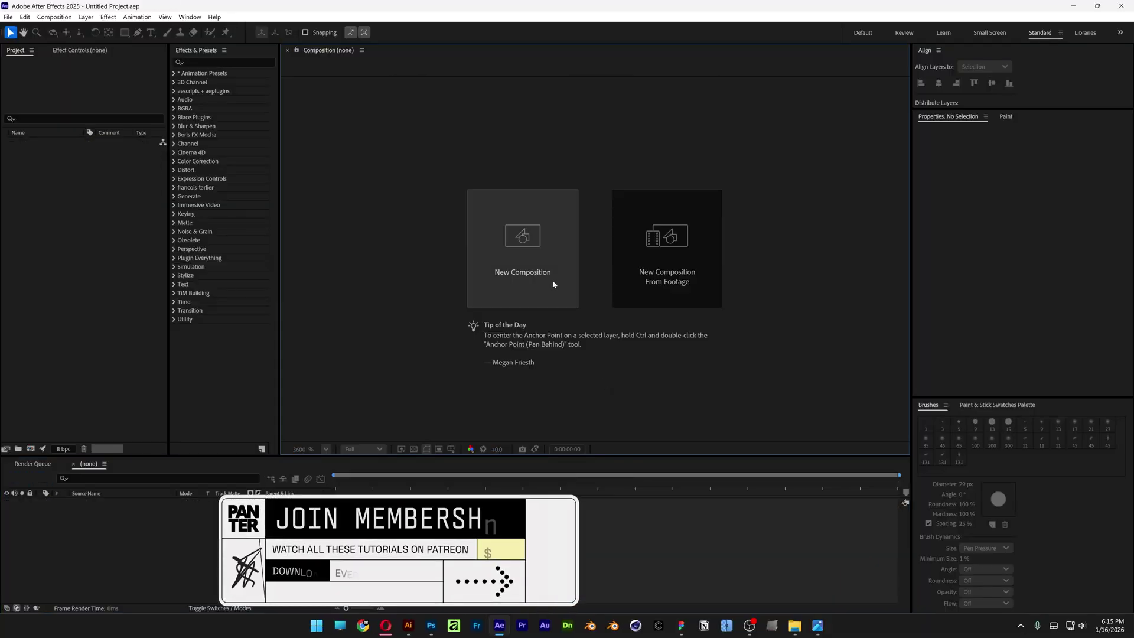
Create a composition named CRT_Dots, 30 px wide and 23 px high, and display the proportional grid over it.
click(551, 283)
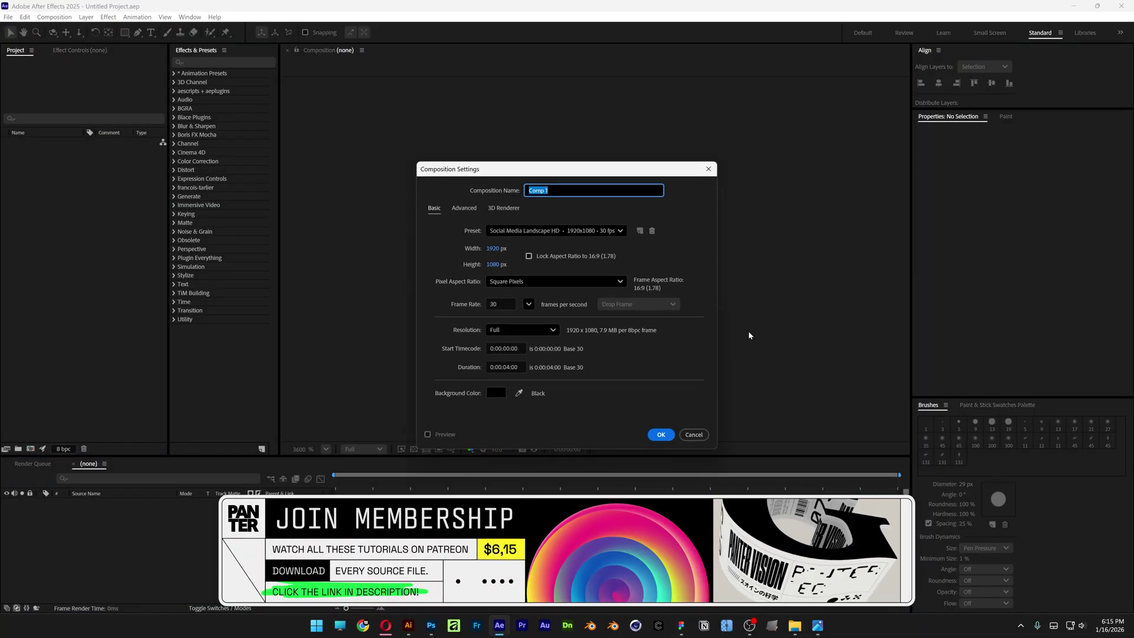
text(CRT_Dot)
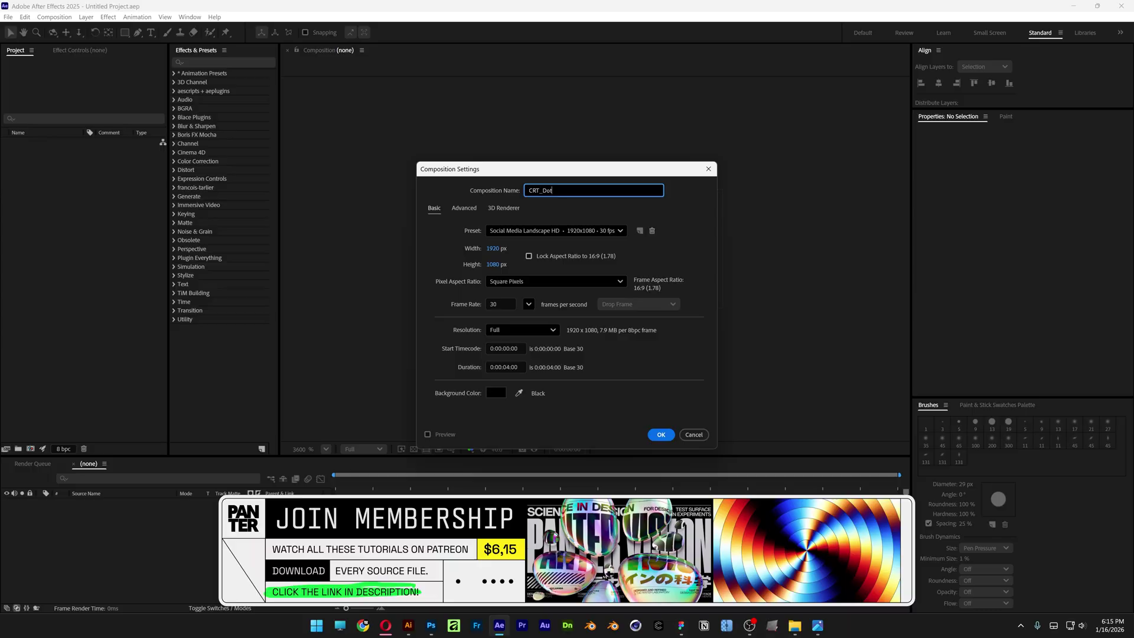
text(s)
key(Tab)
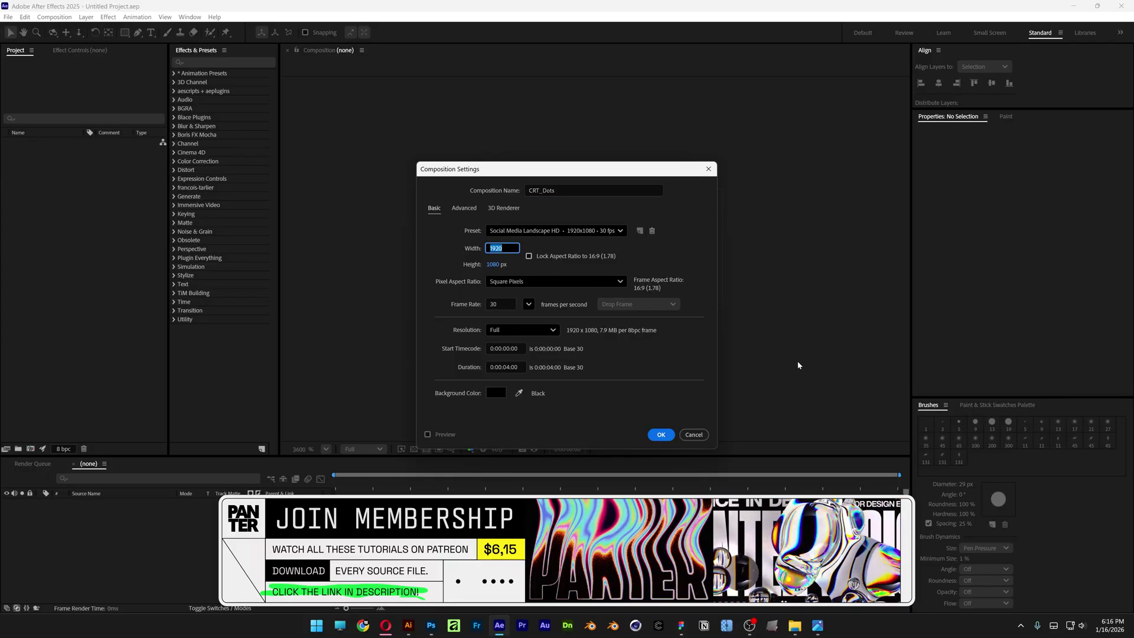
text(30)
key(Tab)
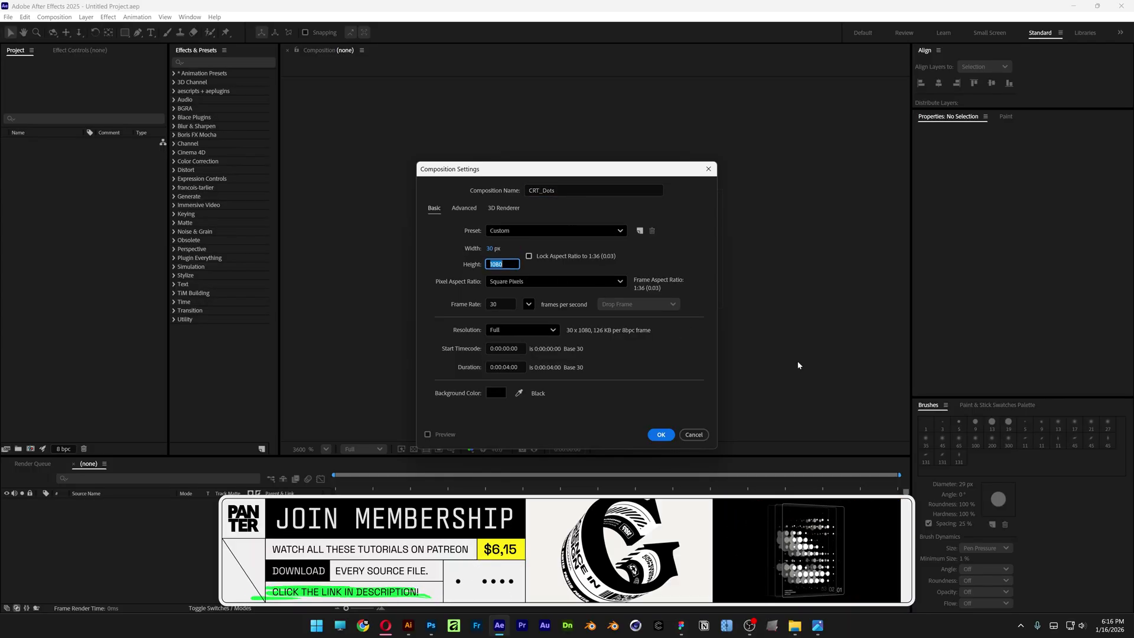
text(23)
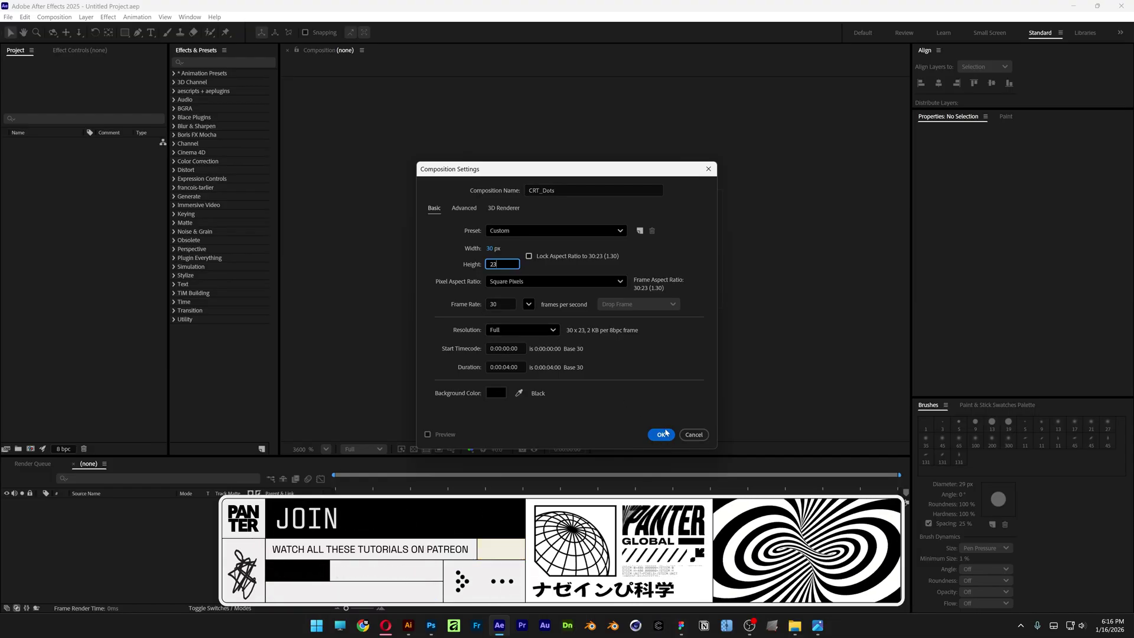
click(661, 434)
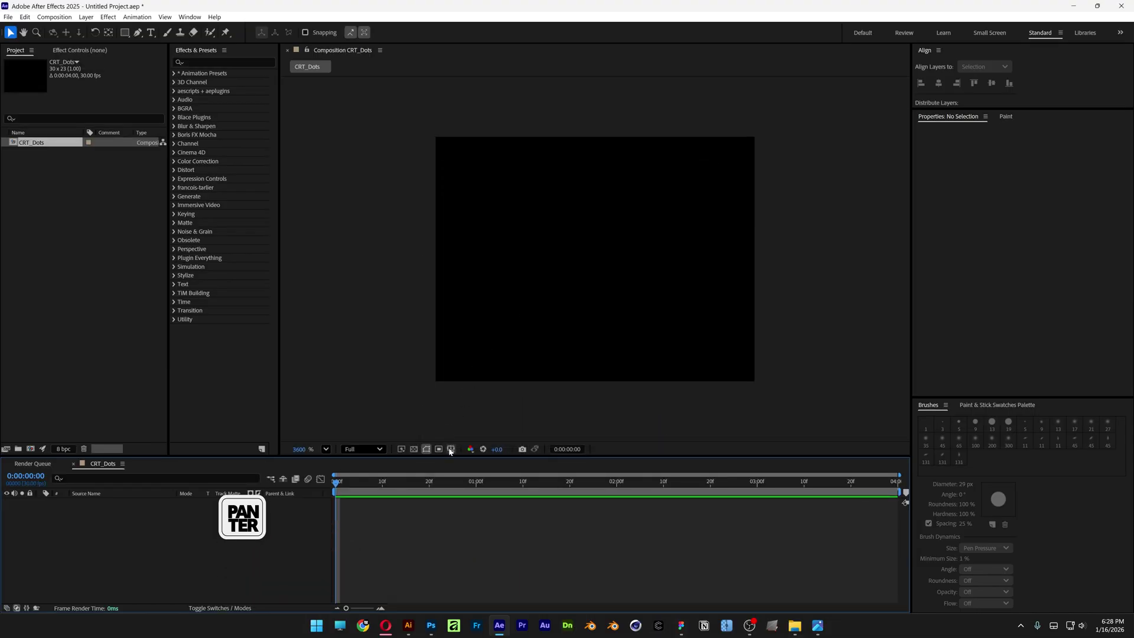
click(426, 448)
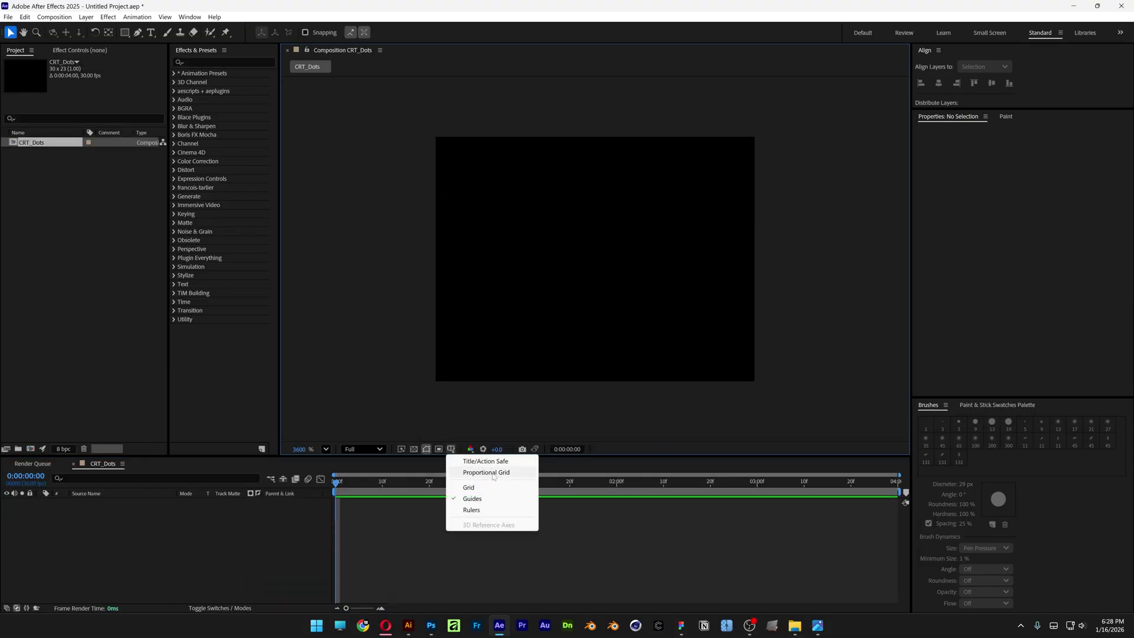
click(514, 476)
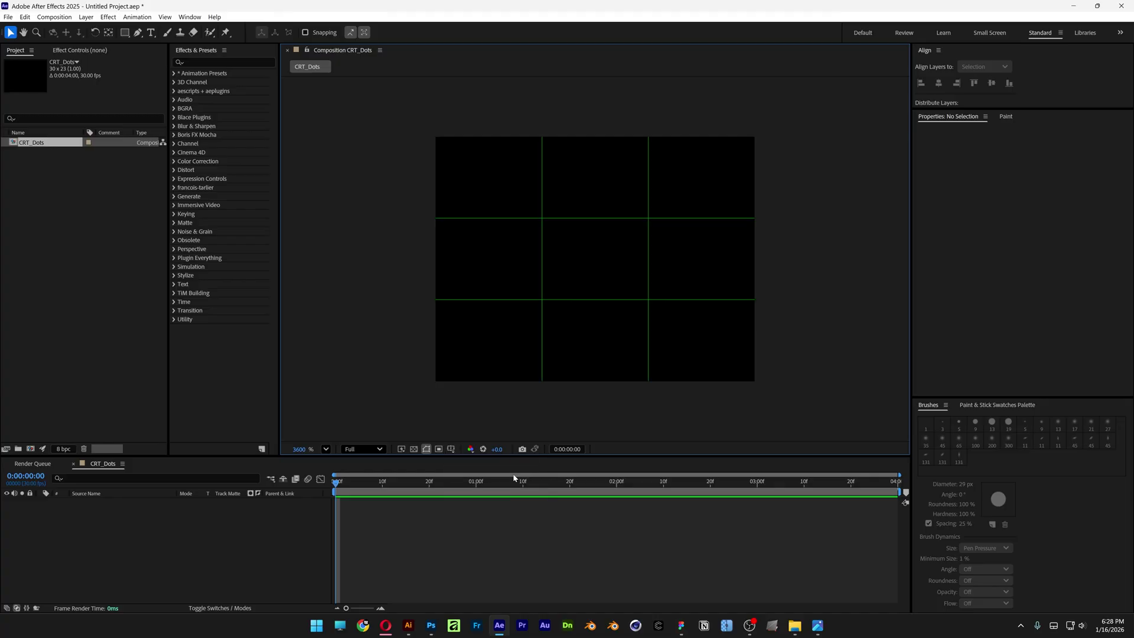
Draw a rounded rectangle about 8 × 20.6 px inside the first grid column, with a solid white fill and no stroke.
click(125, 34)
click(125, 33)
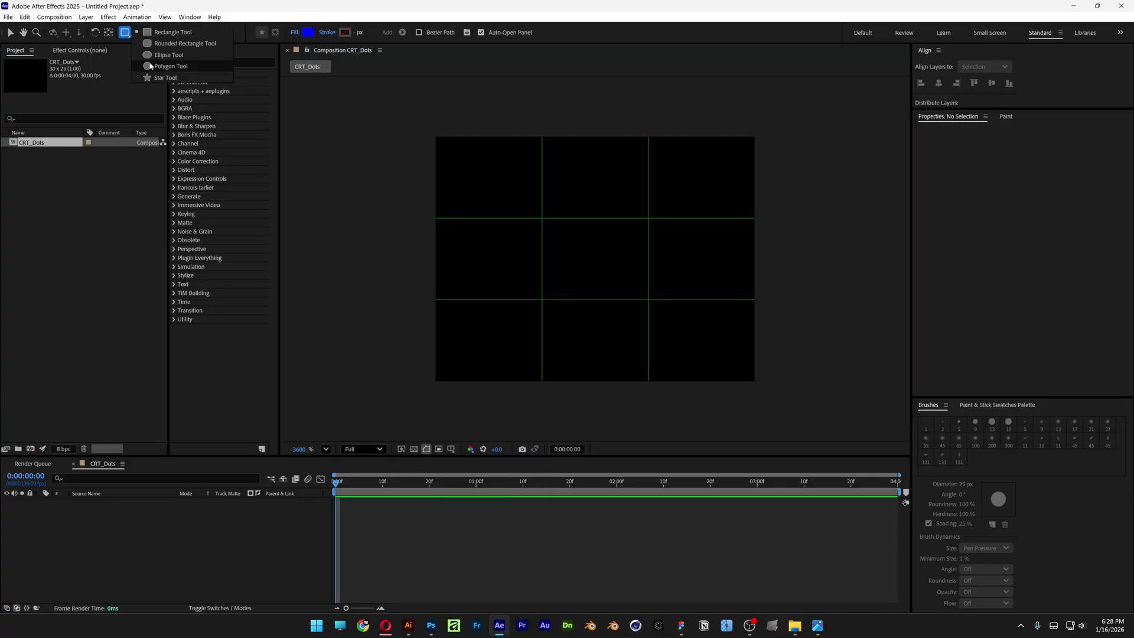
click(214, 44)
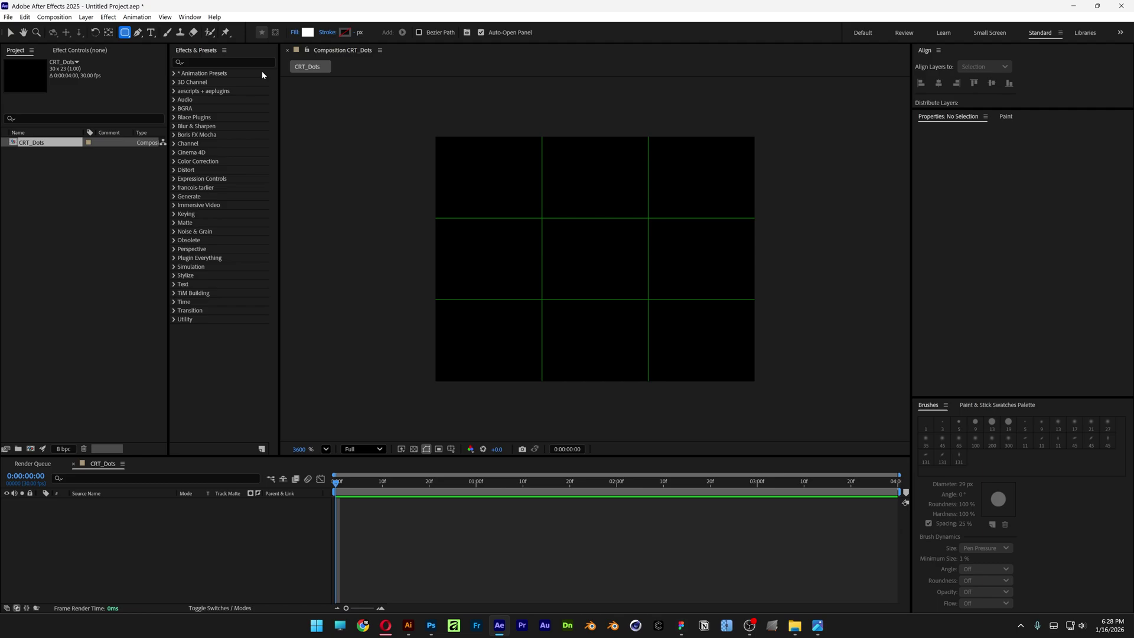
click(328, 33)
key(Return)
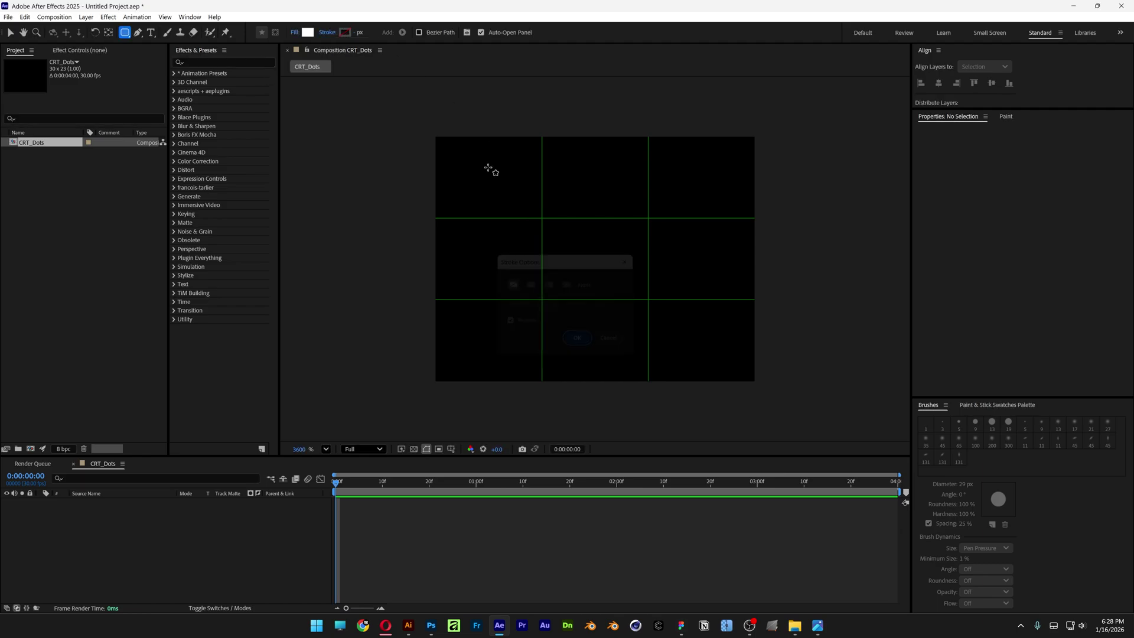
click(294, 33)
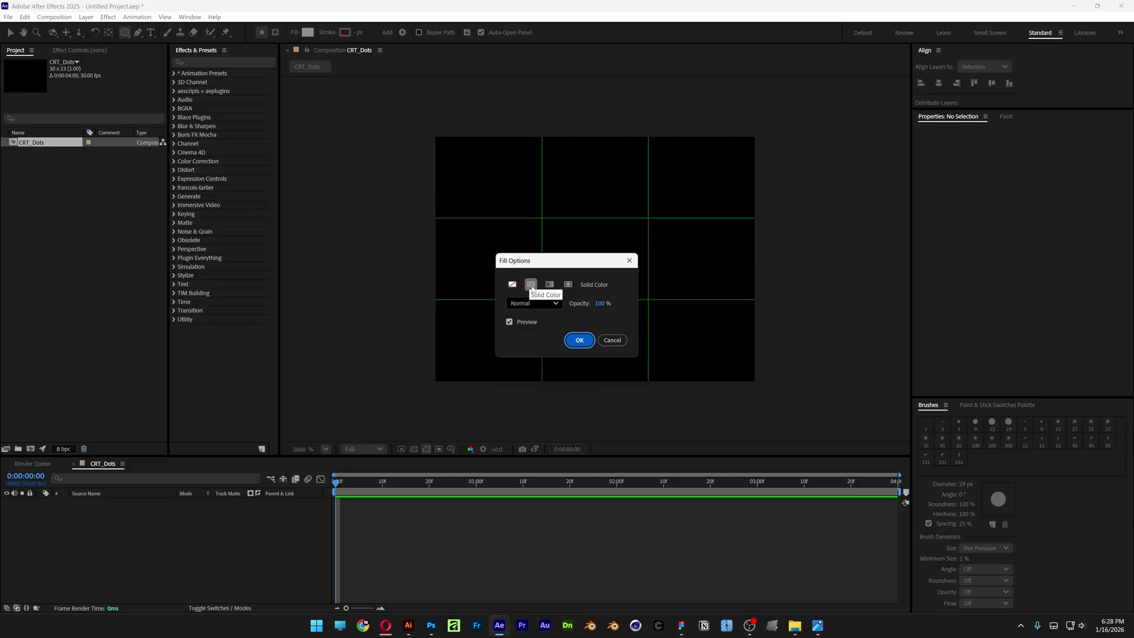
click(579, 340)
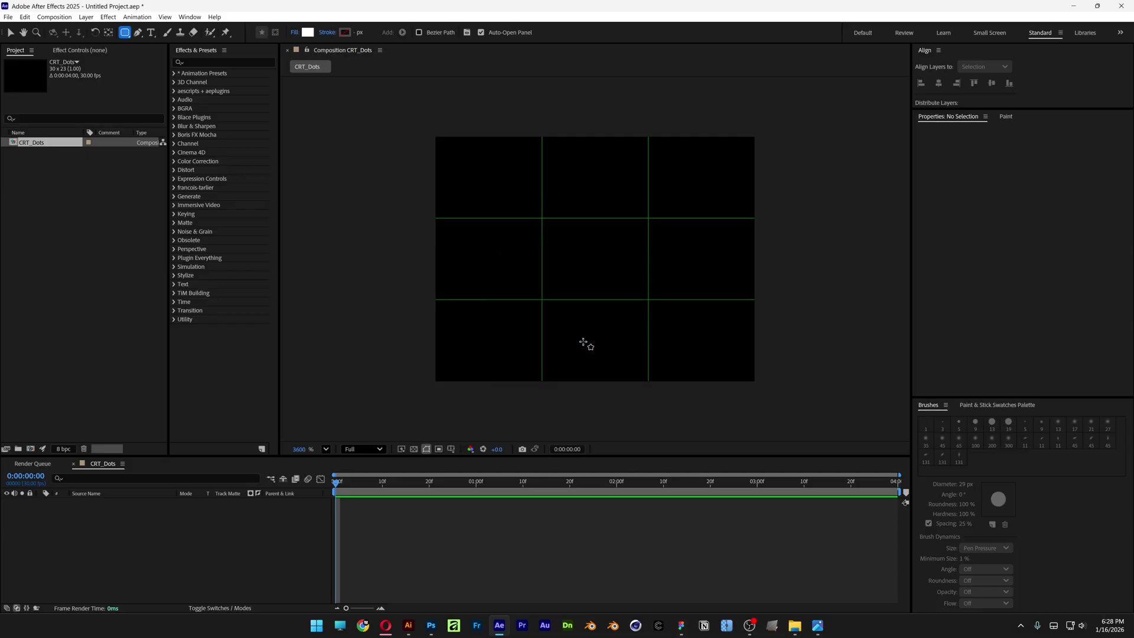
drag(446, 149, 532, 369)
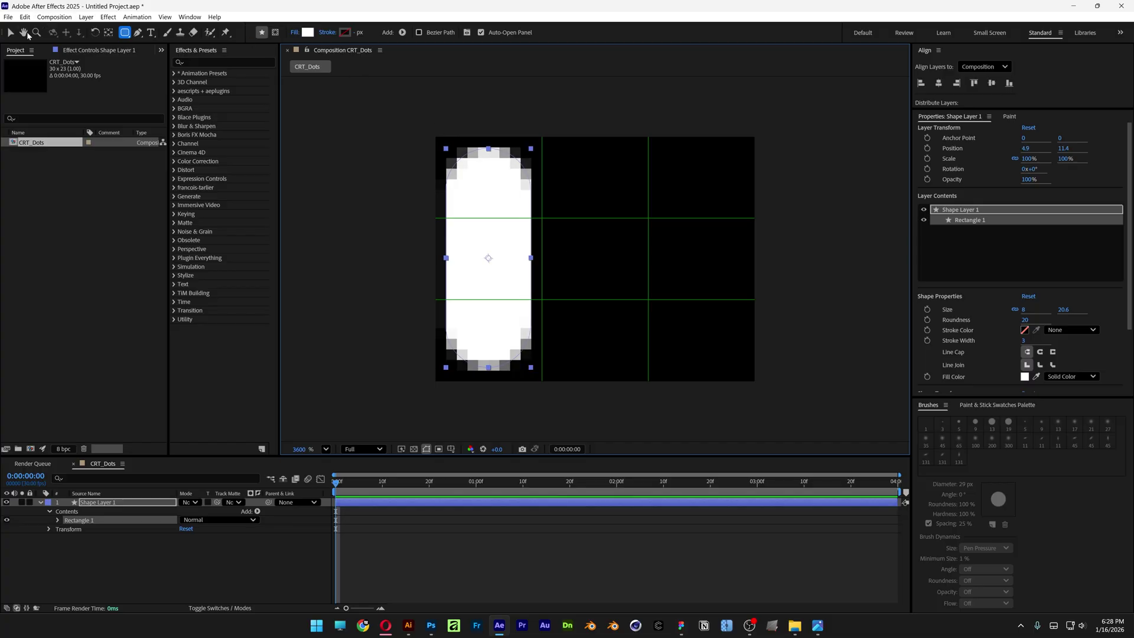
click(13, 34)
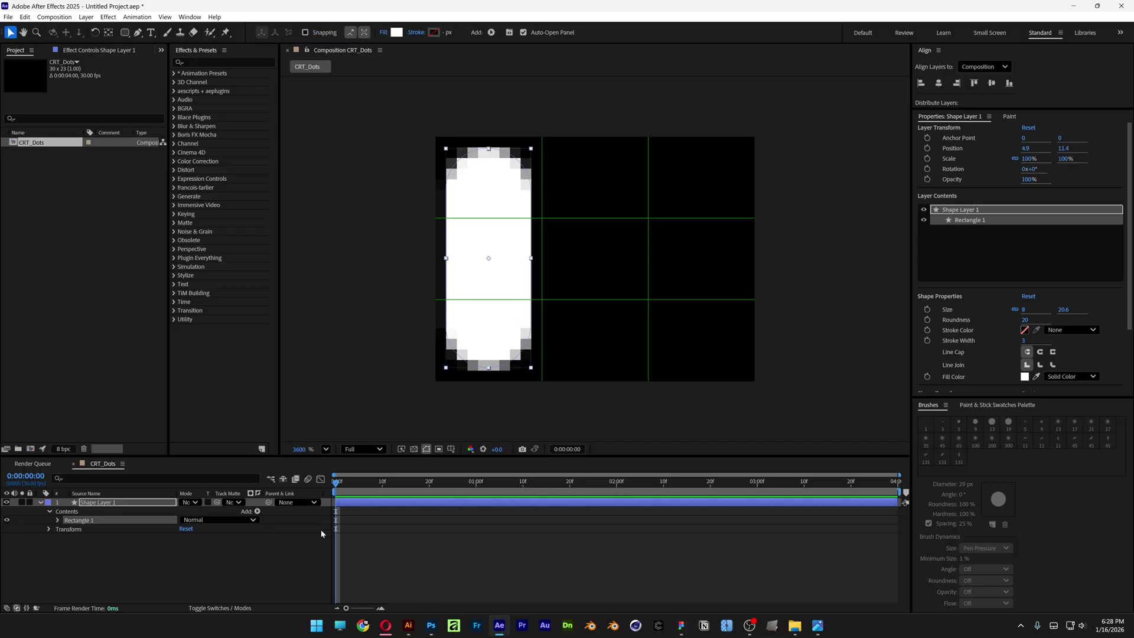
Duplicate the rounded rectangle twice, centring one copy horizontally in the composition and placing the other in the third grid column.
click(41, 502)
key(ctrl+d)
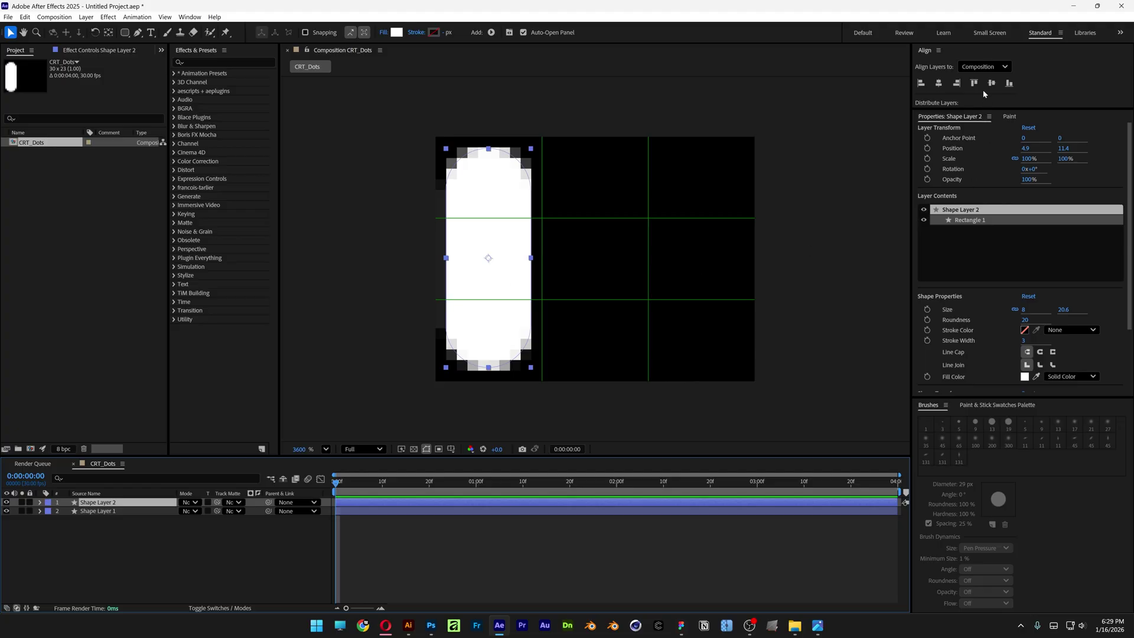
click(939, 83)
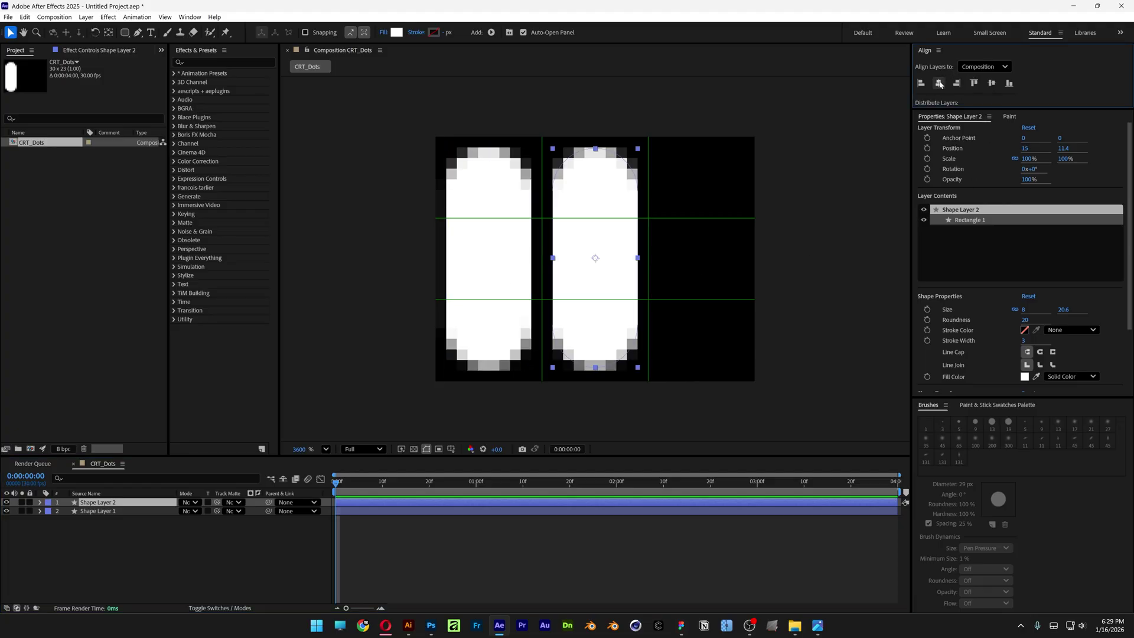
key(ctrl+d)
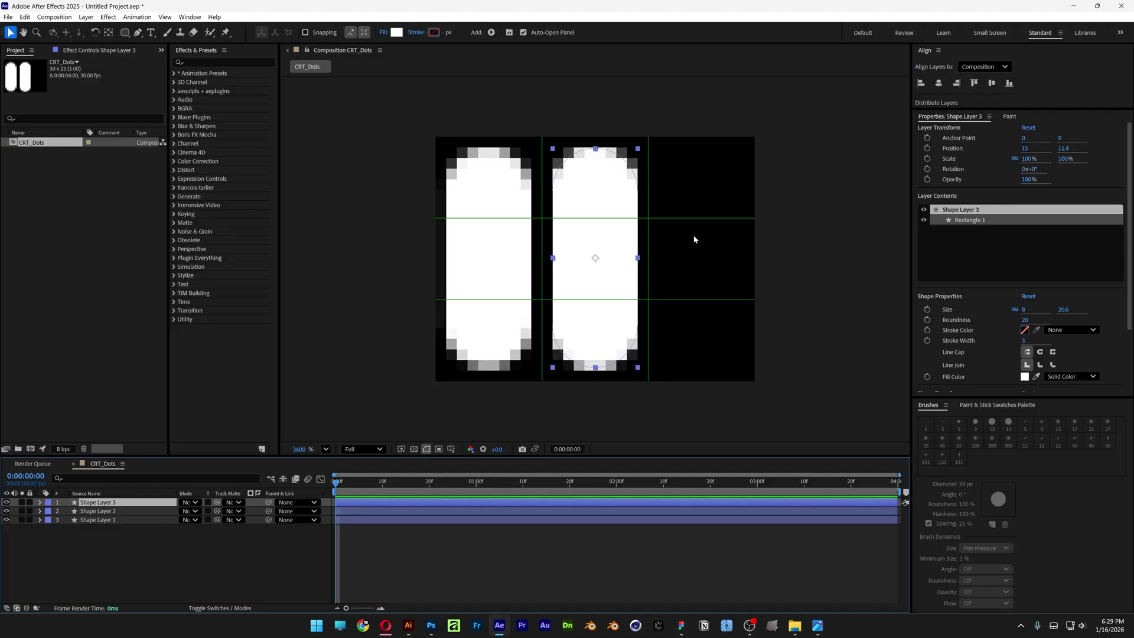
drag(614, 292, 719, 302)
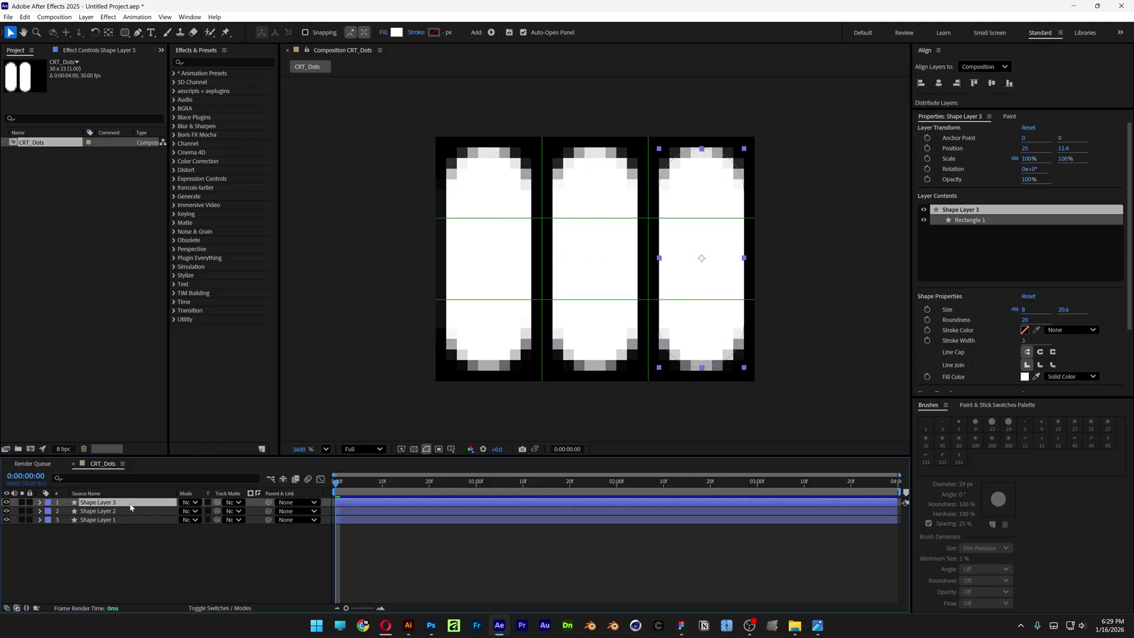
Change the fill of the third-column rounded rectangle to blue, 0036FF.
click(396, 33)
click(593, 295)
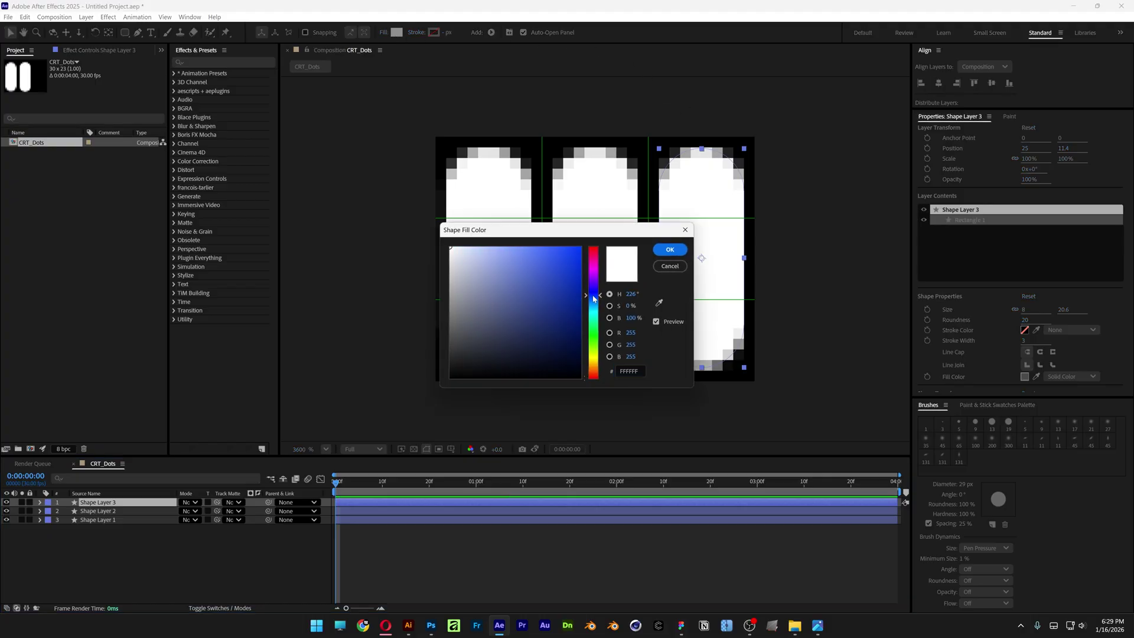
drag(572, 261, 581, 247)
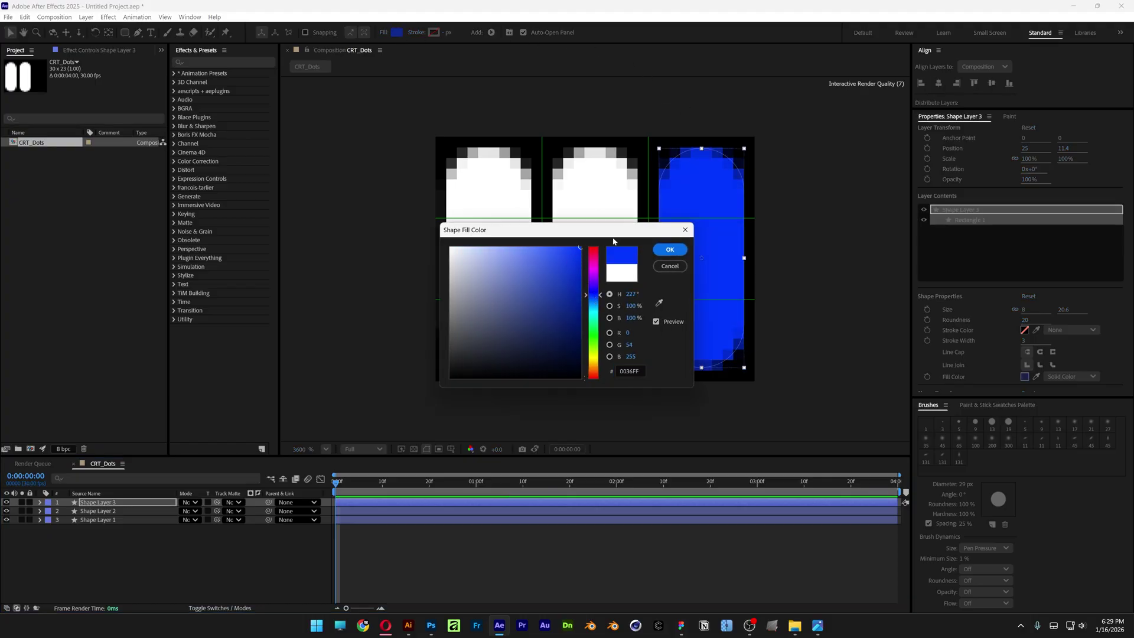
click(670, 250)
Change the fill of the middle rounded rectangle, Shape Layer 2, to bright green.
click(115, 513)
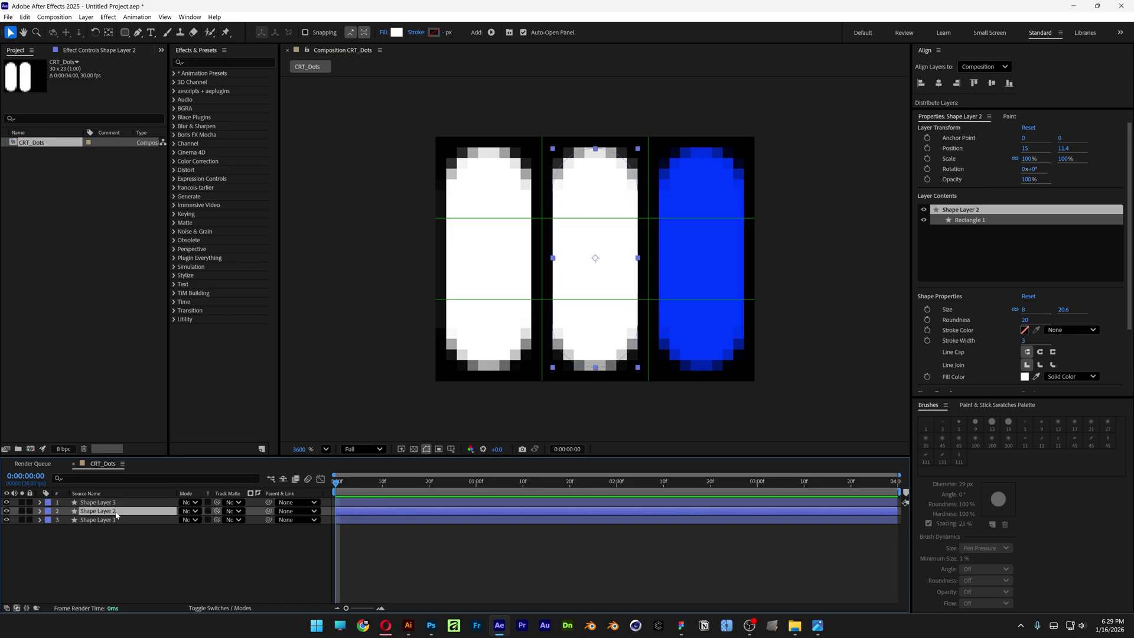
click(398, 34)
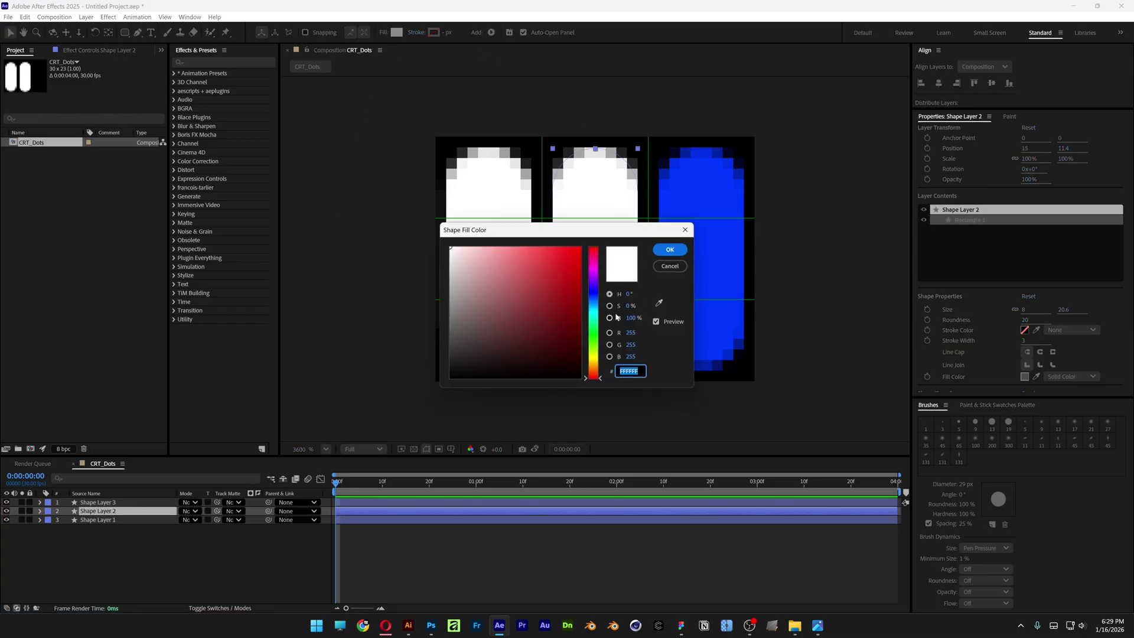
click(596, 337)
drag(571, 255, 581, 246)
click(670, 250)
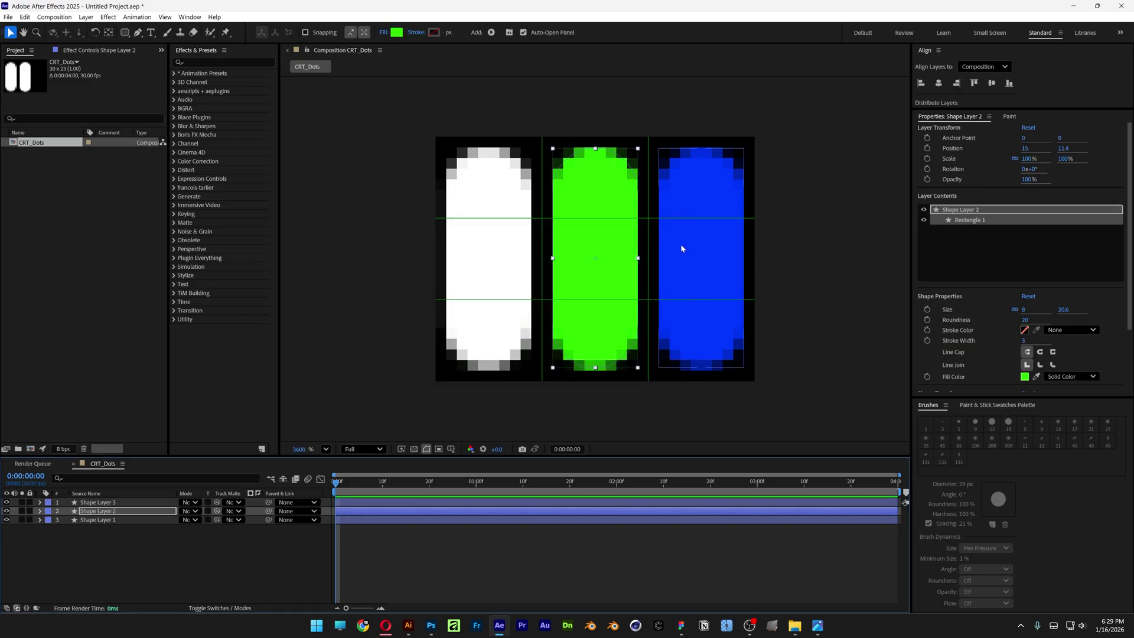
Change the fill of the first-column rounded rectangle, Shape Layer 1, to red, FF0000.
click(128, 521)
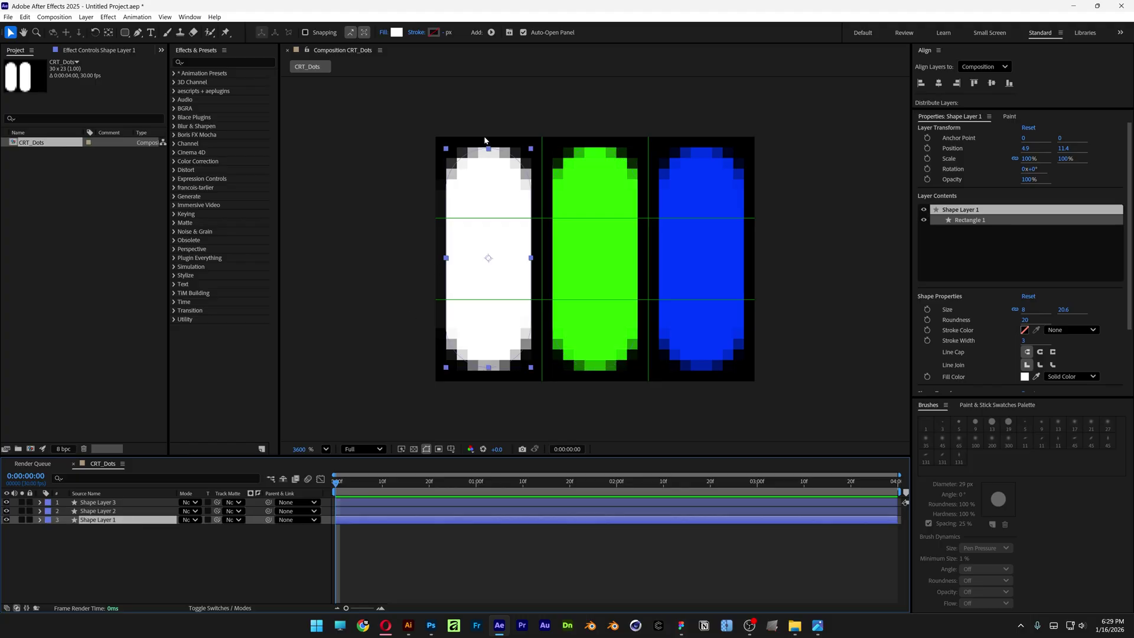
click(397, 33)
click(583, 255)
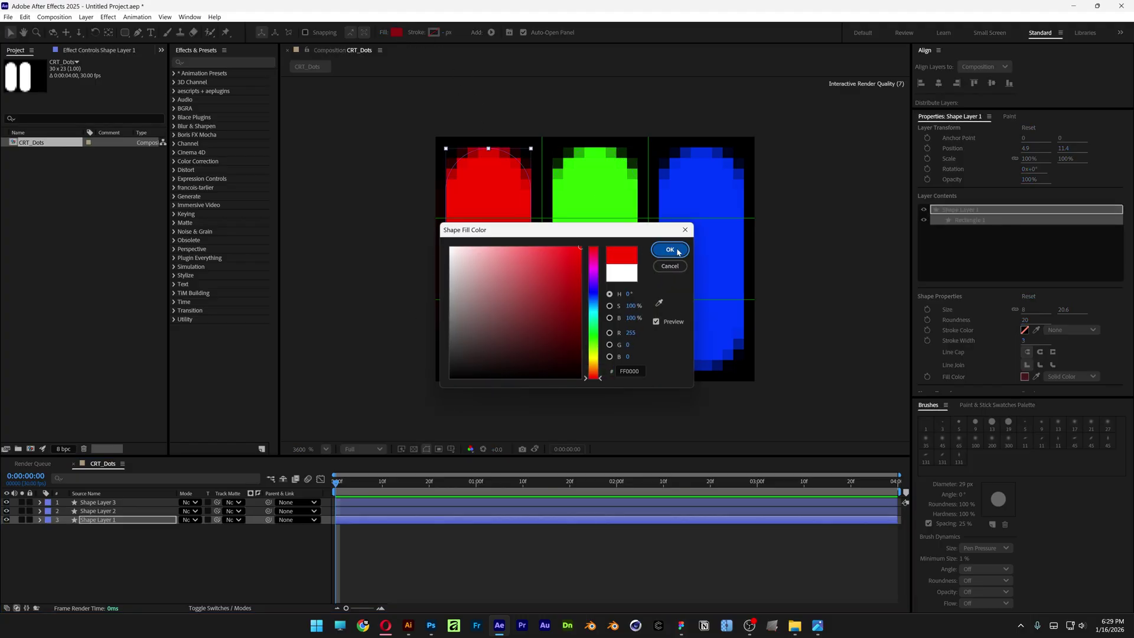
click(670, 249)
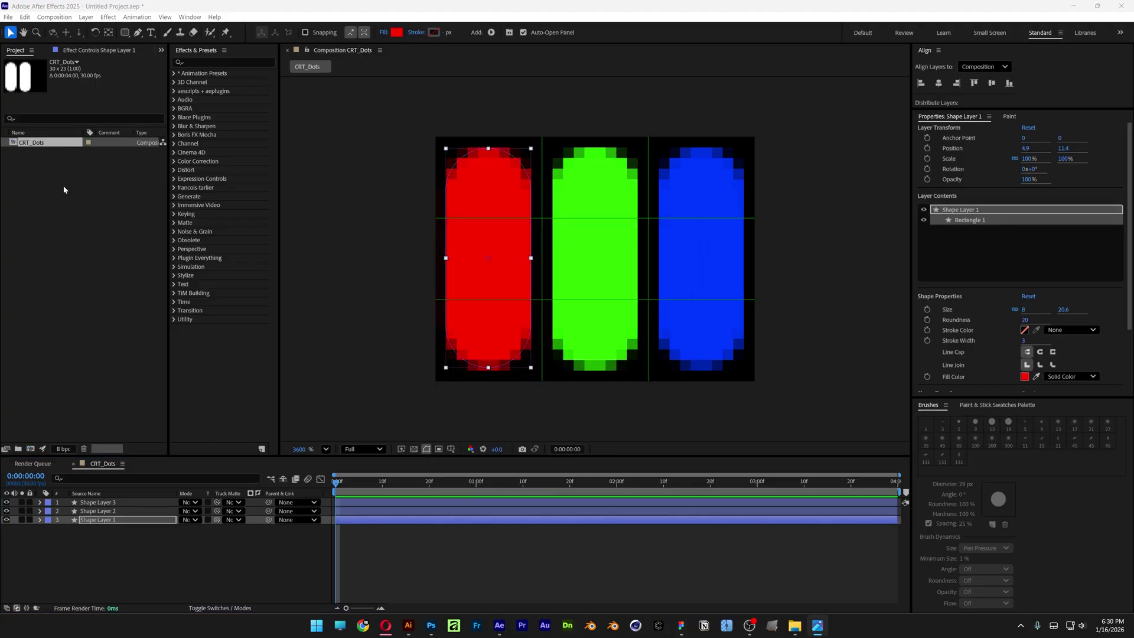
Create a second composition named CRT_Pattern using the Social Media Landscape HD preset, 1920x1080 at 30 fps.
right_click(88, 218)
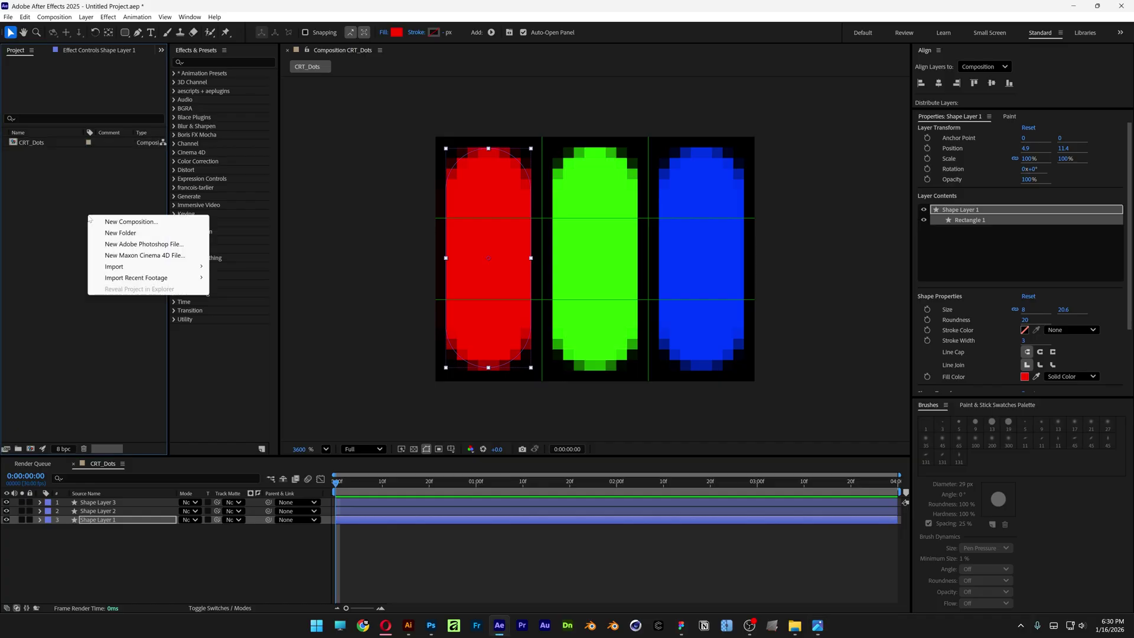
click(137, 222)
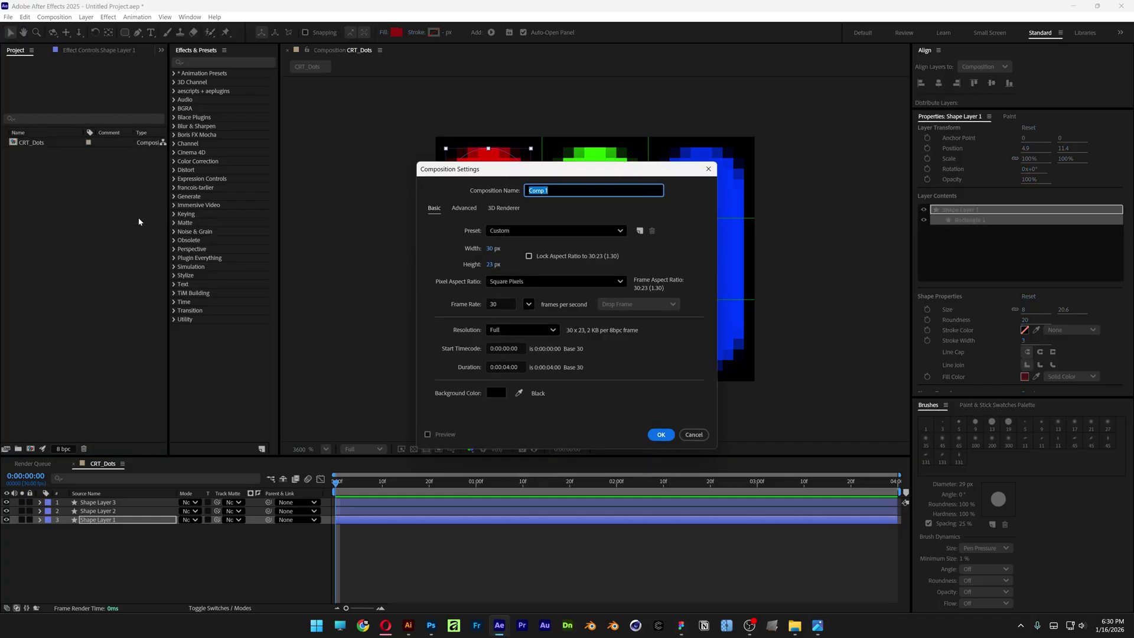
text(CRT_Pattern)
click(554, 230)
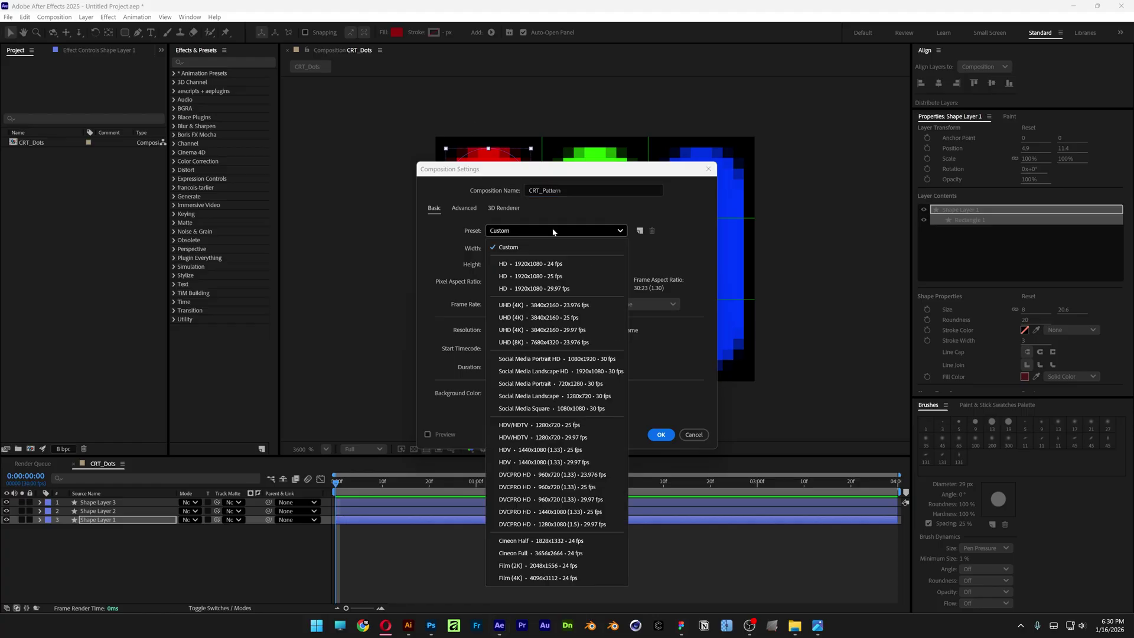
click(608, 373)
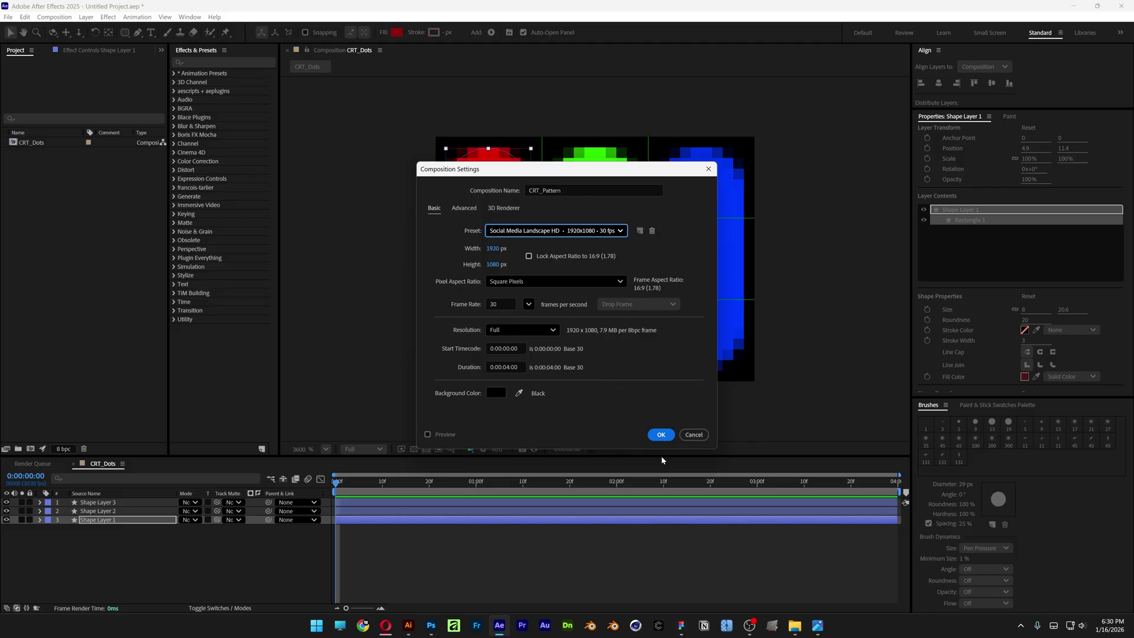
click(660, 434)
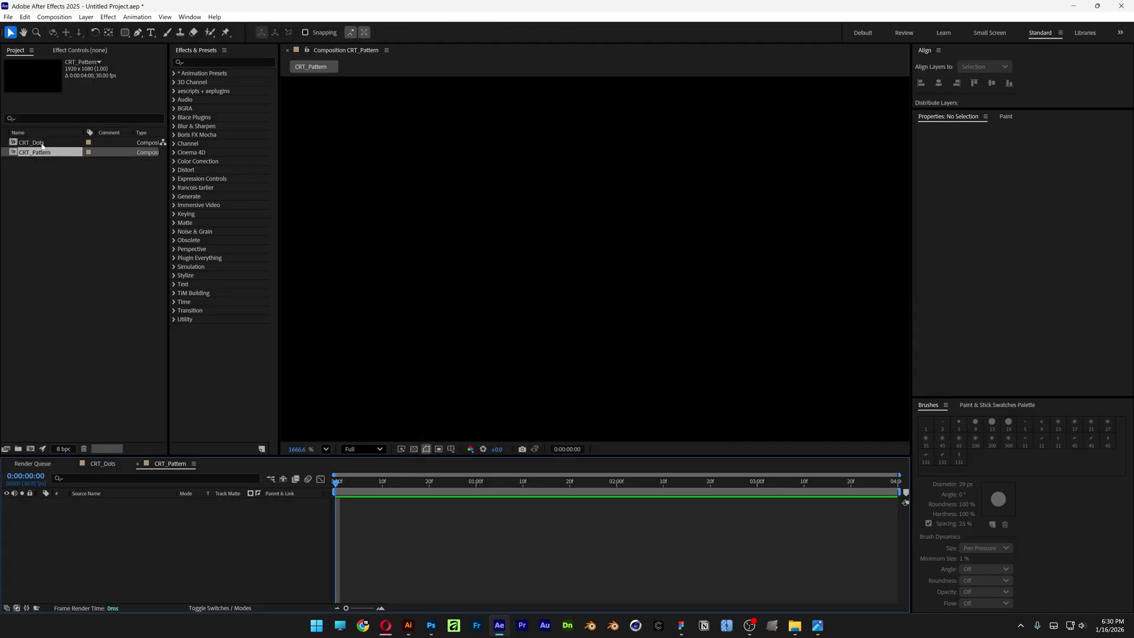
Add CRT_Dots as a layer in the CRT_Pattern composition and hide the proportional grid.
drag(41, 144, 226, 568)
scroll(527, 302, down, 10)
scroll(526, 301, up, 4)
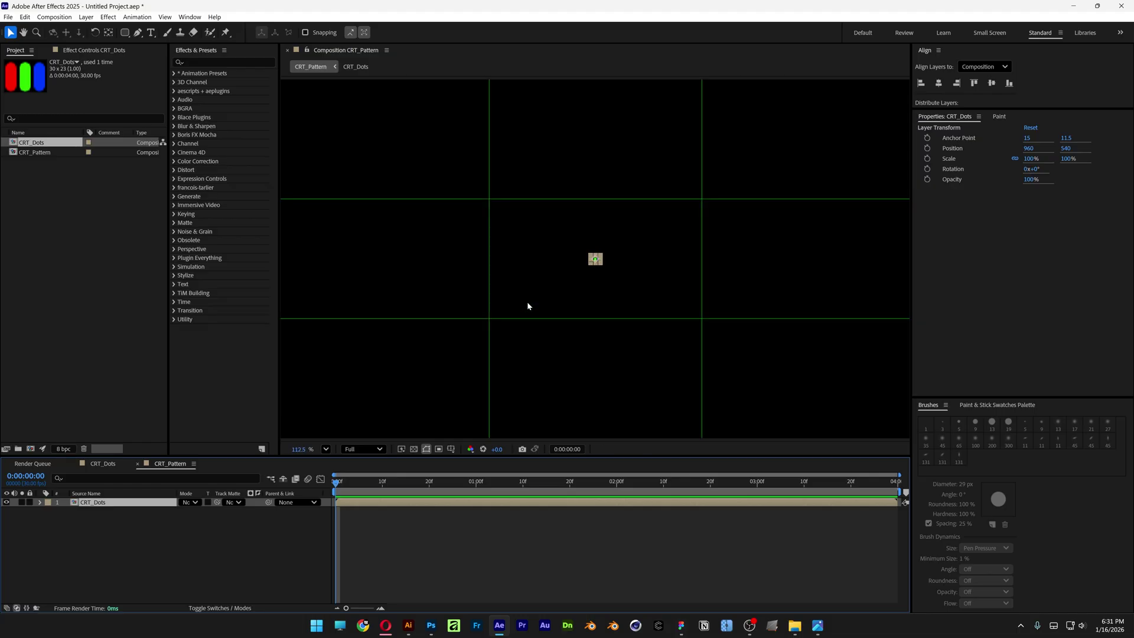
key(alt+')
Apply the CC RepeTile effect to the CRT_Dots layer.
click(213, 61)
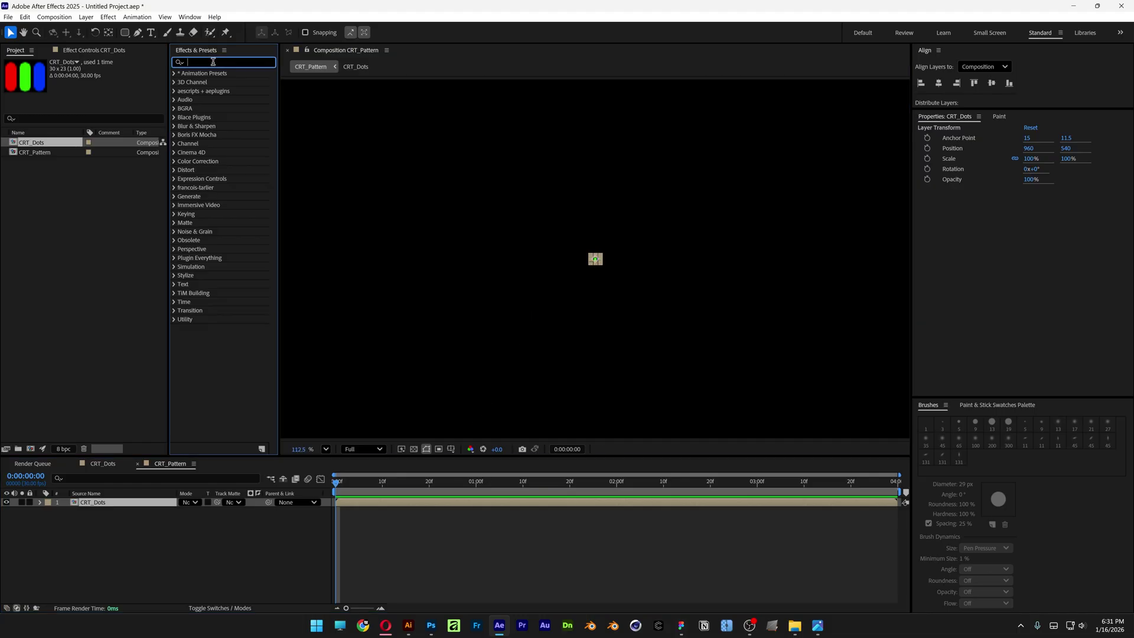
text(repeti)
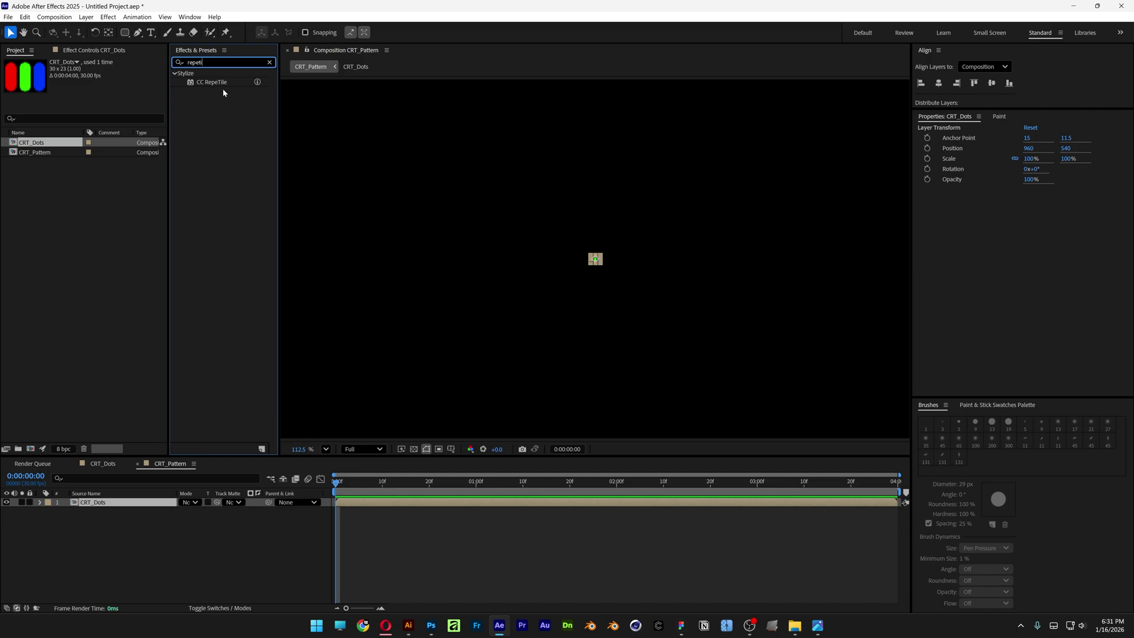
drag(221, 84, 137, 504)
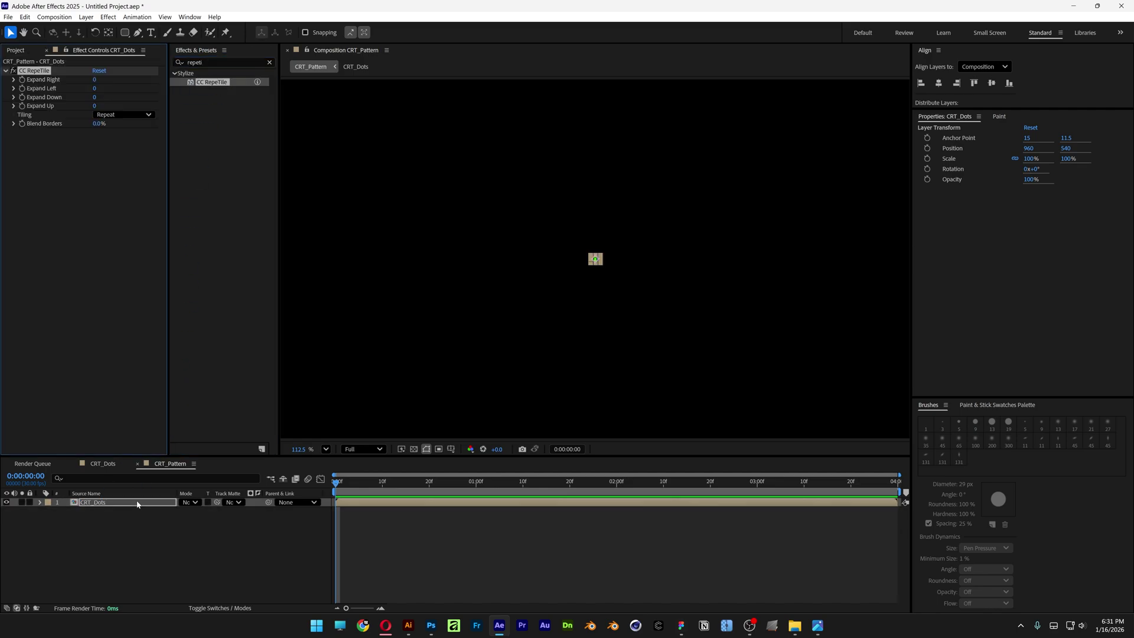
Tile CRT_Dots across the composition by setting CC RepeTile's Expand Right and Left to 1000 and Expand Down and Up to 600.
click(94, 79)
text(1000)
key(Tab)
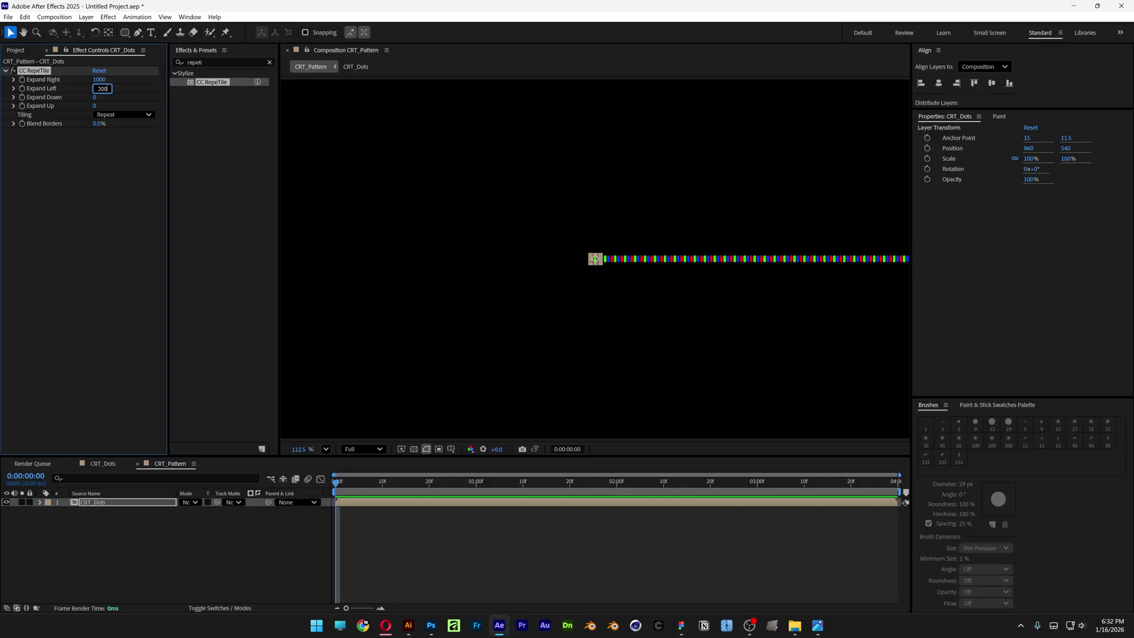
text(1000)
key(Tab)
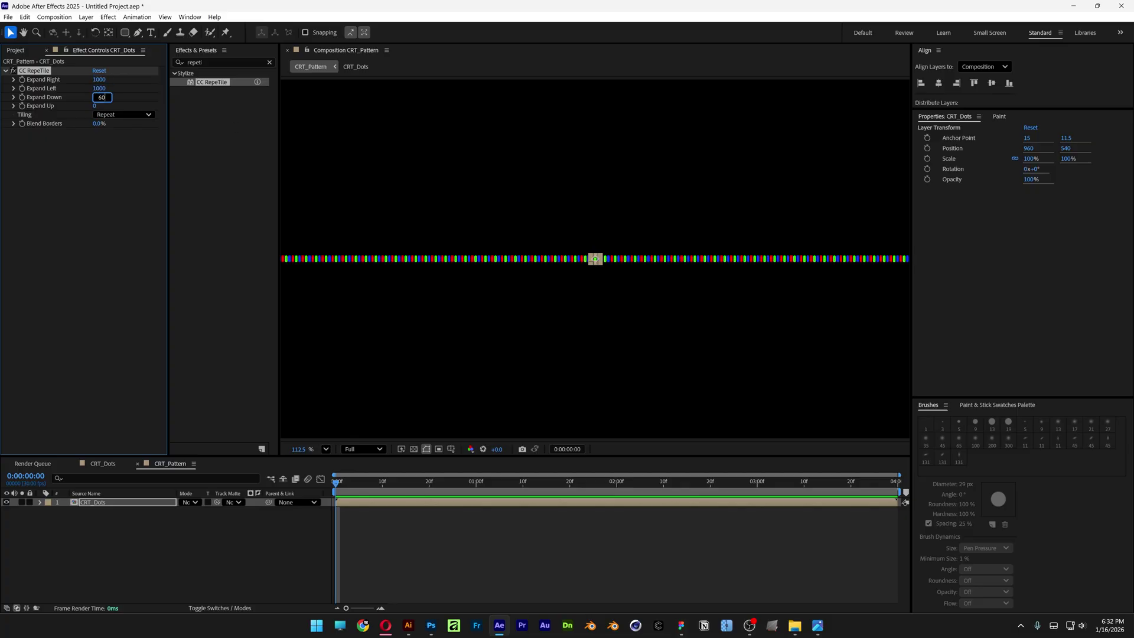
text(600)
key(Tab)
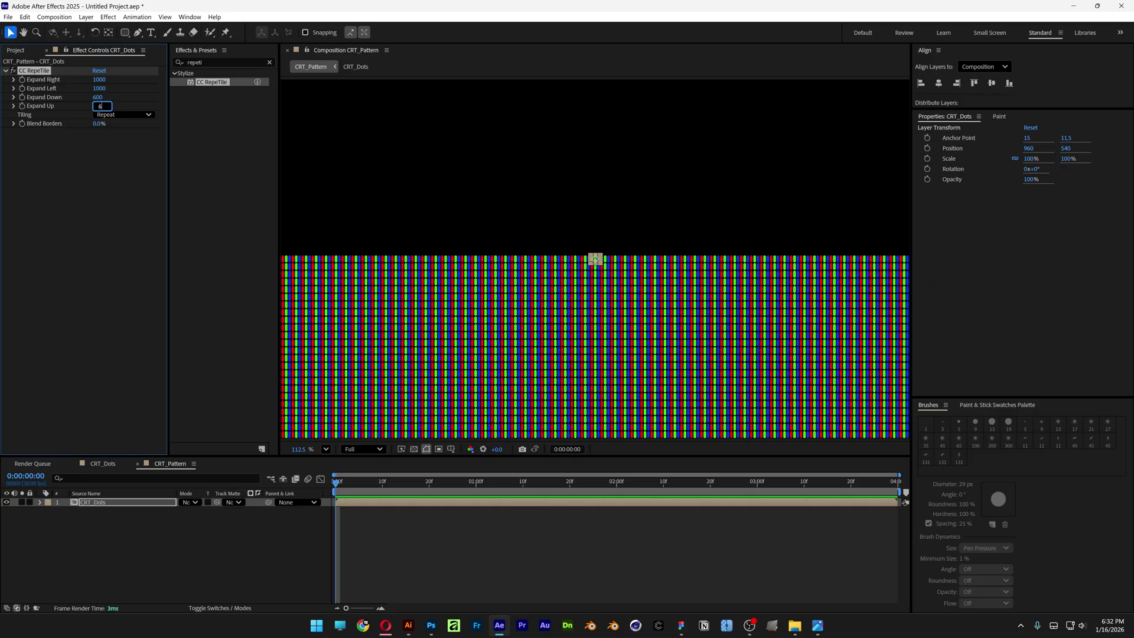
text(600)
key(Return)
Start a new solid layer in CRT_Pattern and set its color to white.
right_click(148, 551)
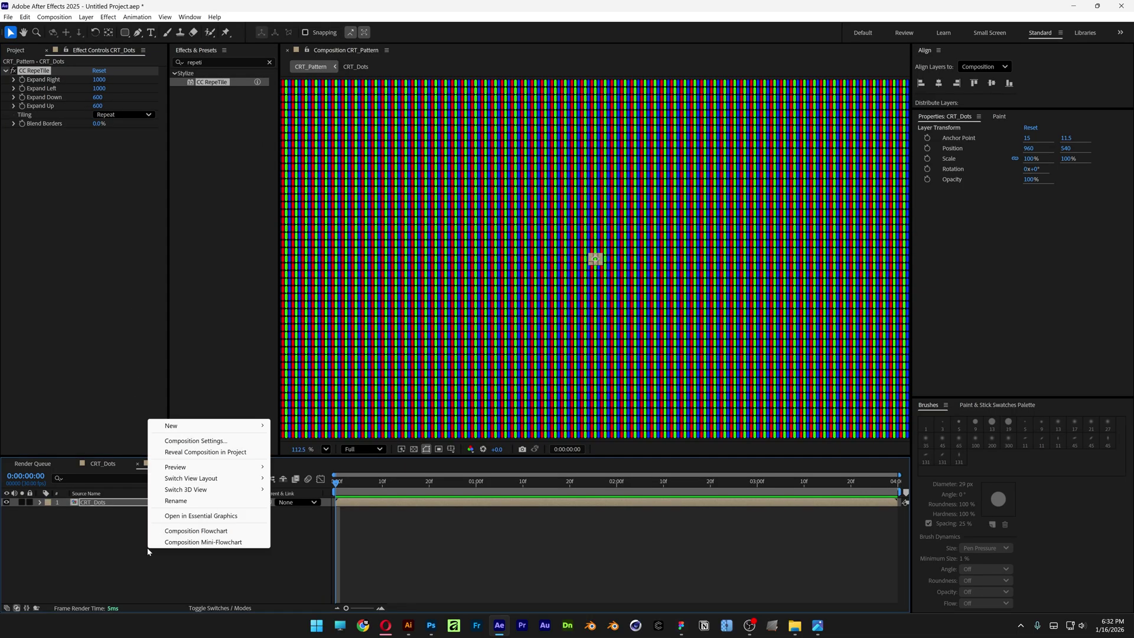
mouse_move(254, 426)
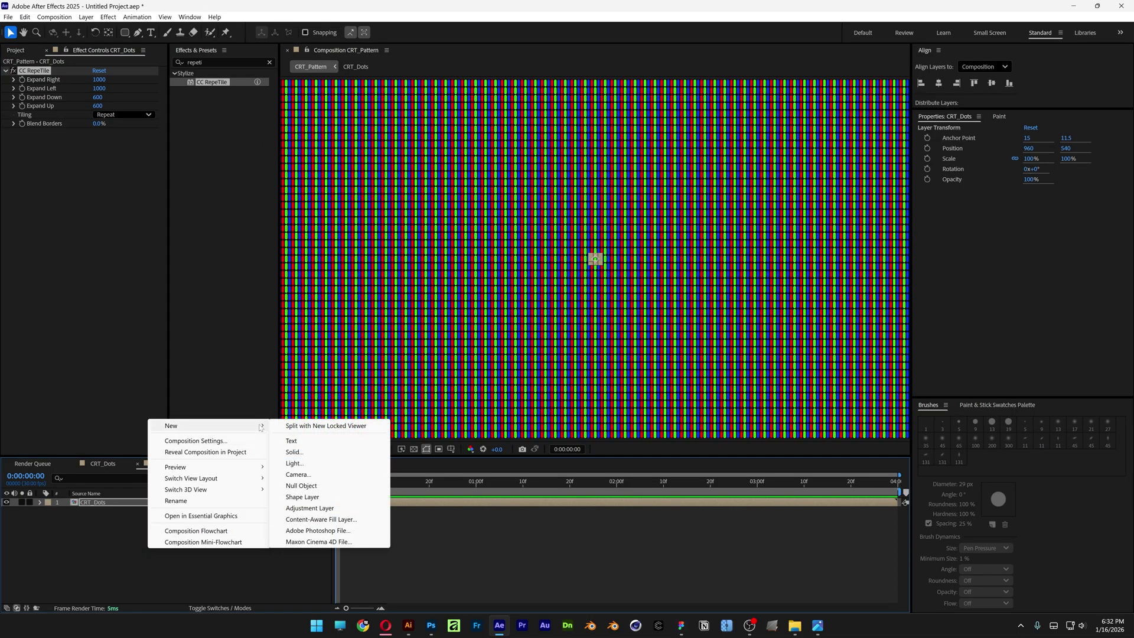
click(308, 455)
click(561, 381)
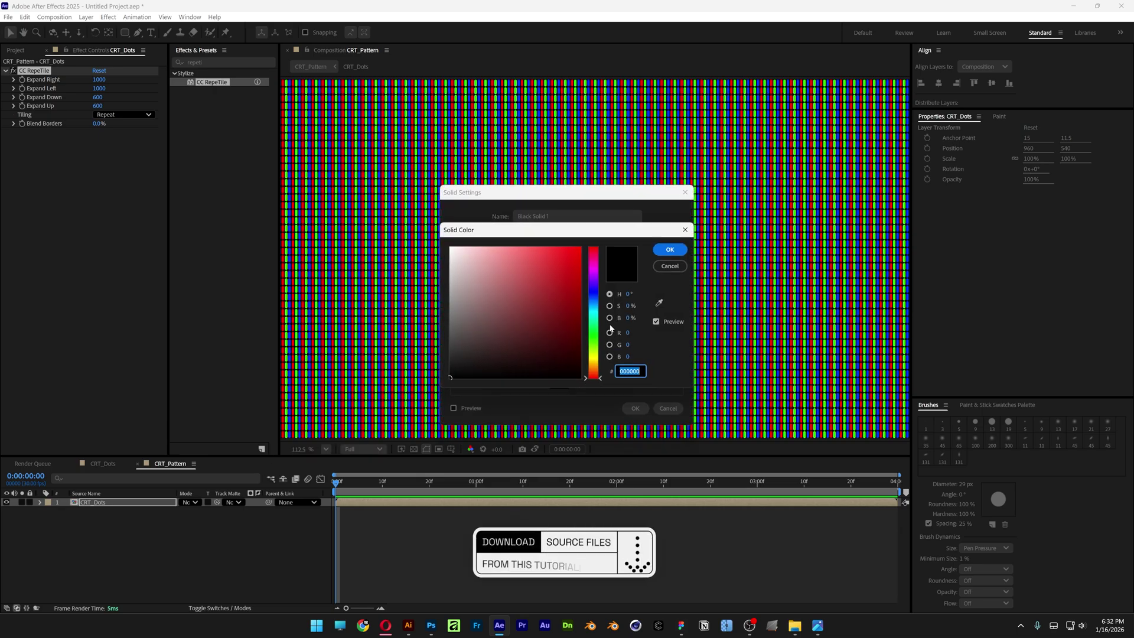
click(448, 243)
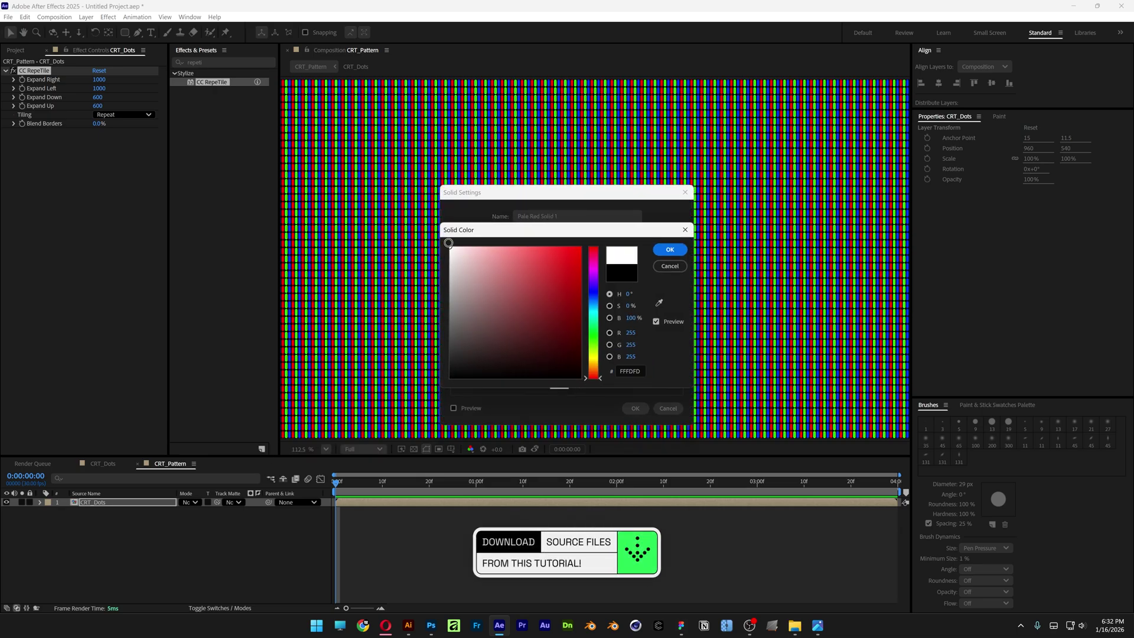
click(670, 249)
Name the white solid Displacement and create it at 1920x1080.
triple_click(564, 216)
text(Dsipla)
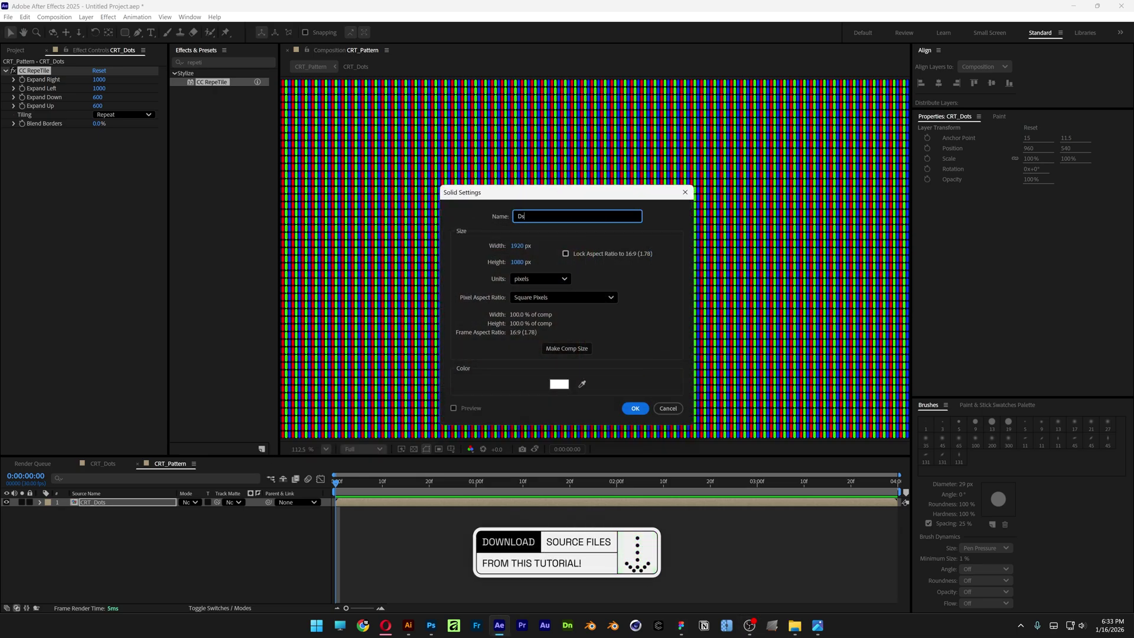
key(BackSpace)
key(BackSpace)
key(BackSpace)
key(BackSpace)
key(BackSpace)
text(isplacement)
key(Return)
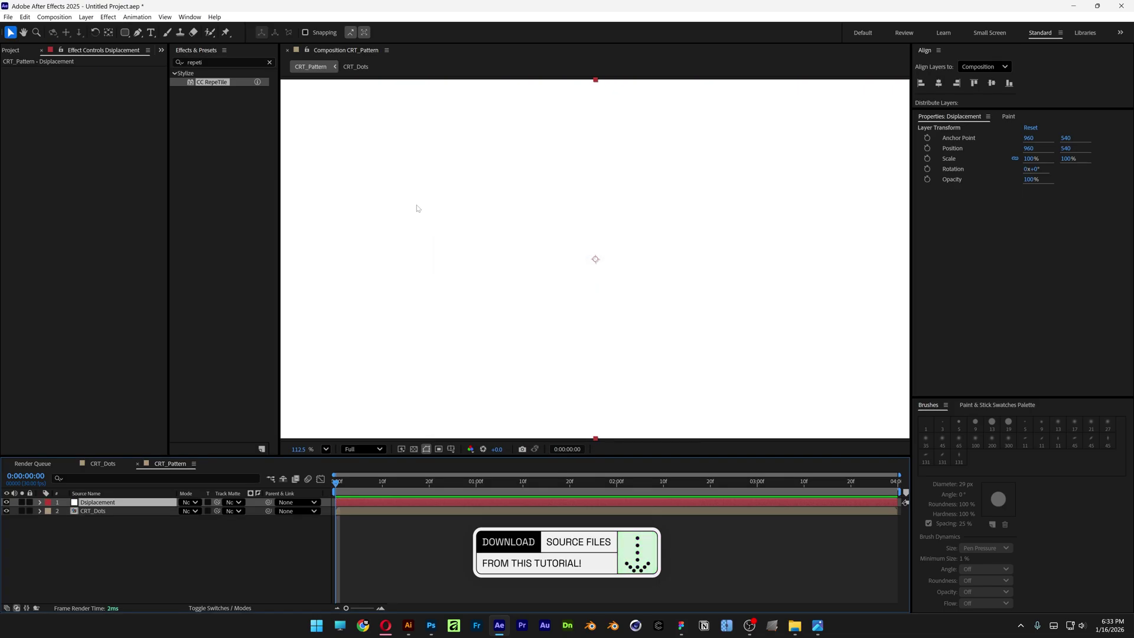
Apply the Venetian Blinds transition effect to the Displacement solid.
click(222, 63)
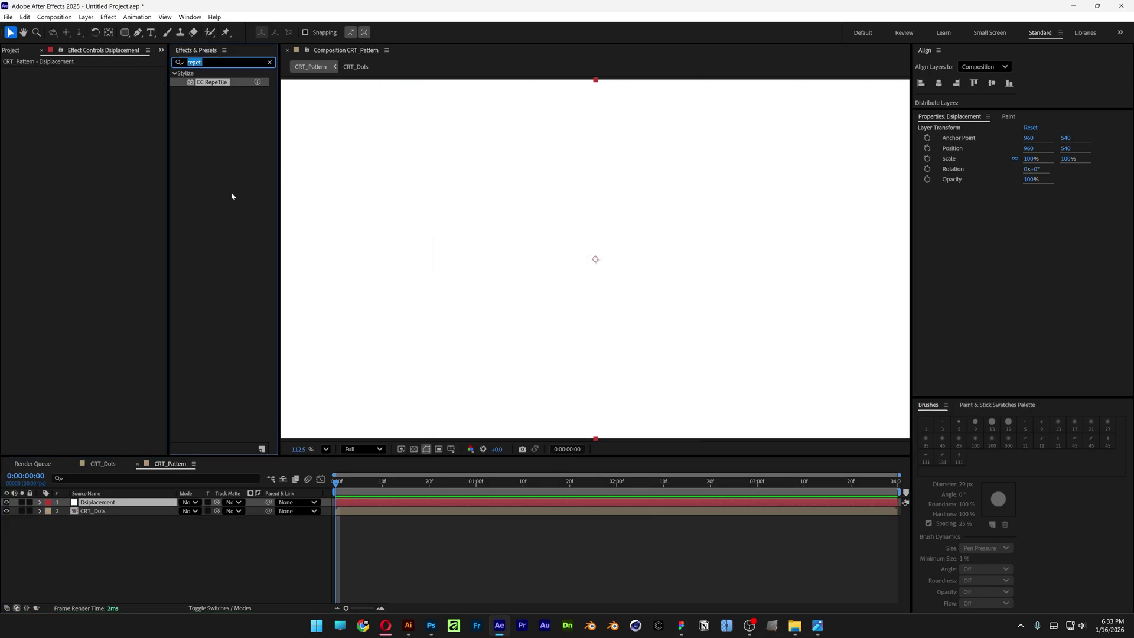
text(veneti)
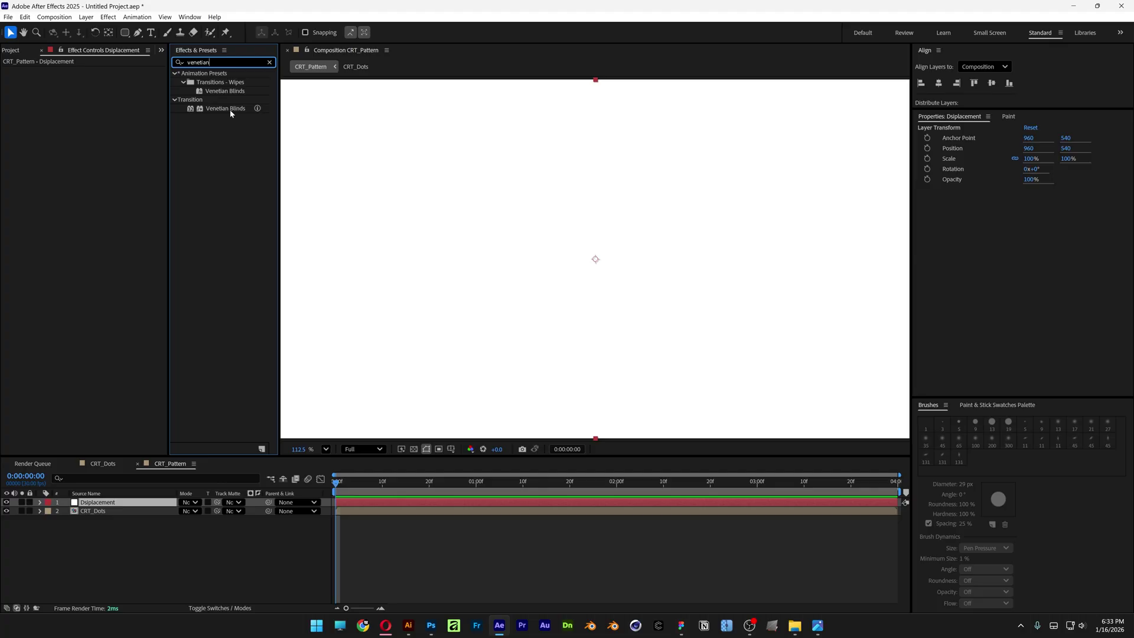
drag(227, 108, 125, 505)
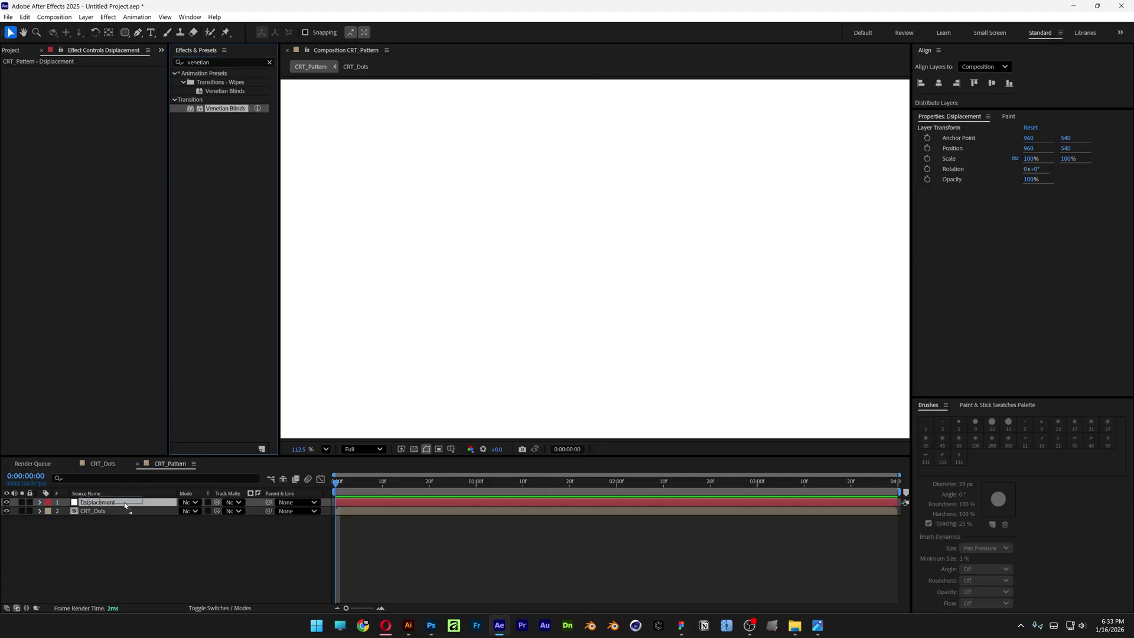
drag(125, 505, 124, 506)
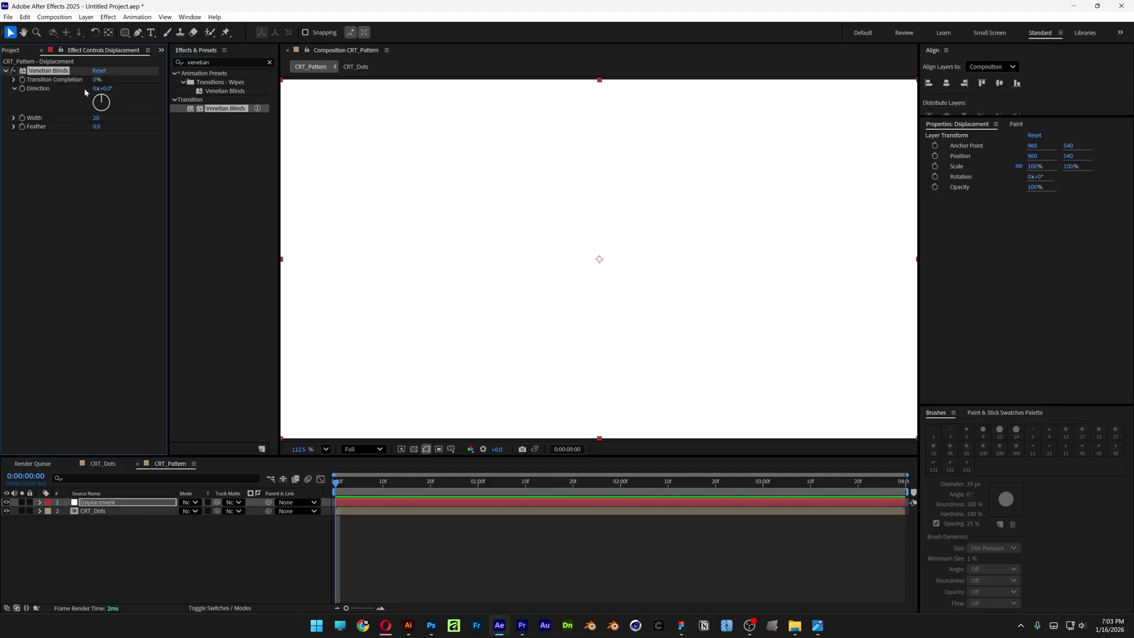
Set the Venetian Blinds Transition Completion to 50% and its Width to 60.
click(97, 79)
text(50)
key(Return)
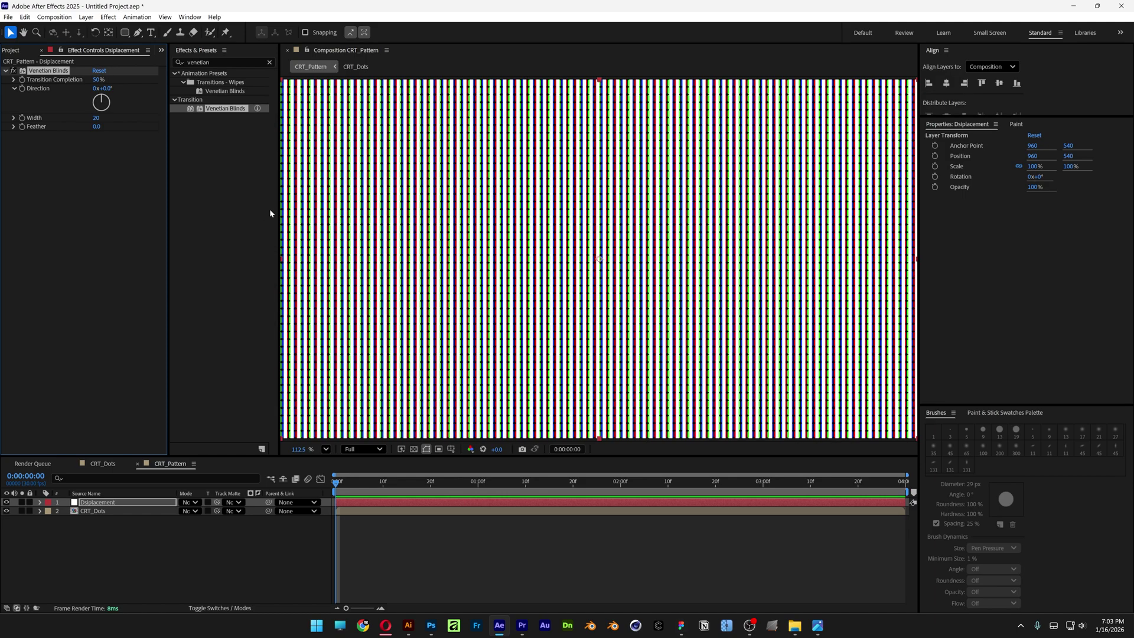
click(106, 87)
click(143, 155)
click(99, 117)
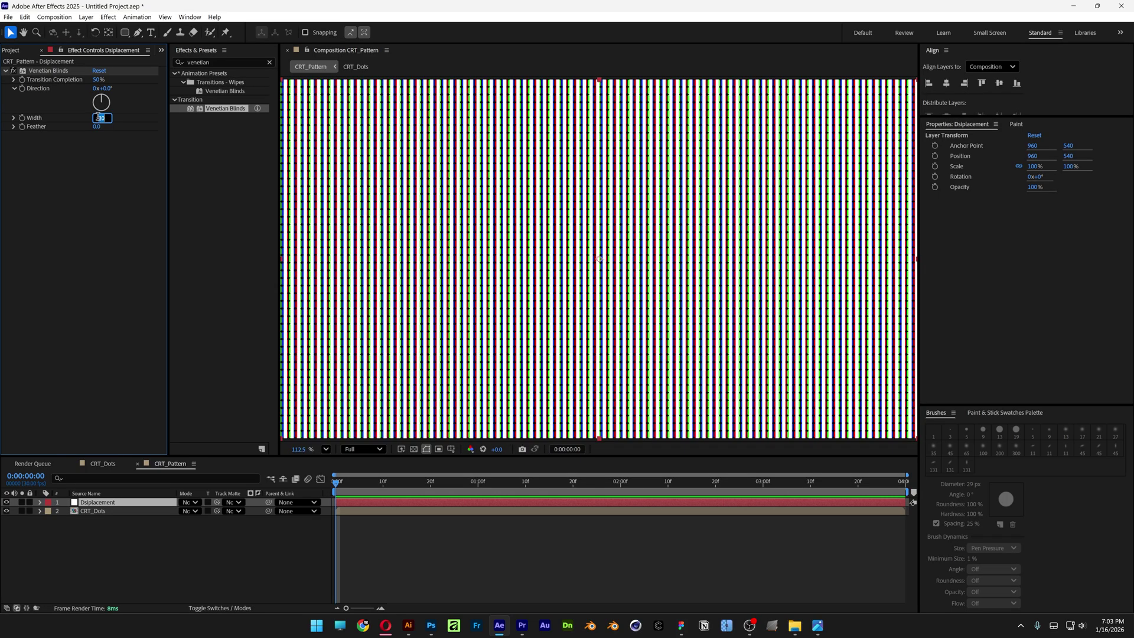
text(50)
key(Return)
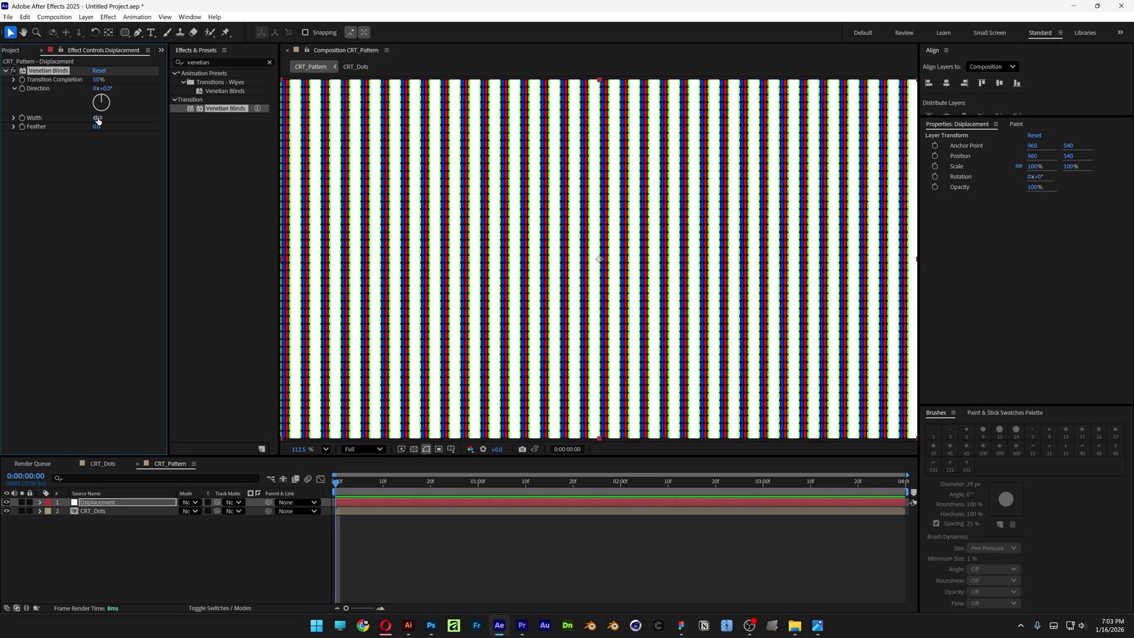
Move the Displacement layer slightly to X position 959.5 to align the stripe edges with the green dots.
scroll(459, 261, up, 6)
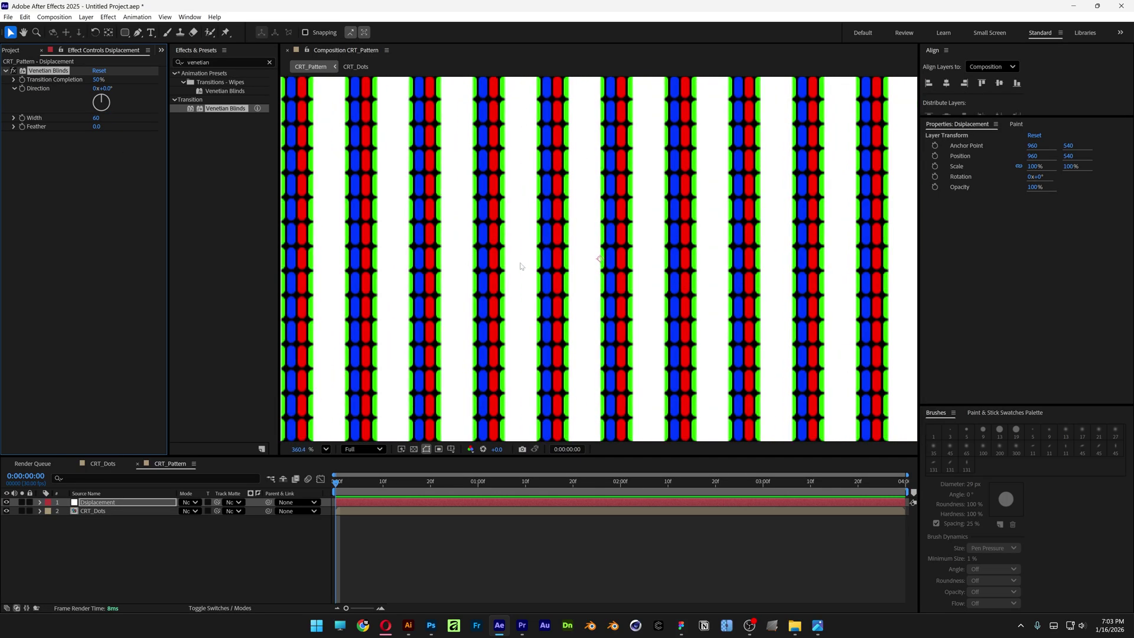
scroll(520, 266, up, 3)
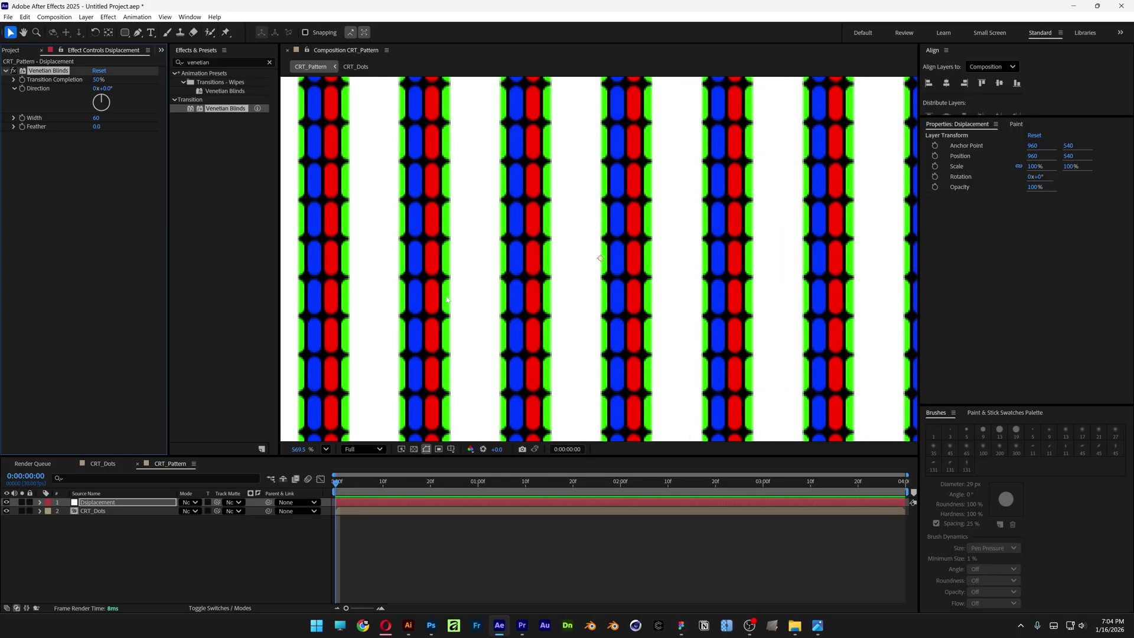
scroll(490, 279, up, 2)
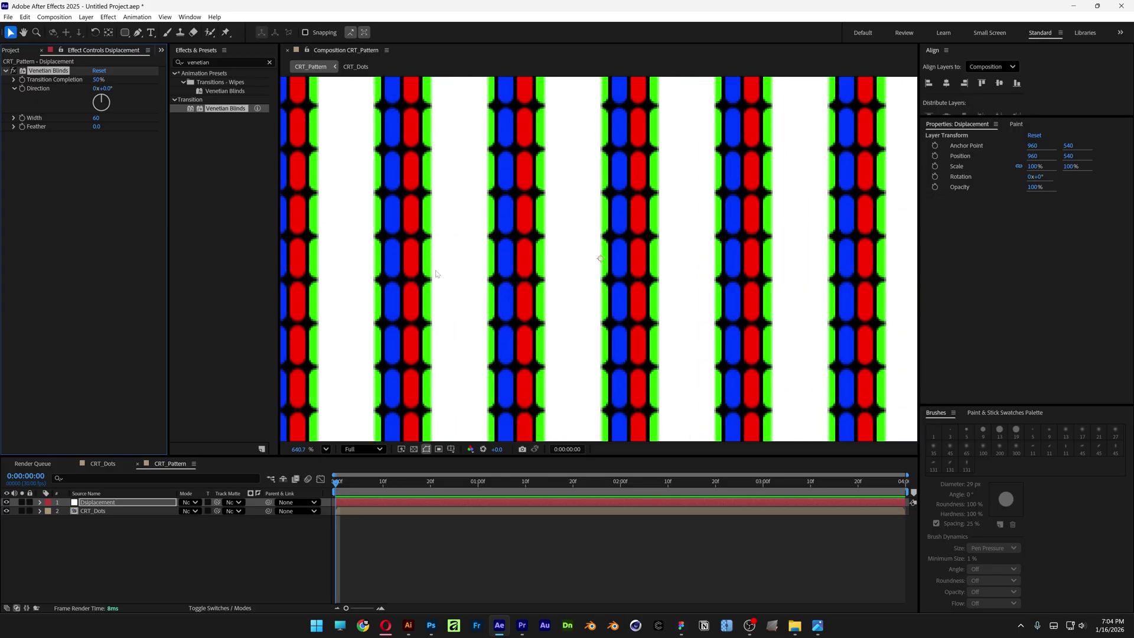
click(121, 502)
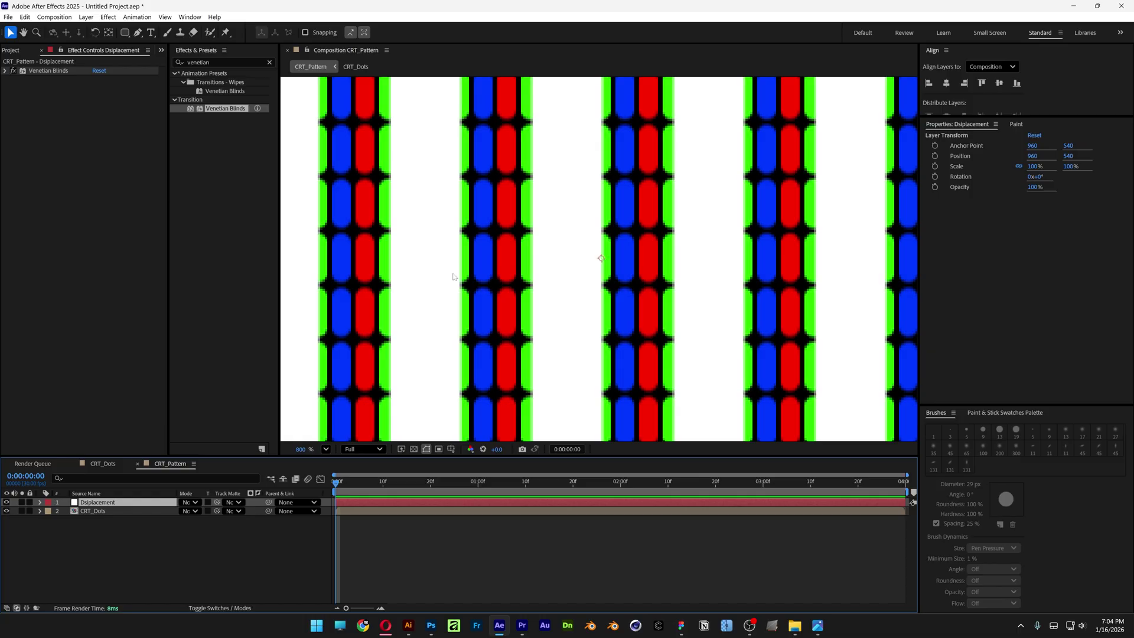
drag(510, 278, 511, 284)
scroll(512, 283, down, 5)
key(h)
drag(642, 258, 749, 284)
scroll(749, 284, down, 2)
key(v)
Pre-compose the Displacement layer as Displacement_Comp, moving all attributes into the new composition, and hide the resulting layer.
click(109, 494)
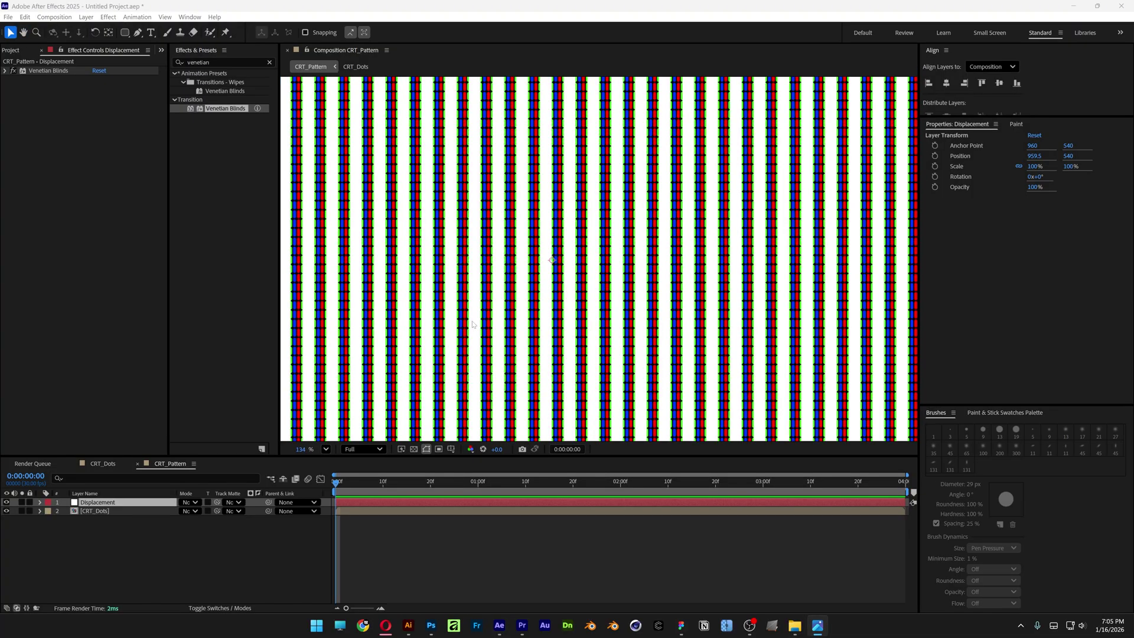
right_click(128, 502)
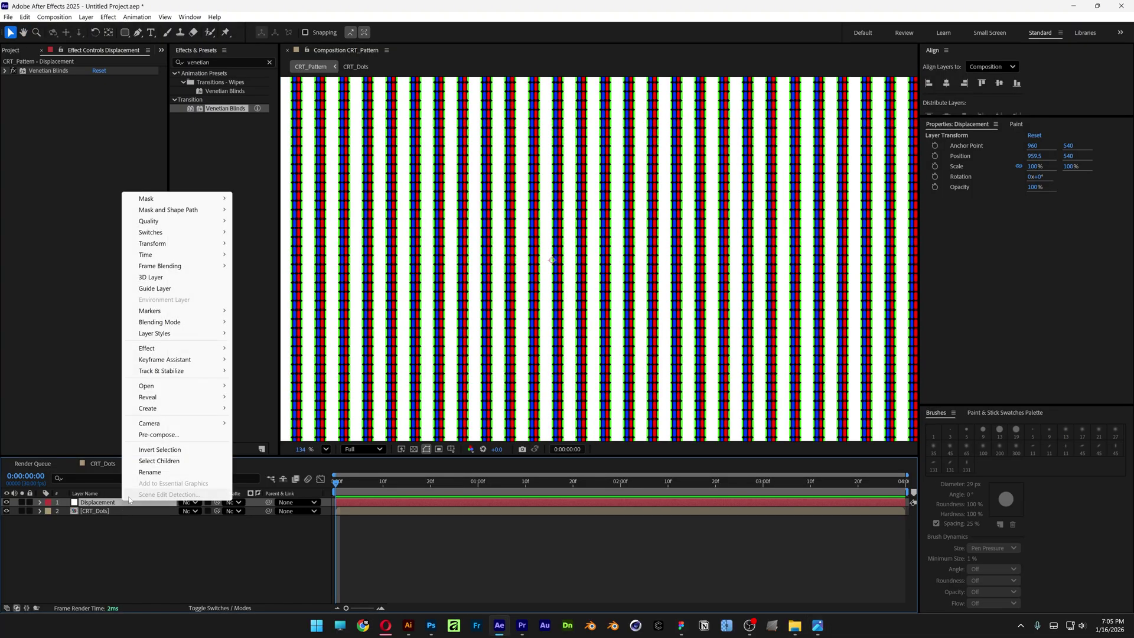
click(158, 435)
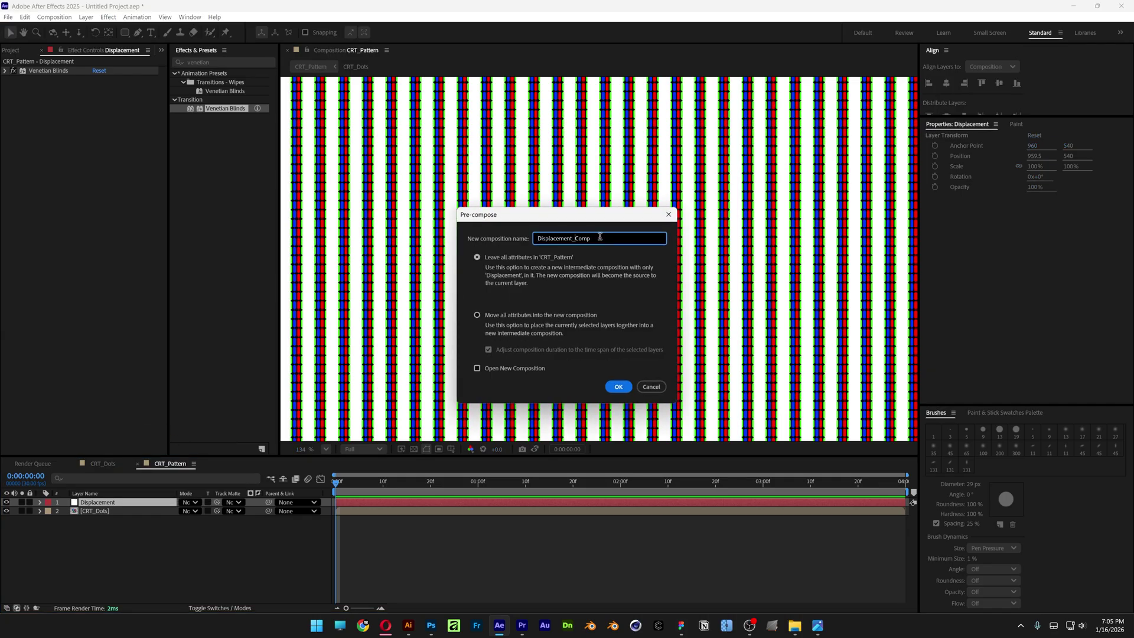
click(491, 317)
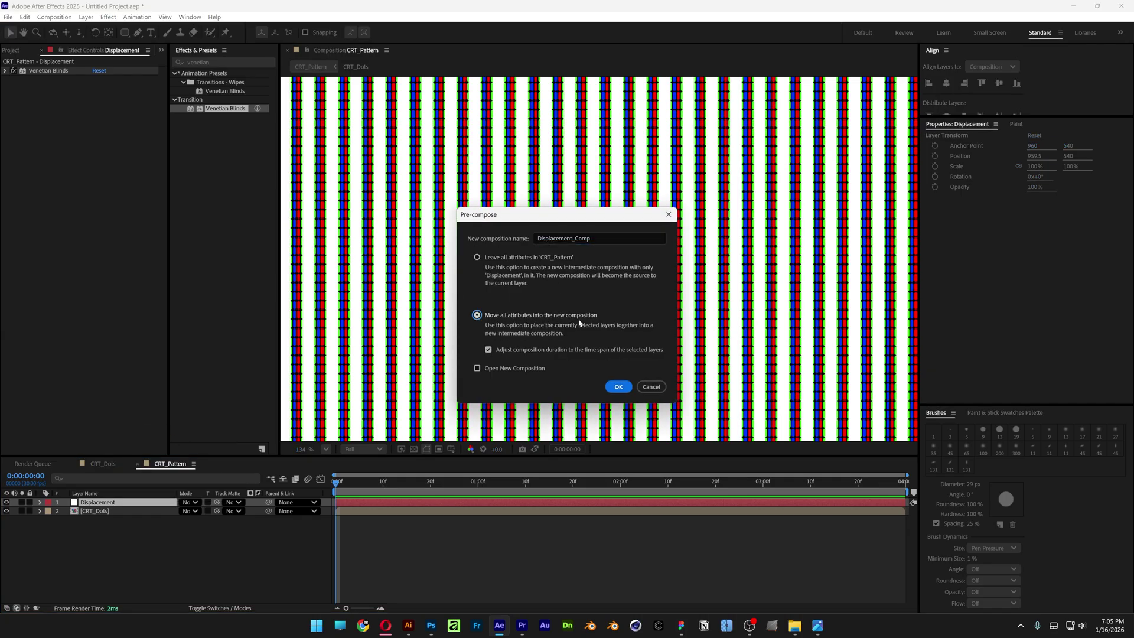
click(618, 387)
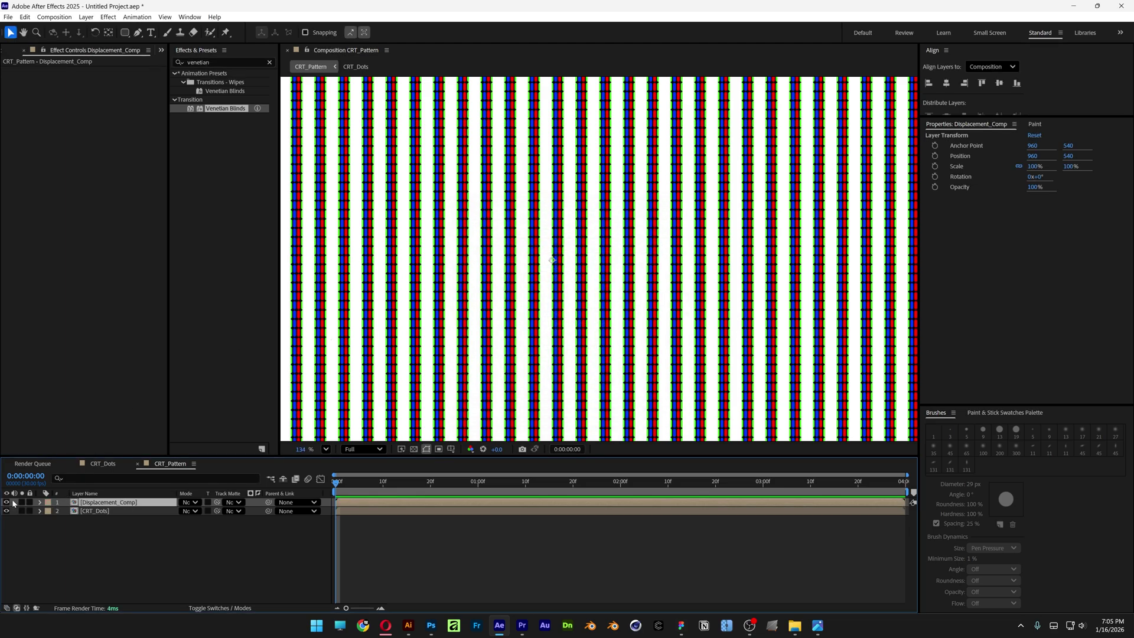
click(9, 502)
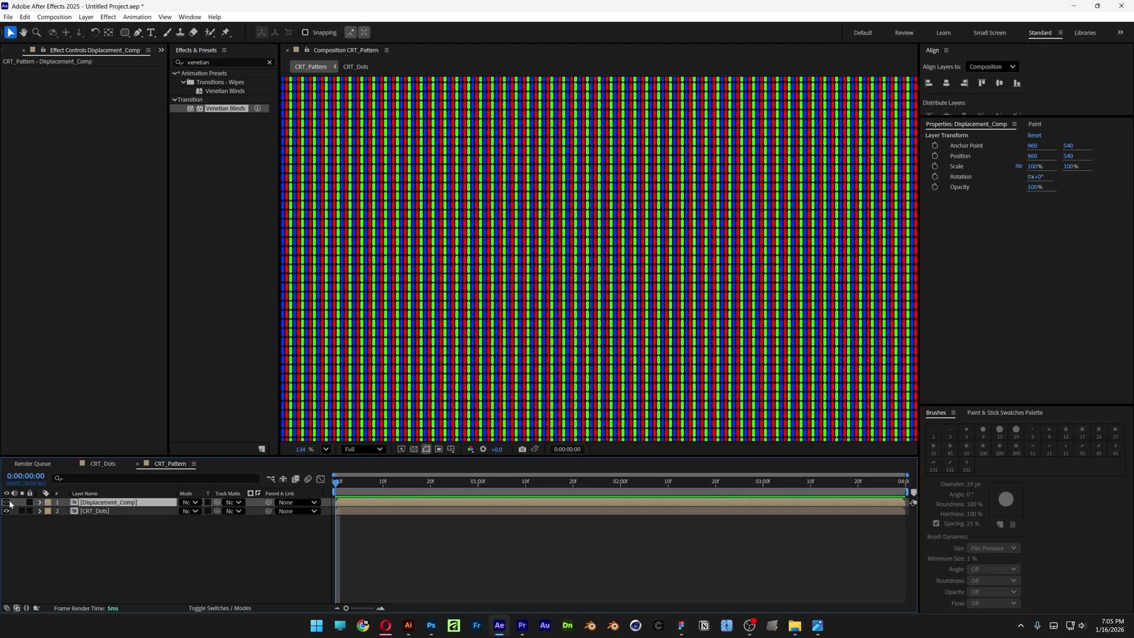
Apply the Displacement Map effect to CRT_Dots and use Displacement_Comp as its displacement map layer.
click(98, 511)
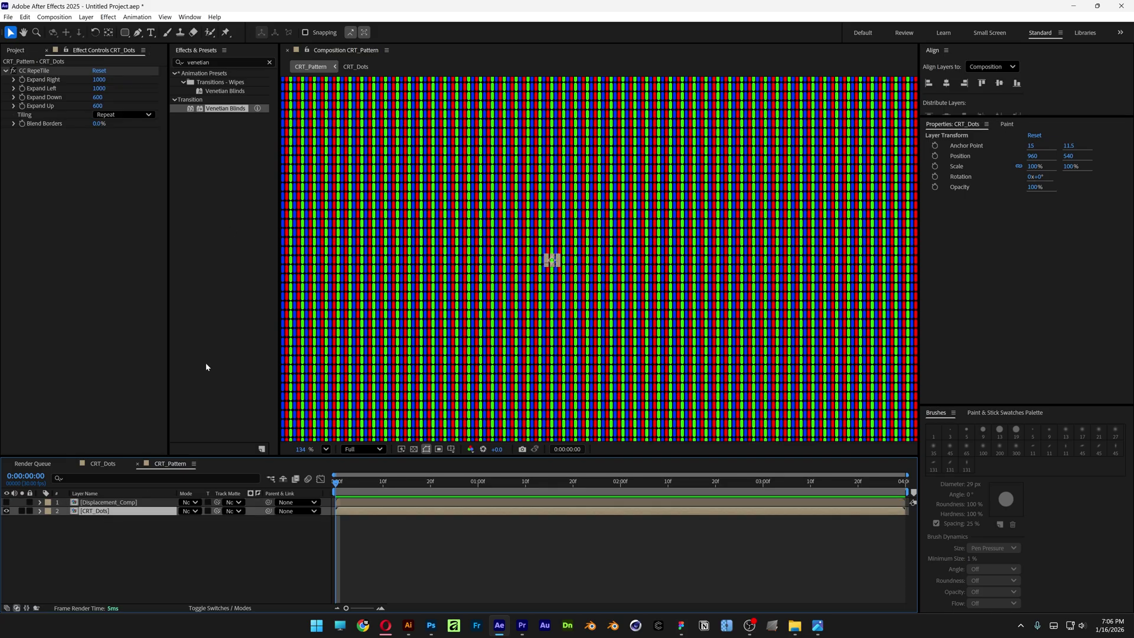
double_click(225, 62)
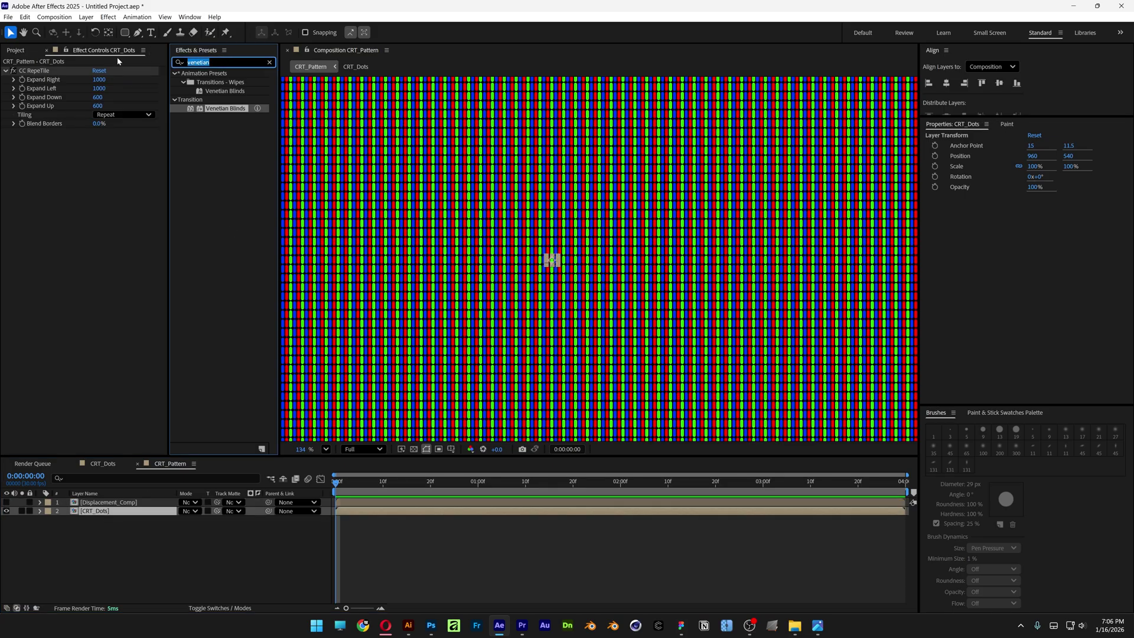
text(displacement)
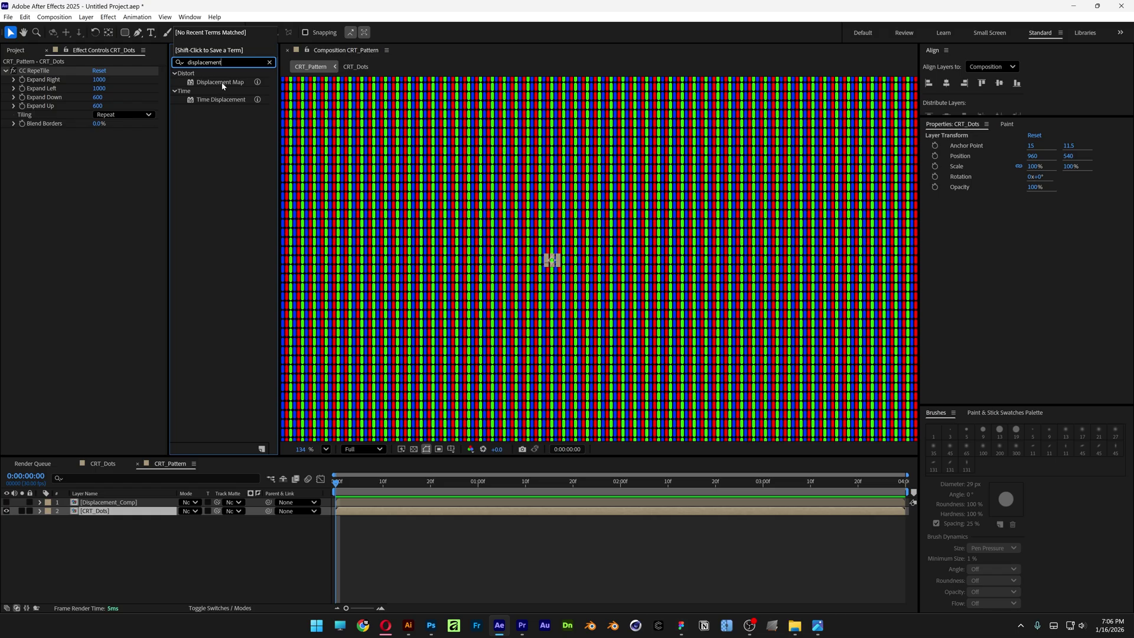
drag(222, 86, 115, 514)
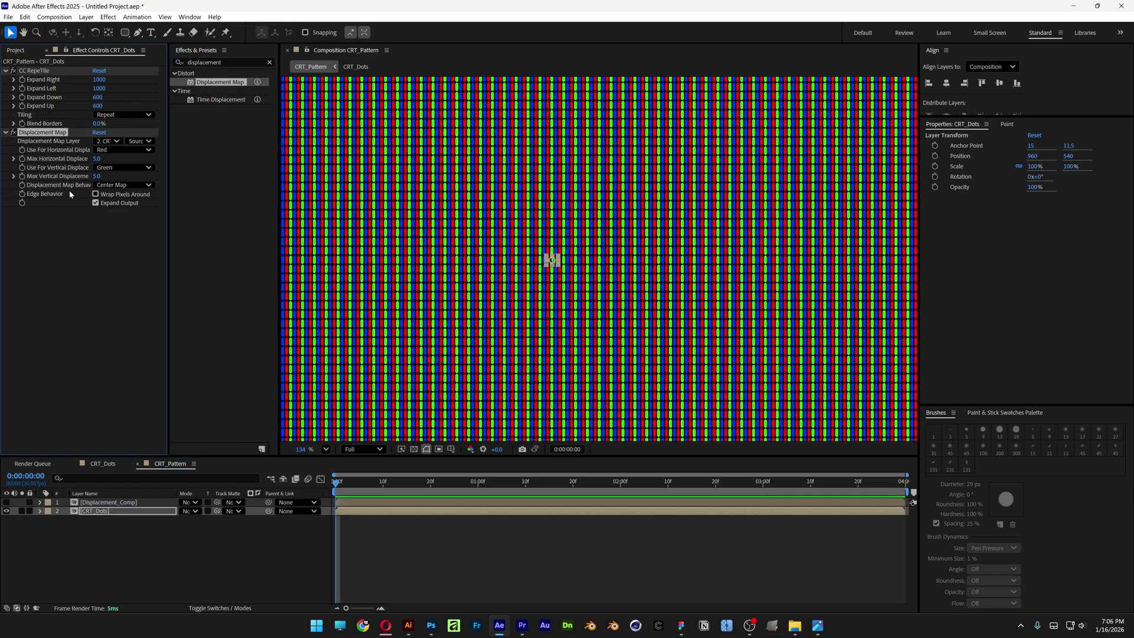
click(111, 143)
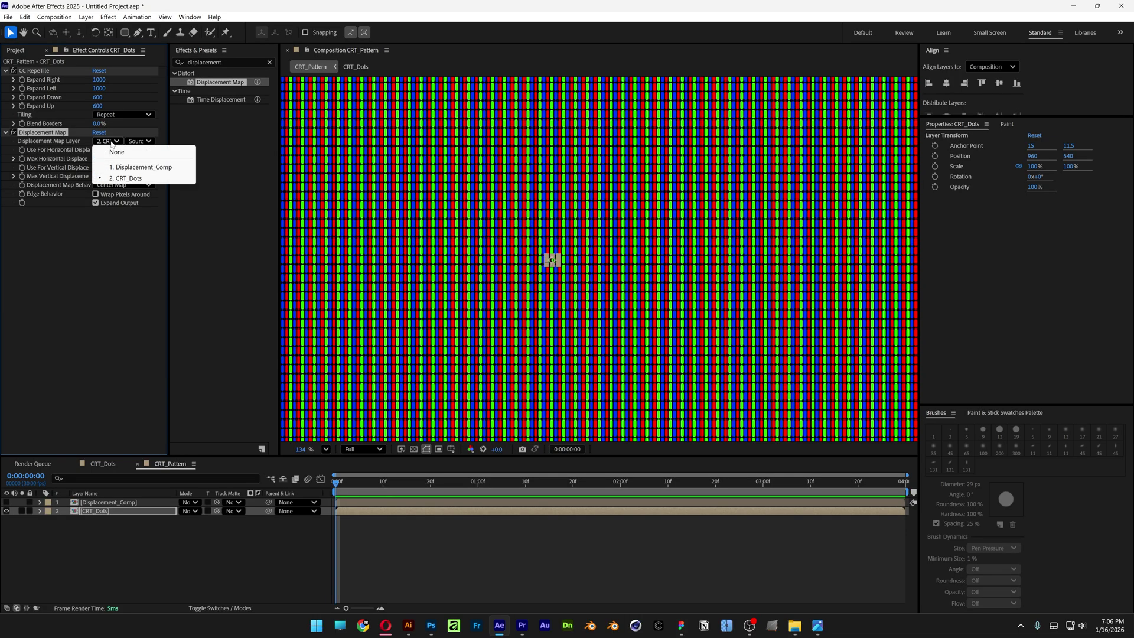
click(177, 170)
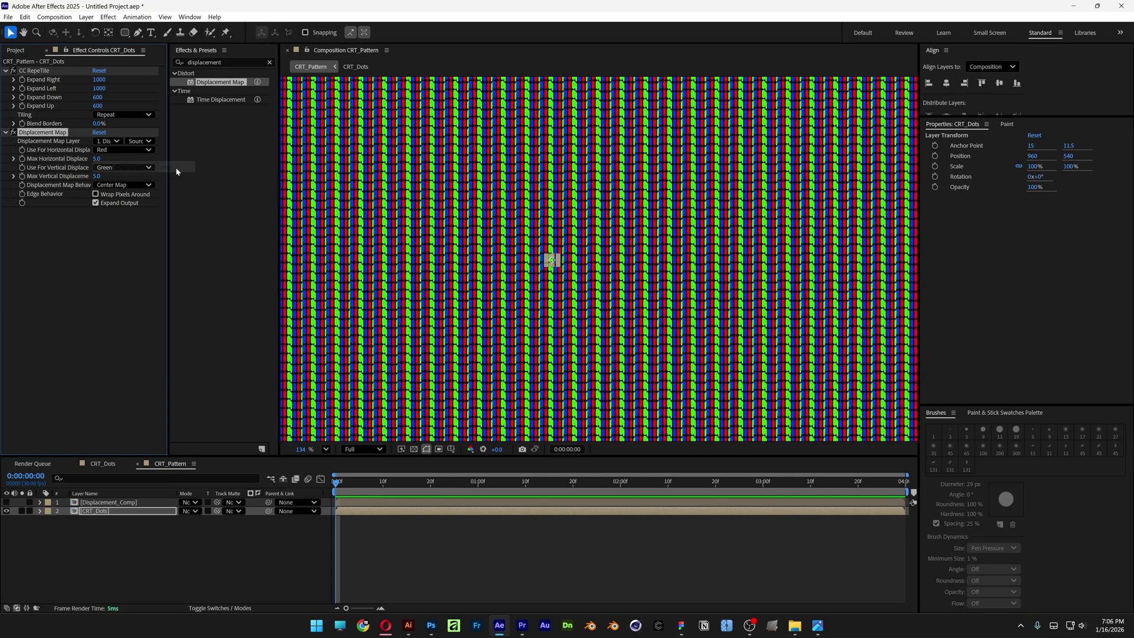
Set the Displacement Map's layer source to Effects & Masks and turn its horizontal displacement Off.
click(140, 141)
click(162, 174)
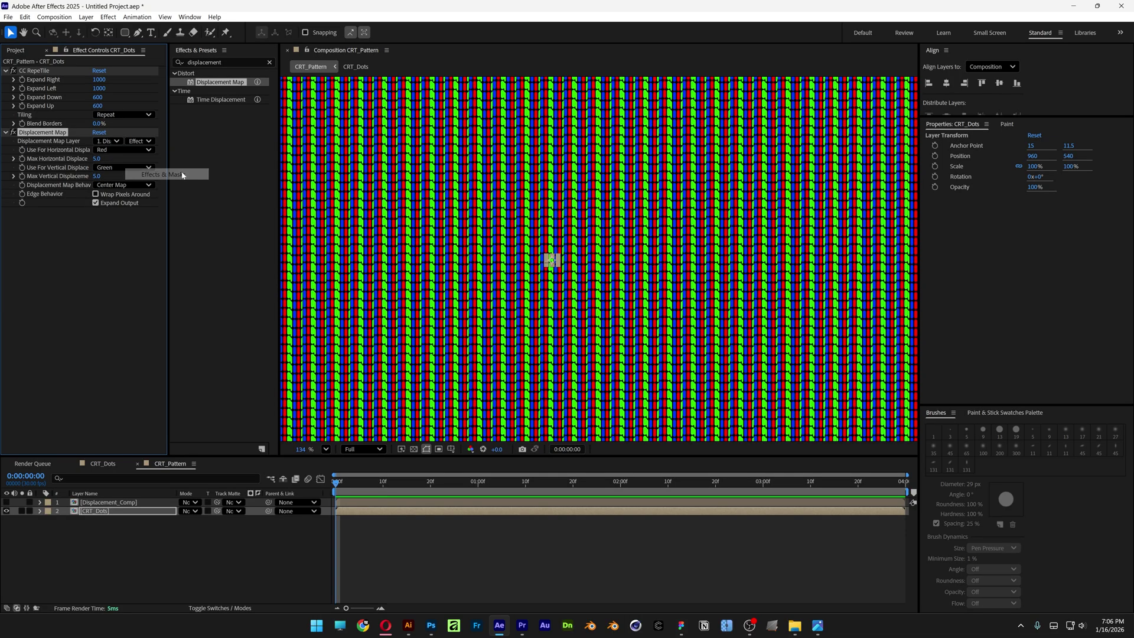
scroll(402, 192, up, 5)
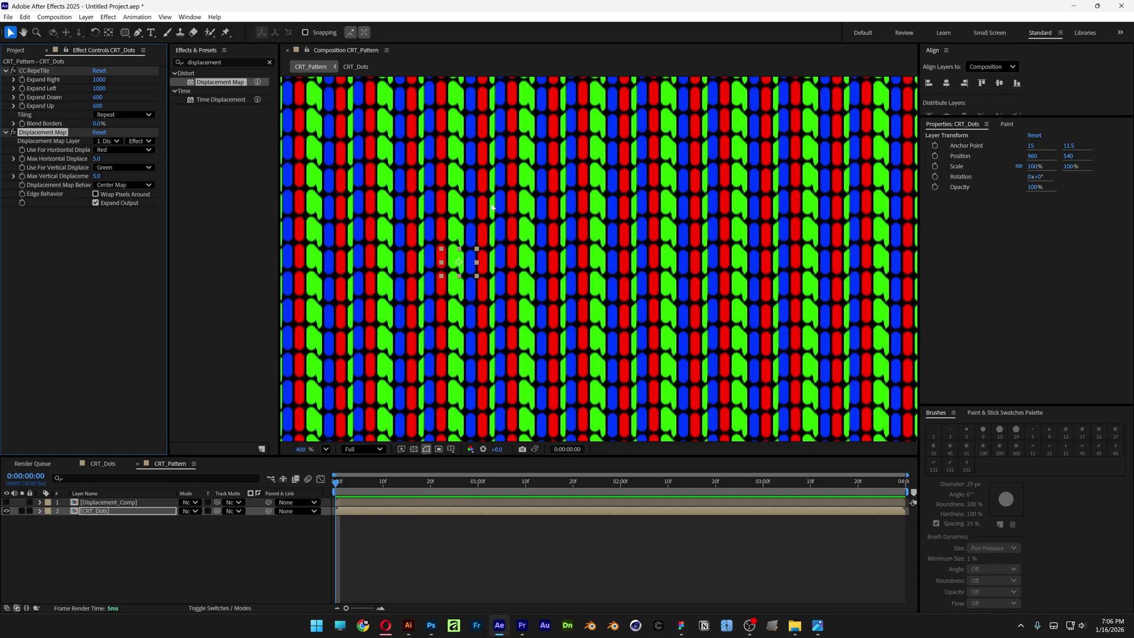
scroll(493, 208, up, 2)
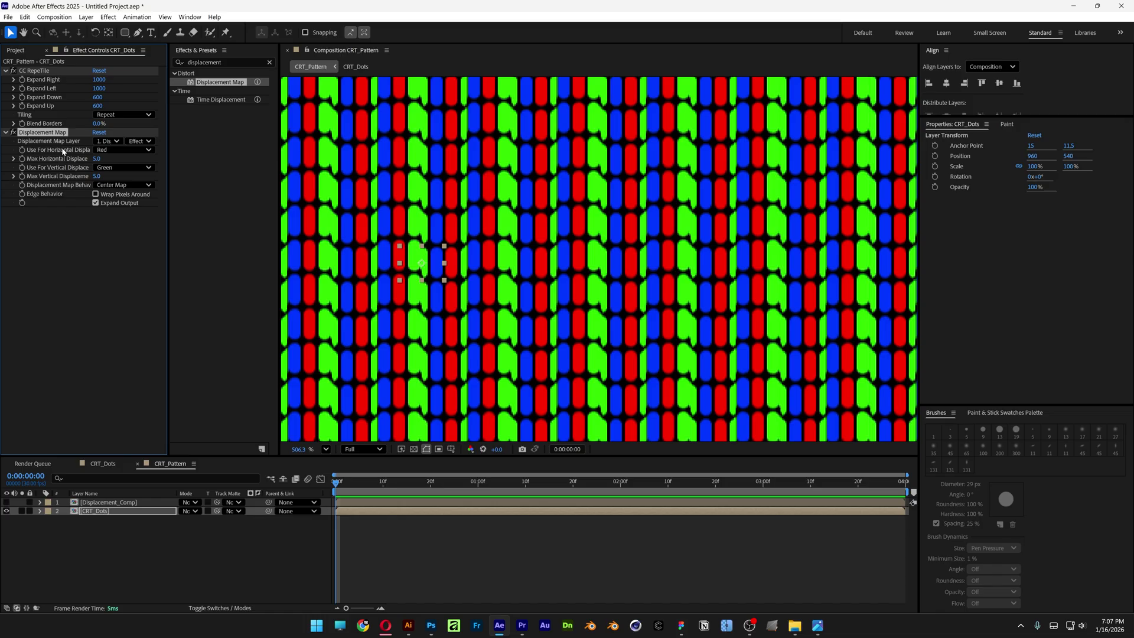
click(120, 151)
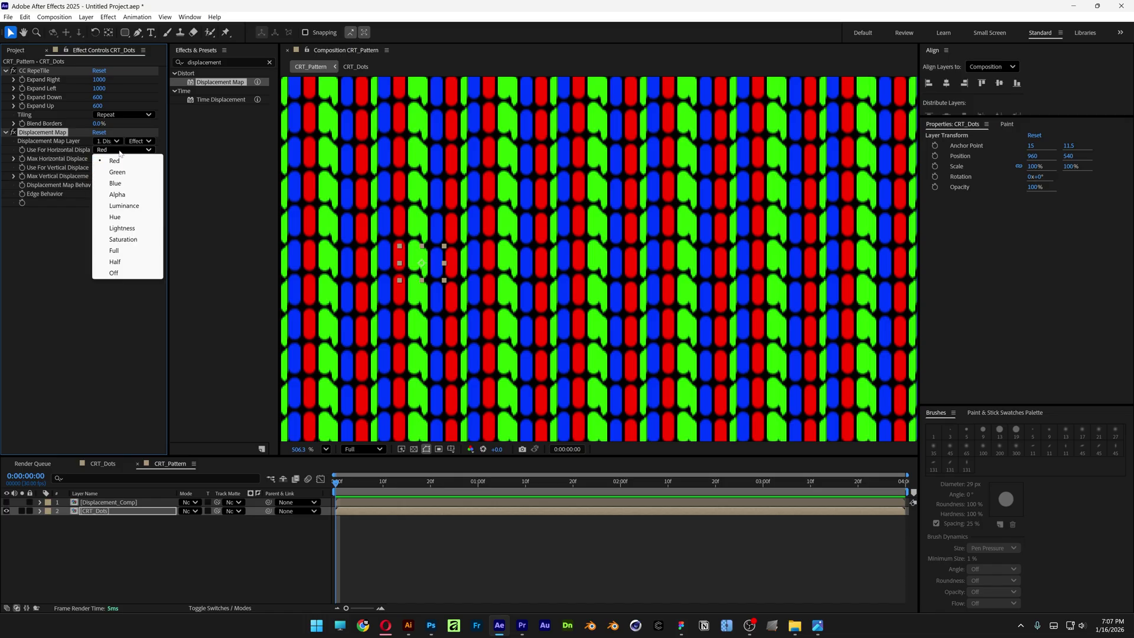
click(113, 272)
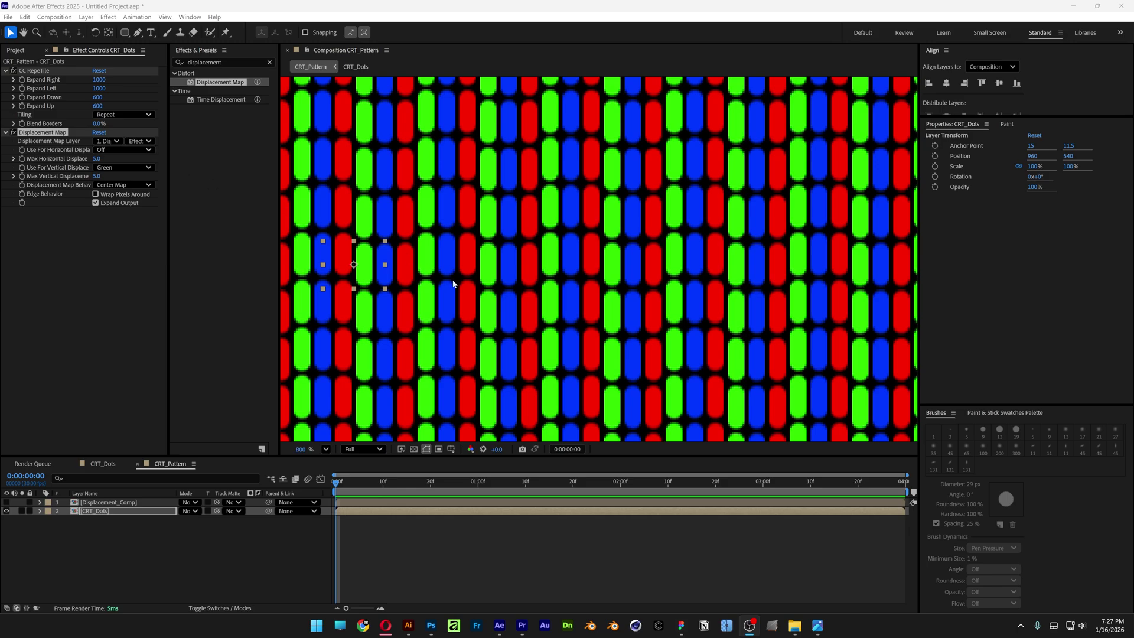
Raise the Displacement Map's Max Vertical Displacement to 12 so that alternate dot columns are staggered.
scroll(453, 284, up, 4)
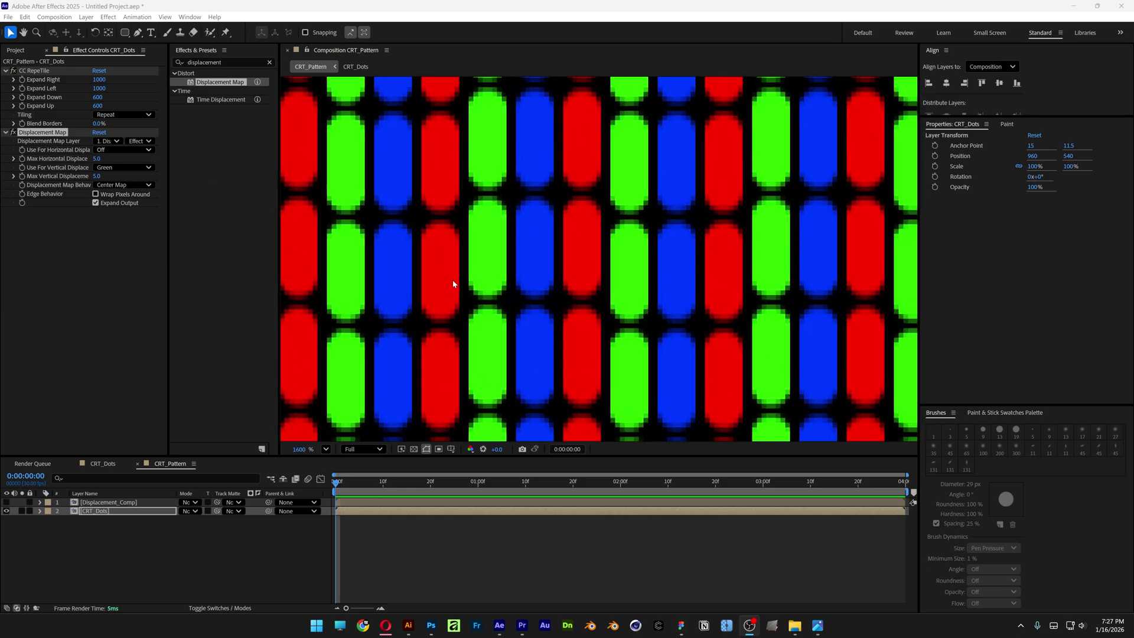
scroll(454, 284, down, 3)
scroll(547, 304, up, 1)
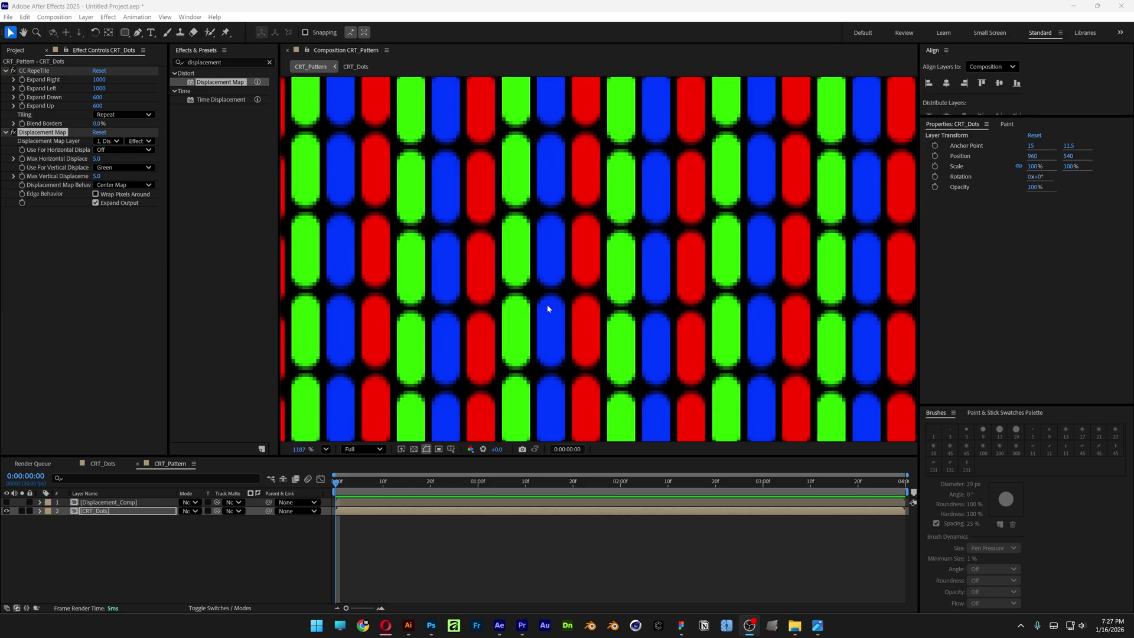
scroll(549, 303, down, 1)
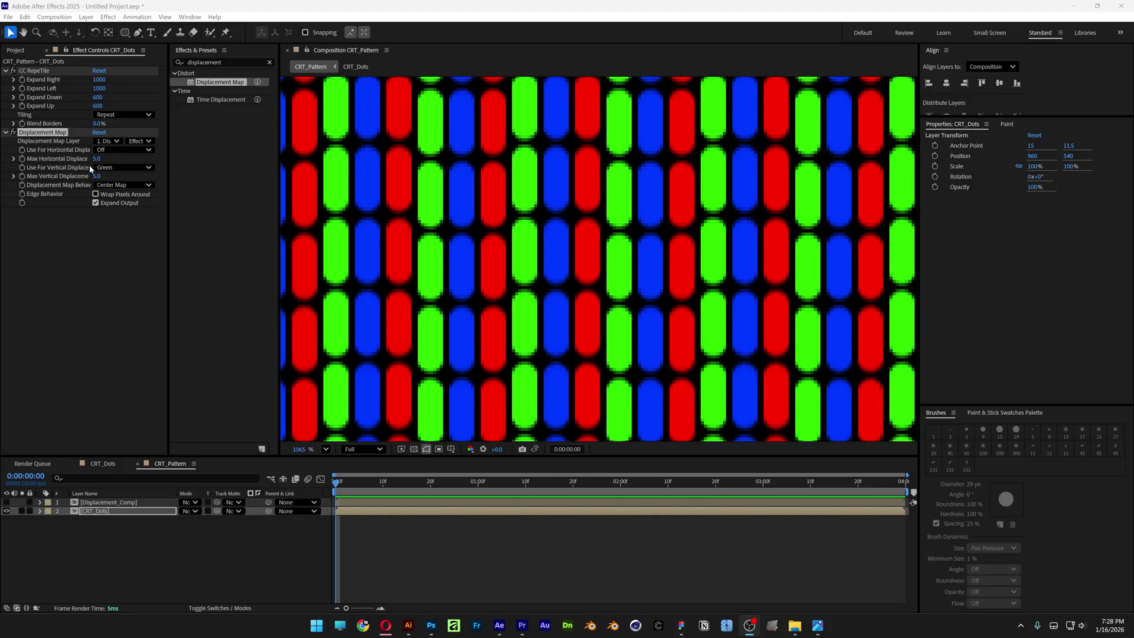
drag(96, 159, 105, 168)
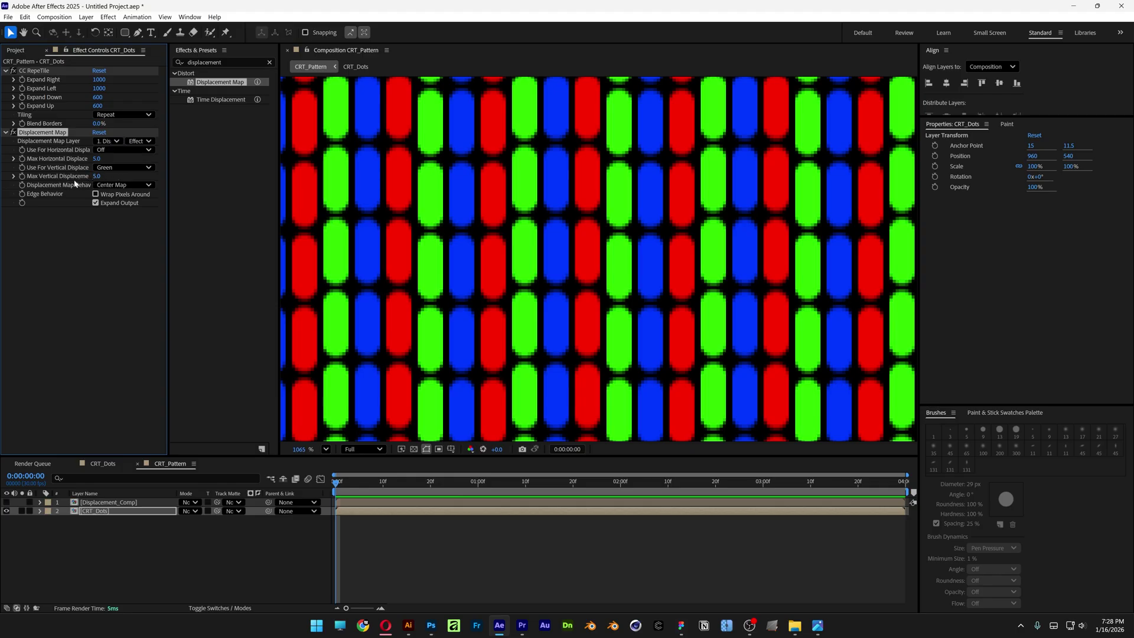
drag(96, 175, 99, 176)
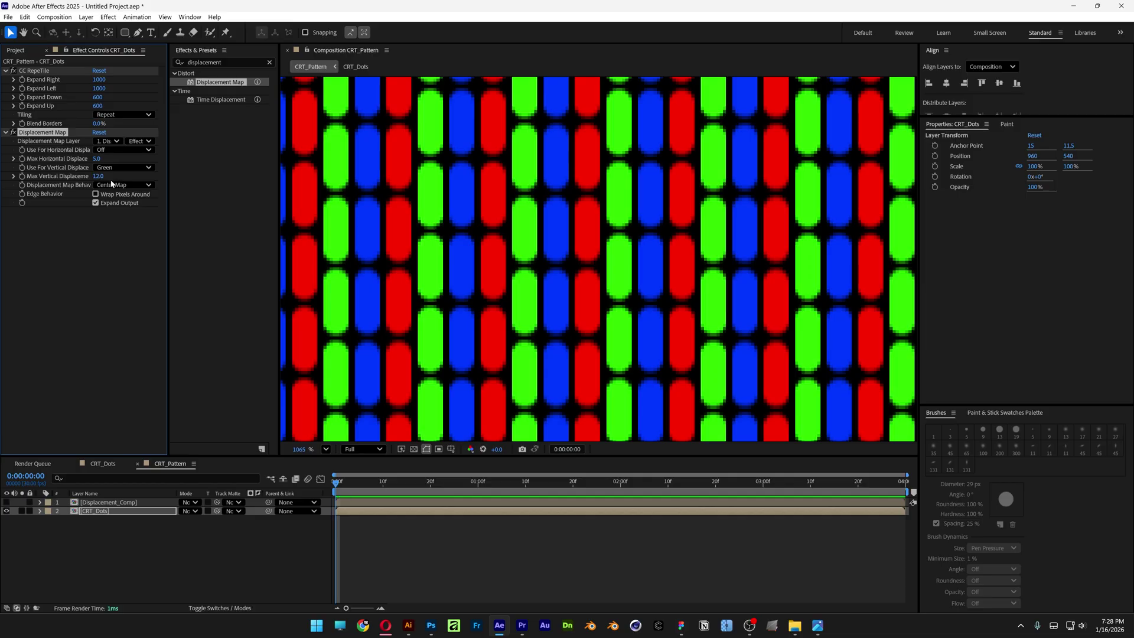
key(shift+slash)
Create a new 1920 x 1080, 30 fps composition named Final Comp.
click(16, 50)
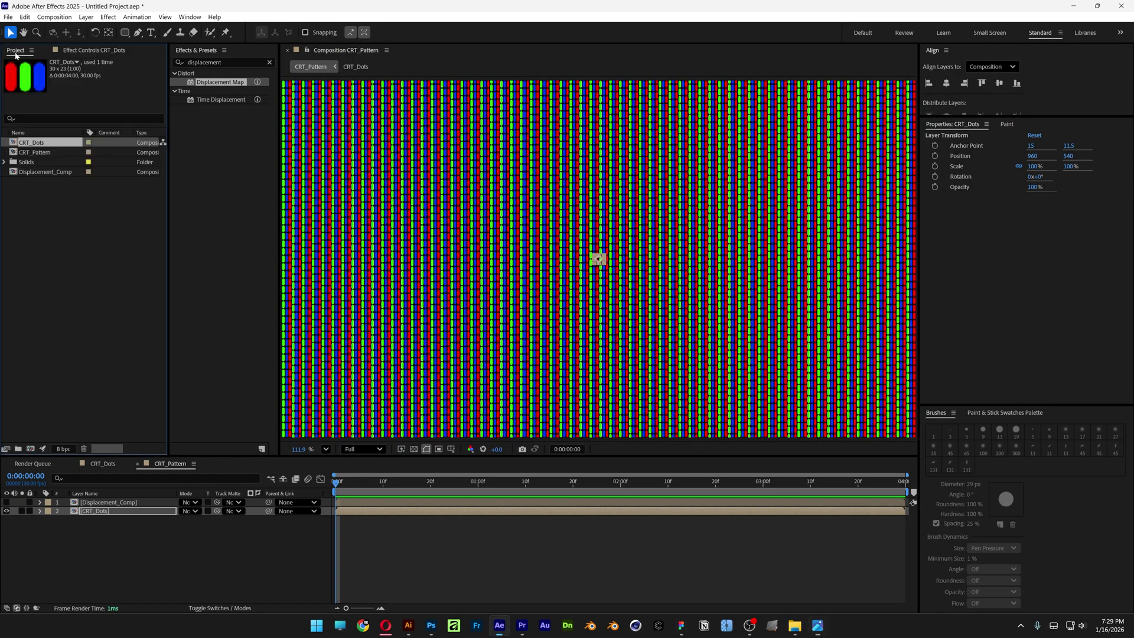
right_click(80, 239)
click(107, 243)
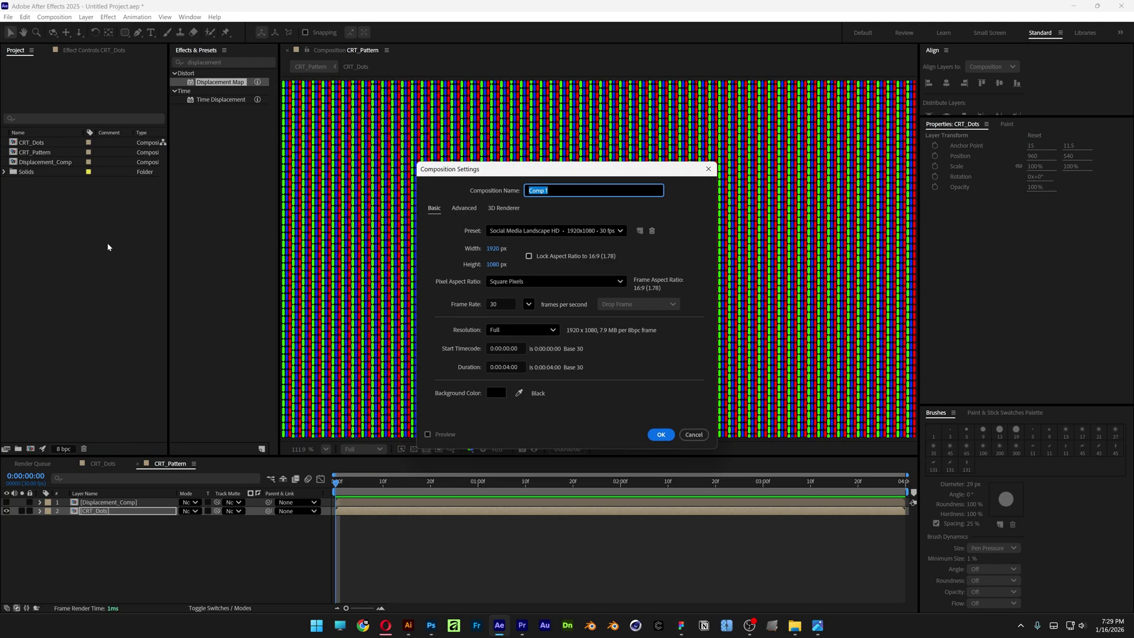
text(Final Comp)
click(660, 435)
Add the text PANTER split over two lines as PAN and TER, and scale it up to about 540% to fill the frame.
click(151, 31)
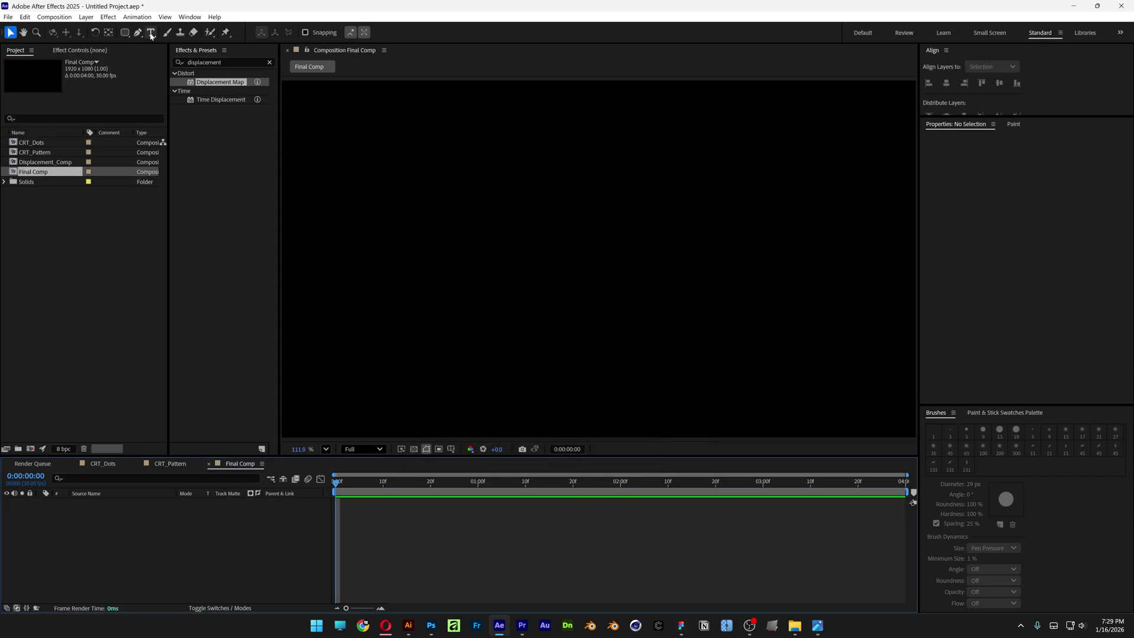
click(527, 263)
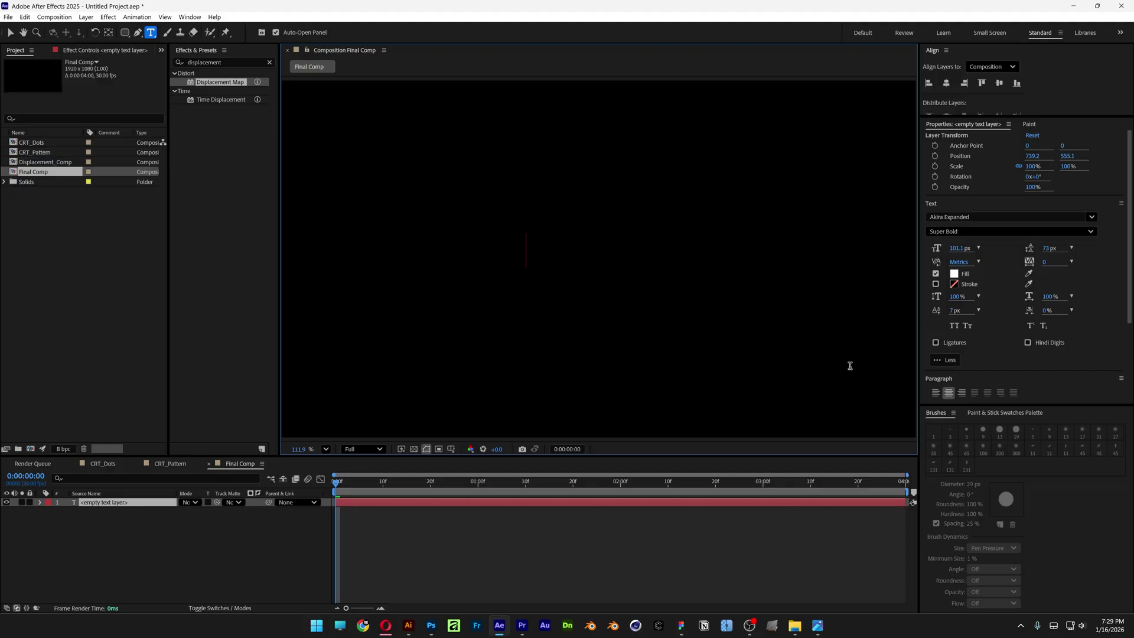
text(PAN TER)
key(Escape)
drag(560, 288, 780, 393)
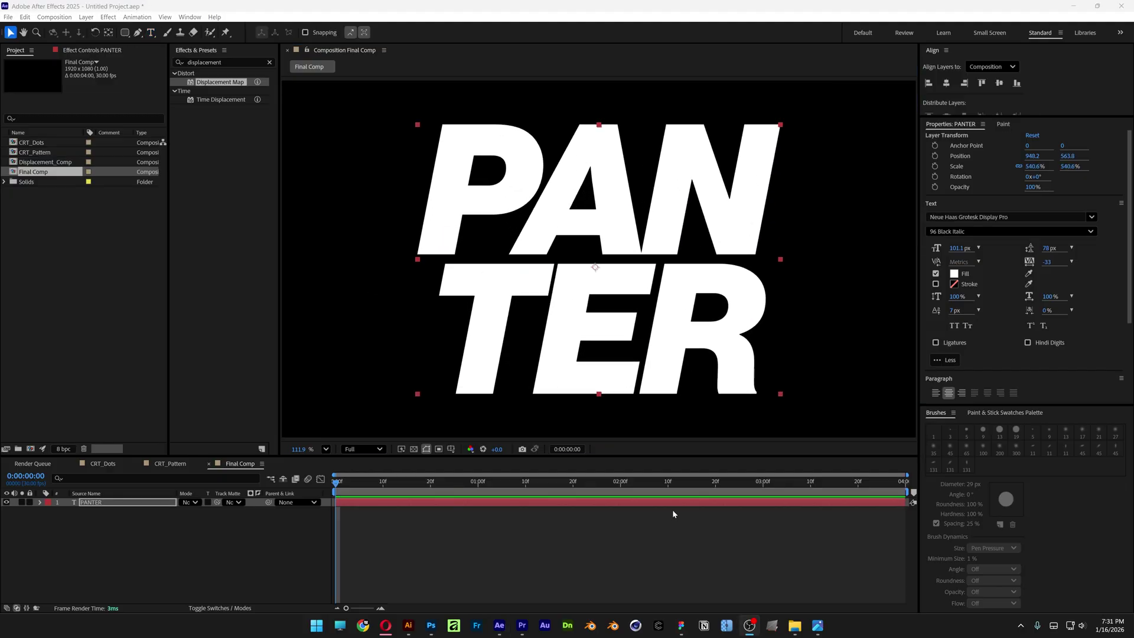
Add the expression wiggle(12,3) to the PANTER layer's Position and preview the motion.
click(155, 505)
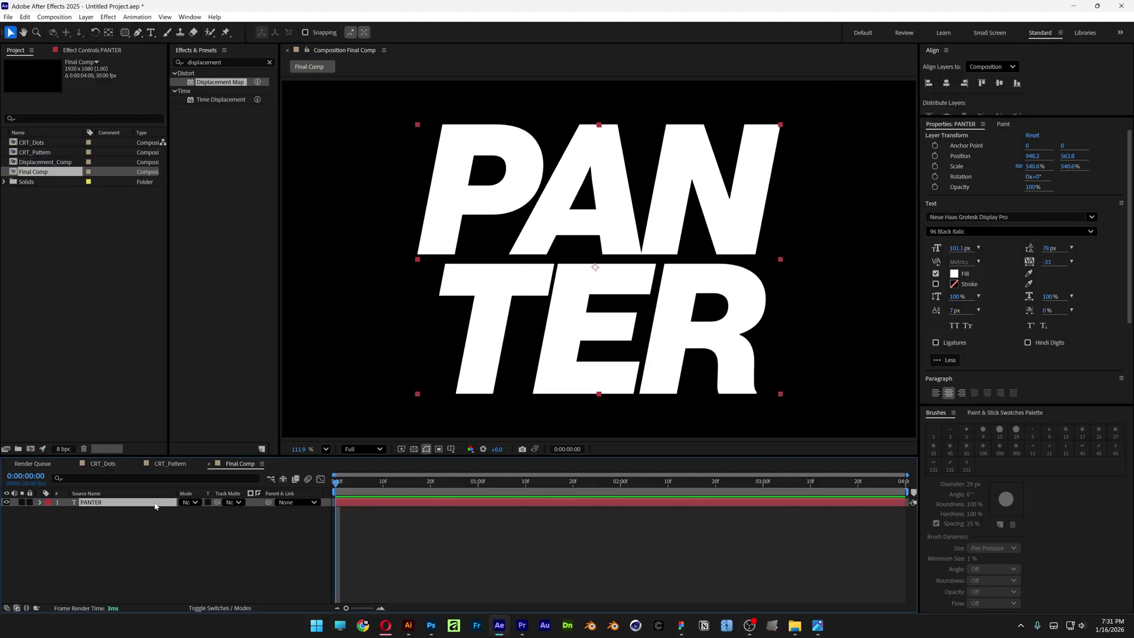
key(p)
alt+click(66, 511)
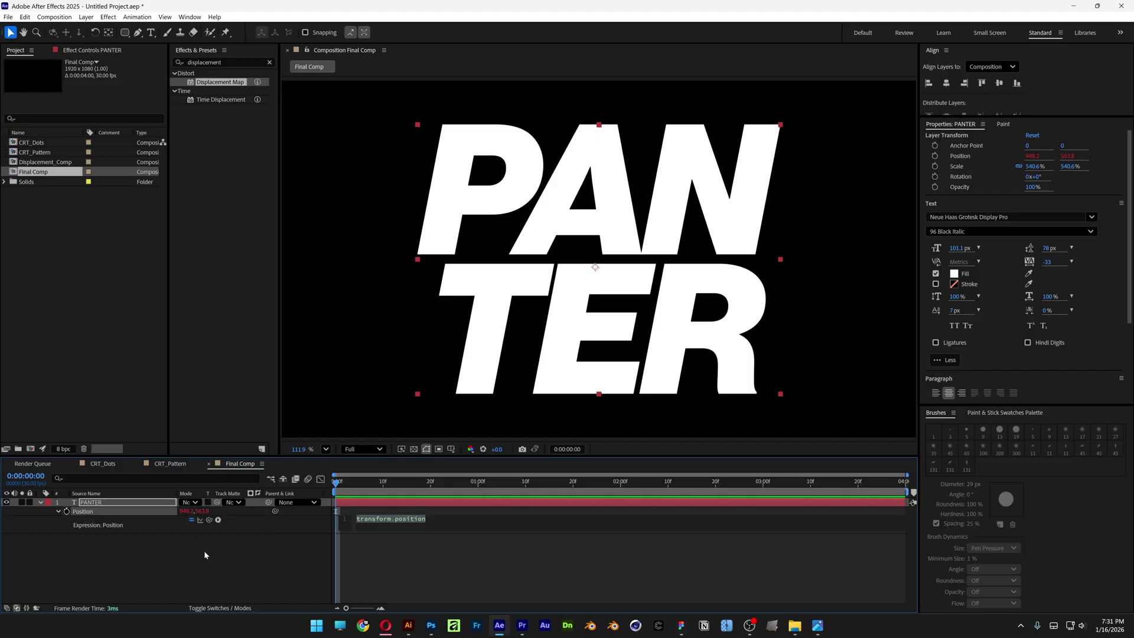
text(wiggle()12,3)
click(439, 565)
key(space)
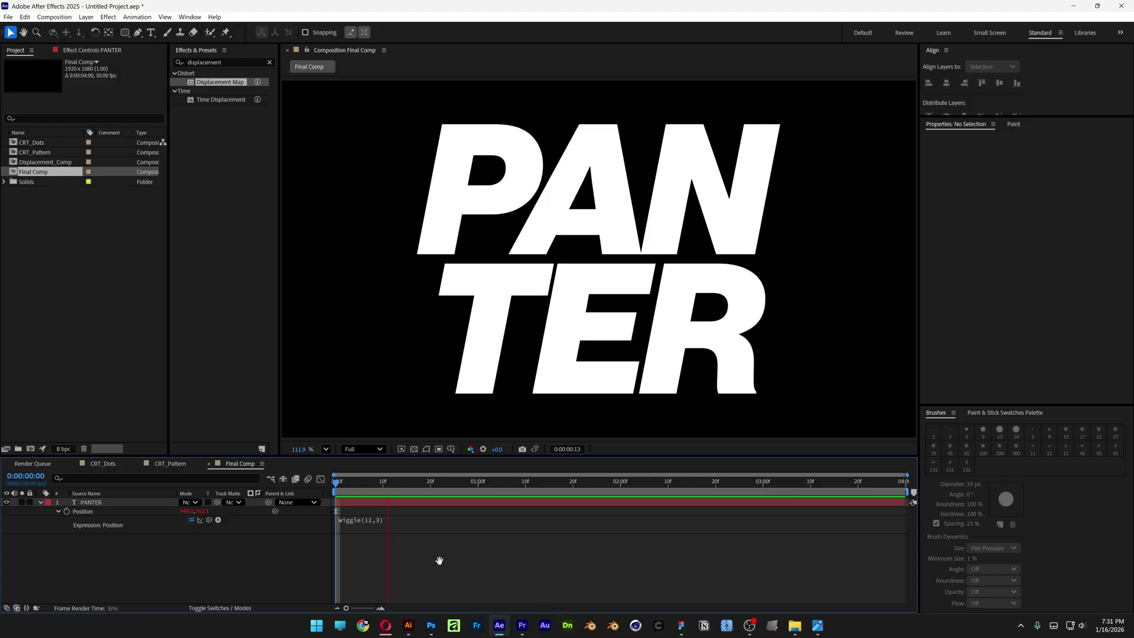
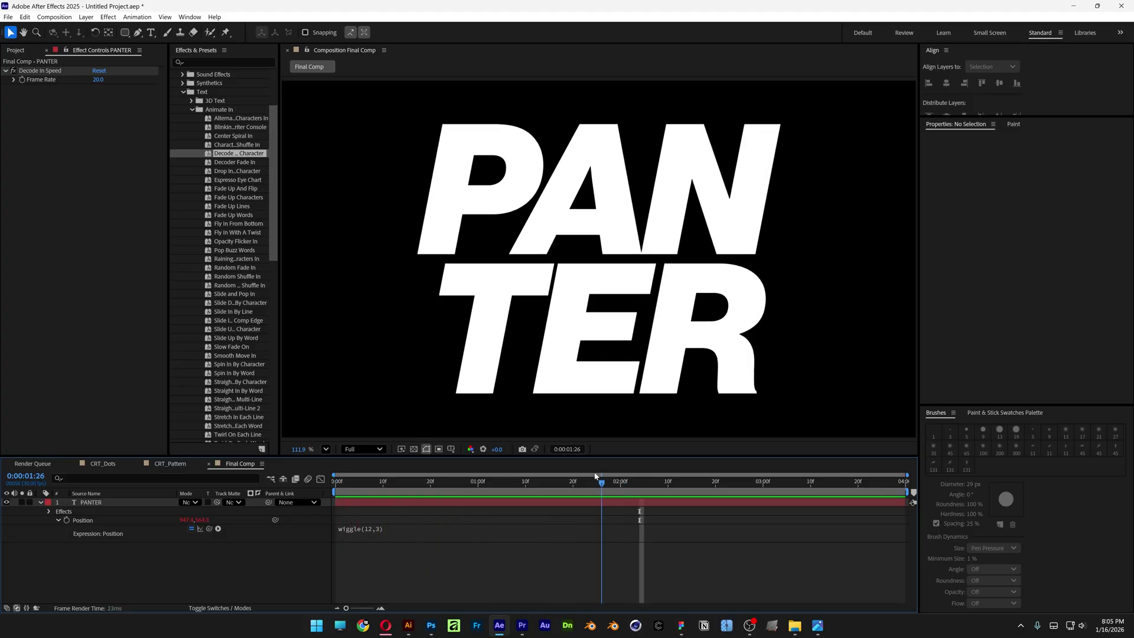
Apply Gaussian Blur to the PANTER layer with Blurriness 33 and Repeat Edge Pixels turned off.
click(195, 62)
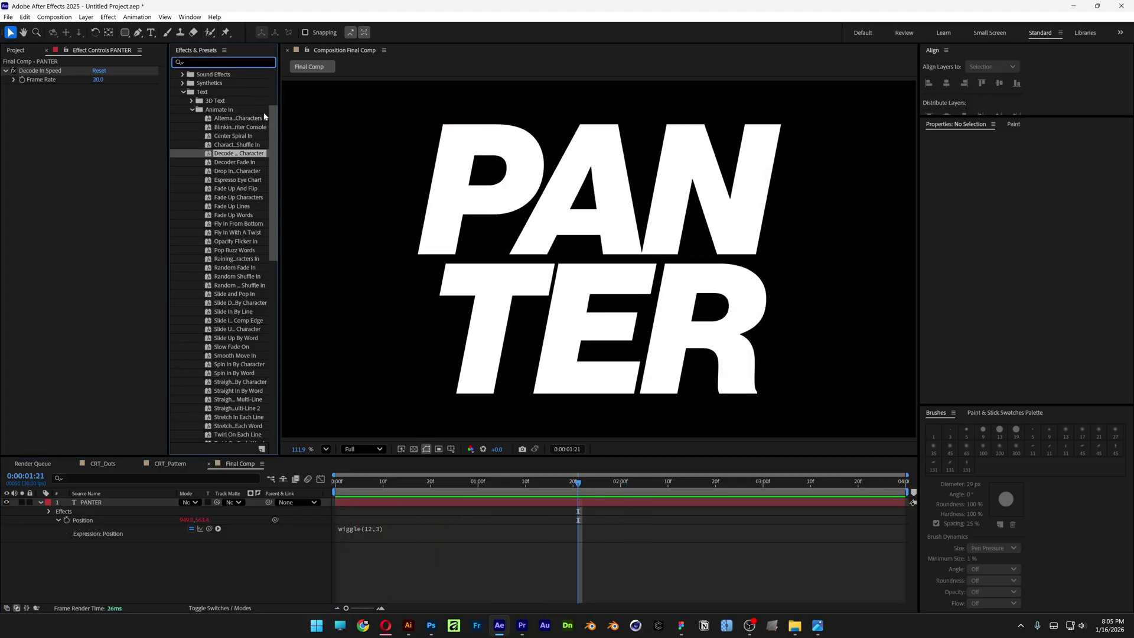
text(gaussian)
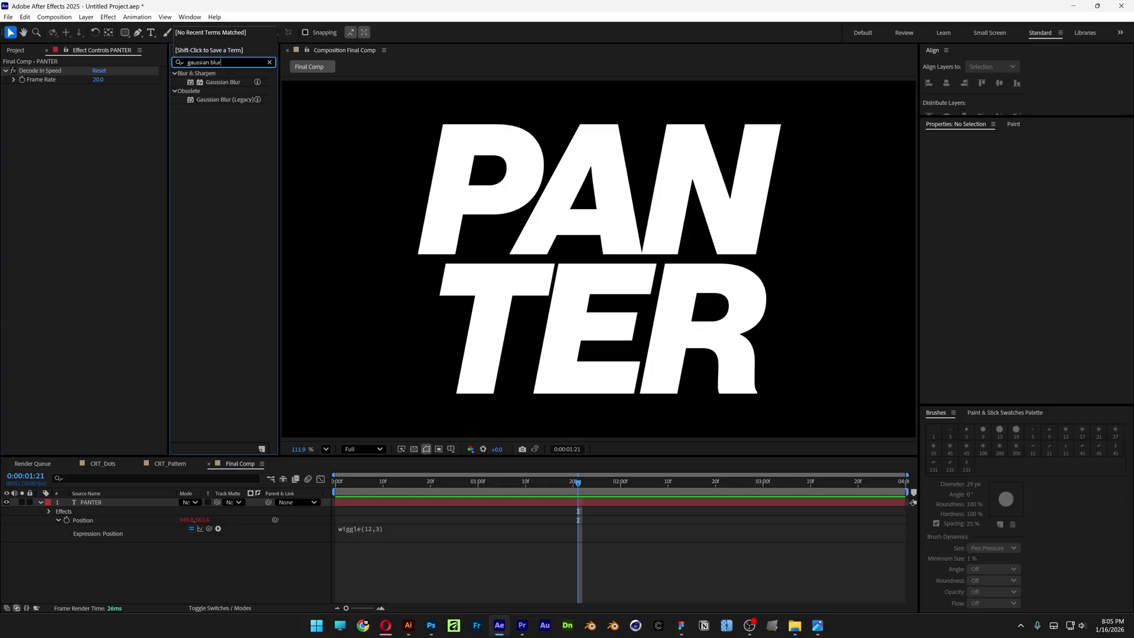
text( blur)
drag(227, 82, 101, 504)
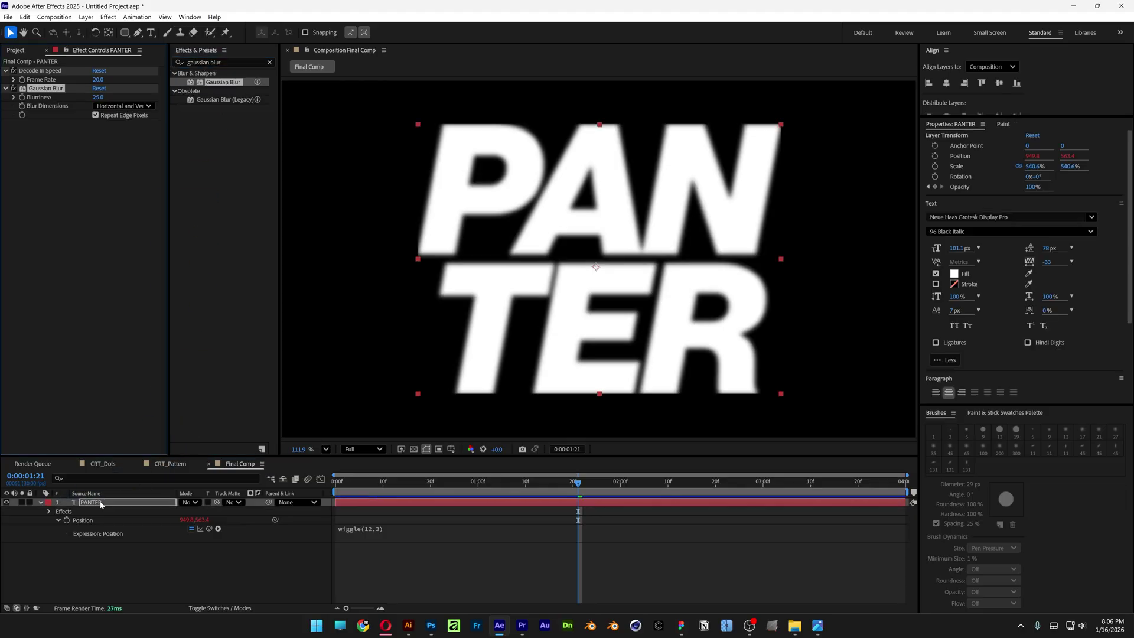
click(99, 96)
text(33)
key(Return)
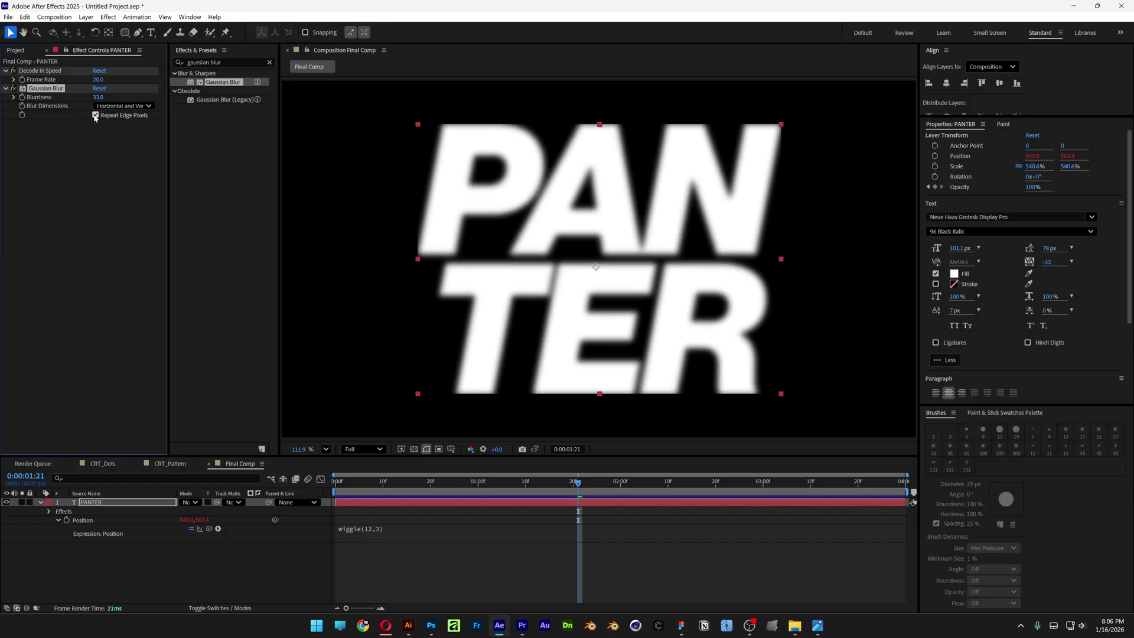
click(95, 115)
Find the Stylize Glow effect and apply it to the PANTER layer after the Gaussian Blur.
click(269, 62)
text(gl)
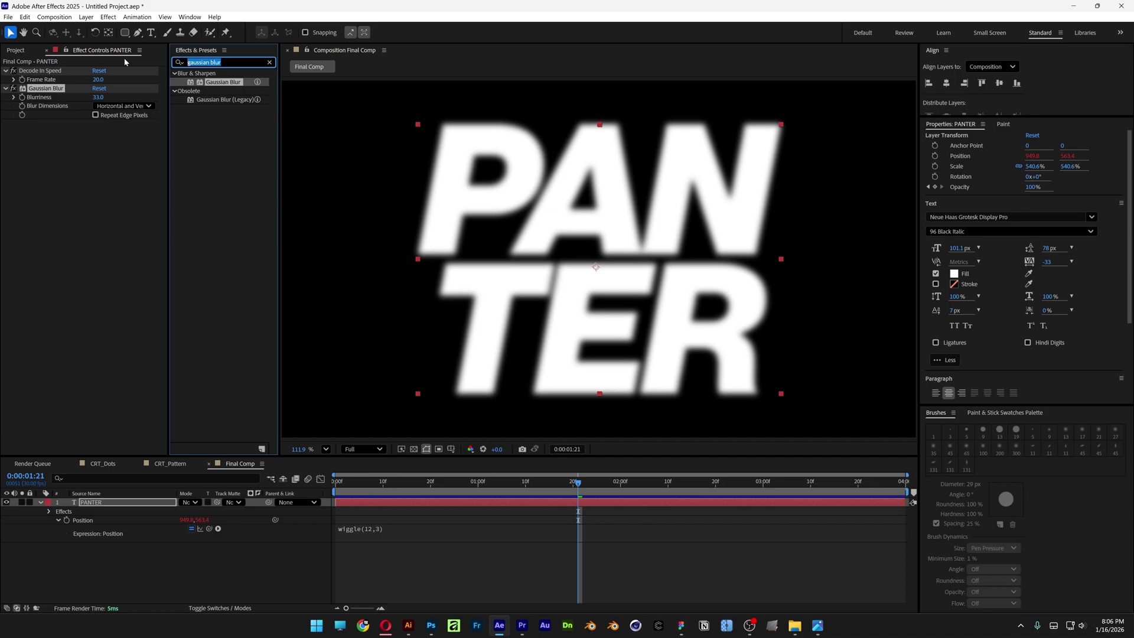
text(ow)
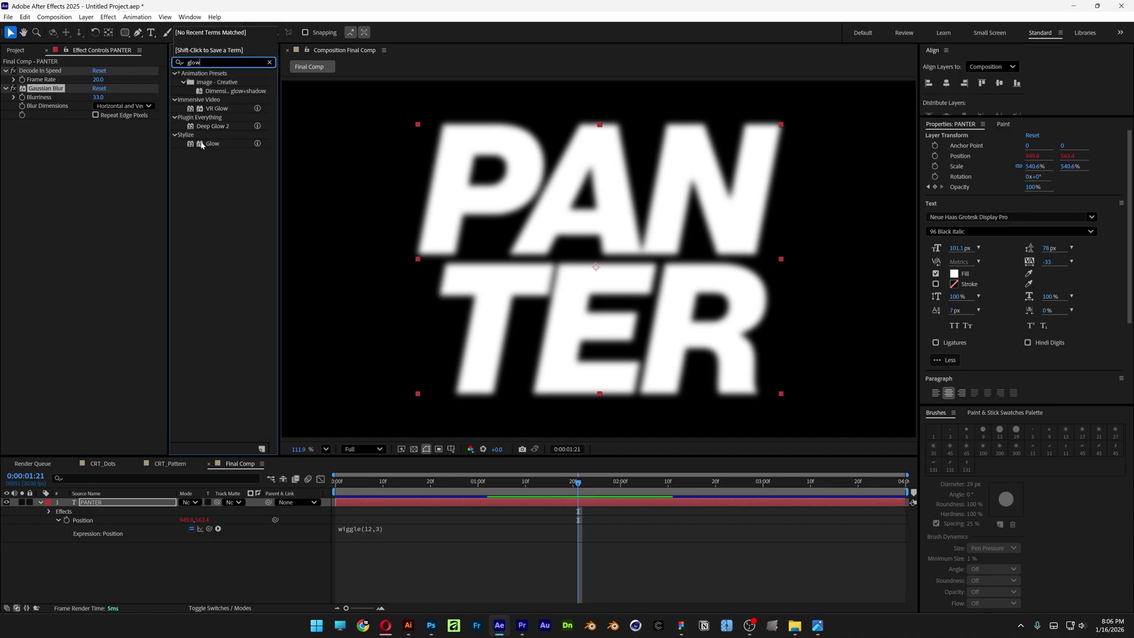
drag(192, 143, 113, 177)
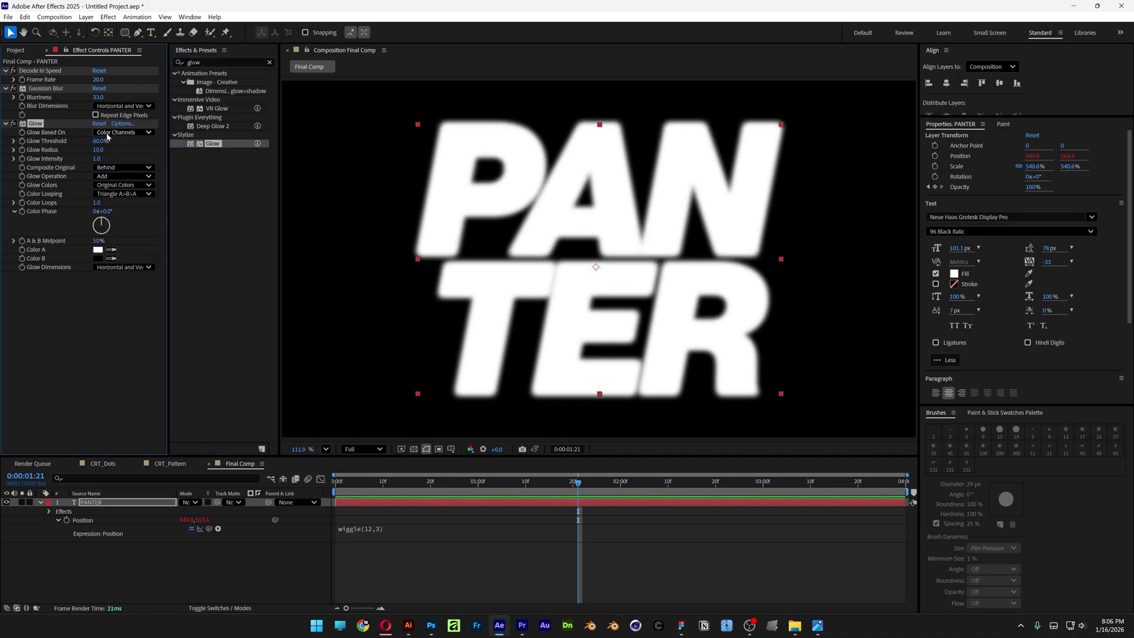
Set the Glow Threshold to 100%, the Glow Radius to 60 and the Glow Intensity to 0.2.
click(100, 141)
text(100)
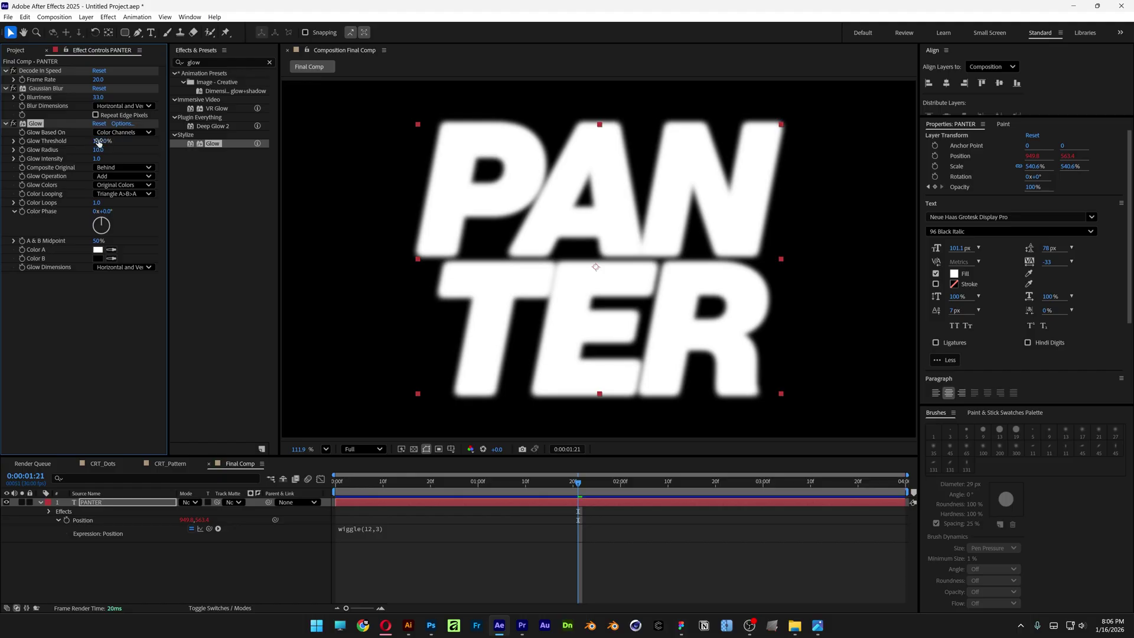
key(Tab)
text(60)
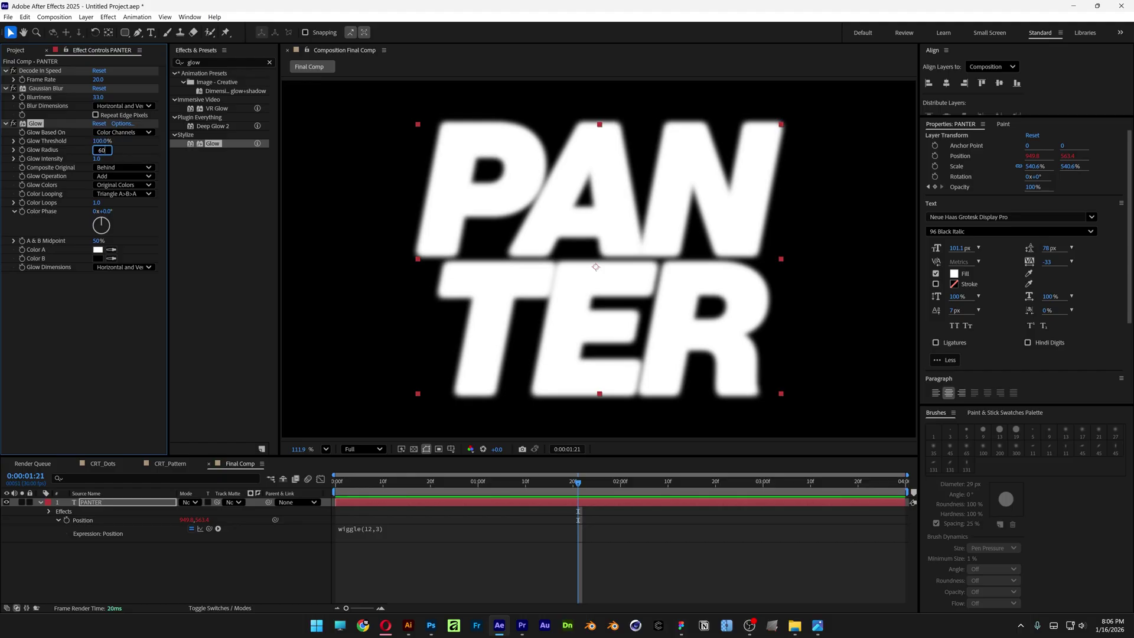
key(Return)
click(98, 159)
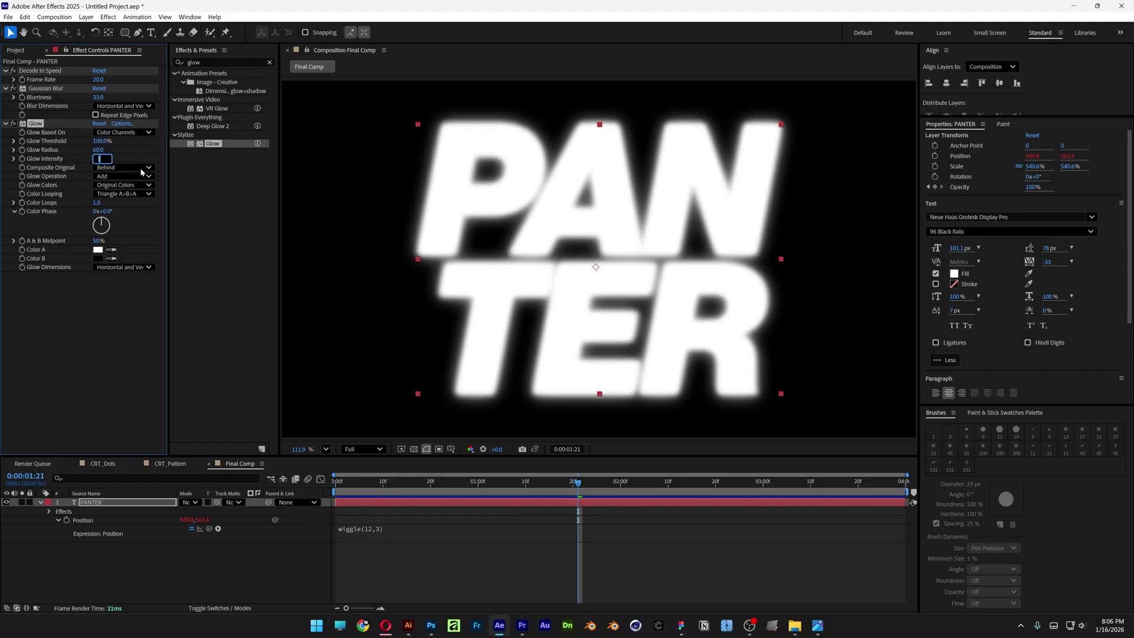
key(Return)
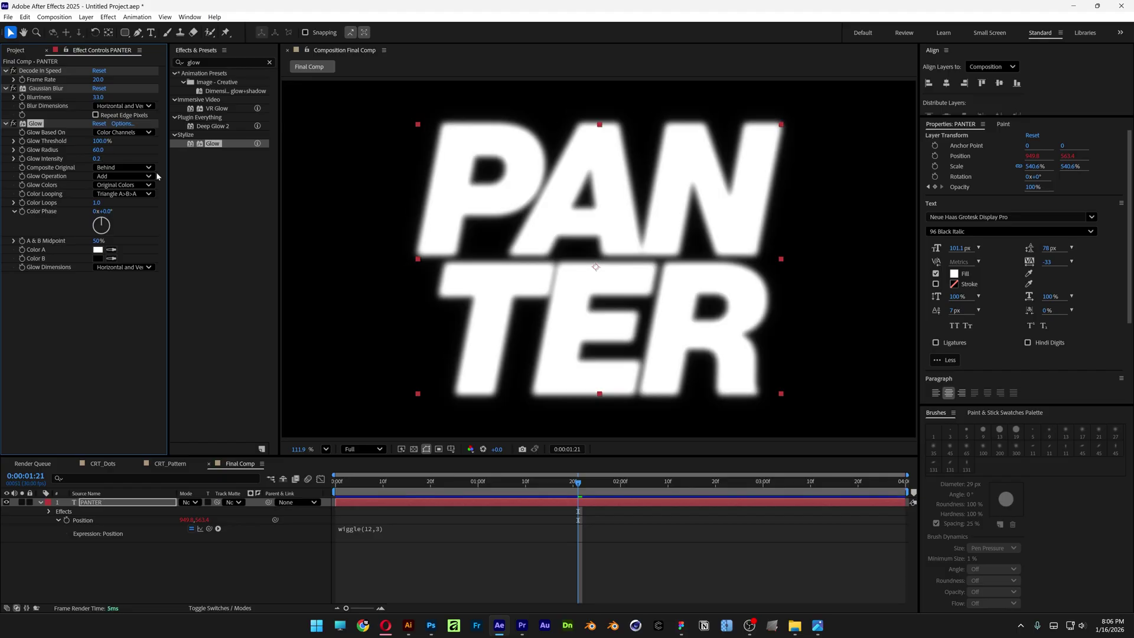
Find the Colorama effect and apply it to the PANTER layer.
click(218, 62)
text(color)
key(Caps_Lock)
text(AM)
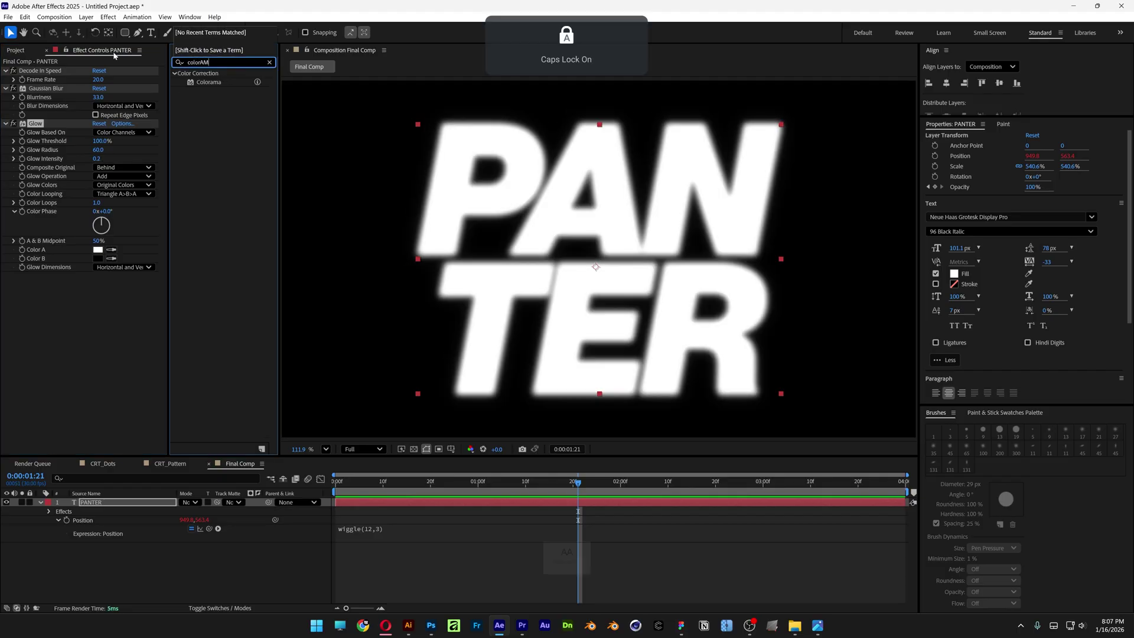
double_click(207, 82)
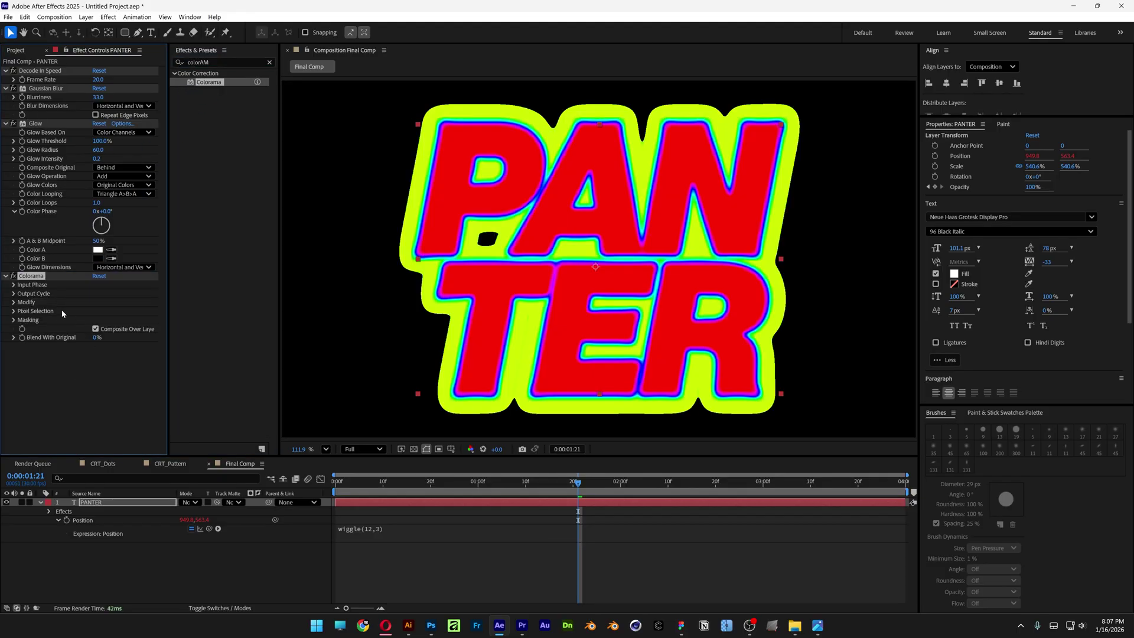
Set Colorama's Input Phase to get its phase from Alpha, and expand the Output Cycle settings.
click(13, 285)
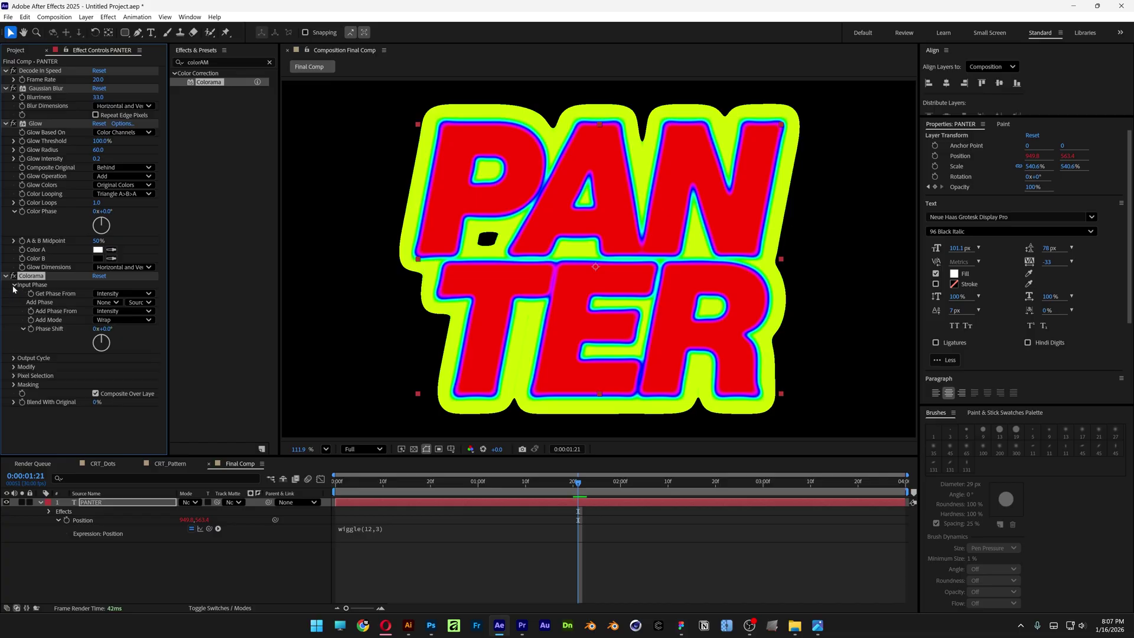
click(133, 294)
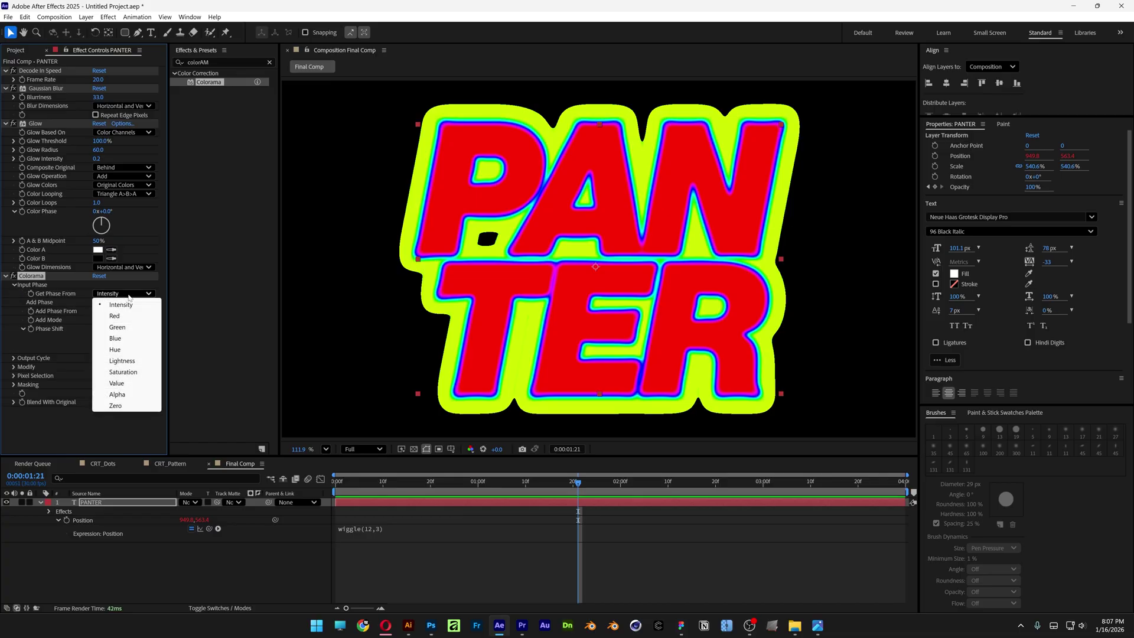
click(132, 395)
click(13, 358)
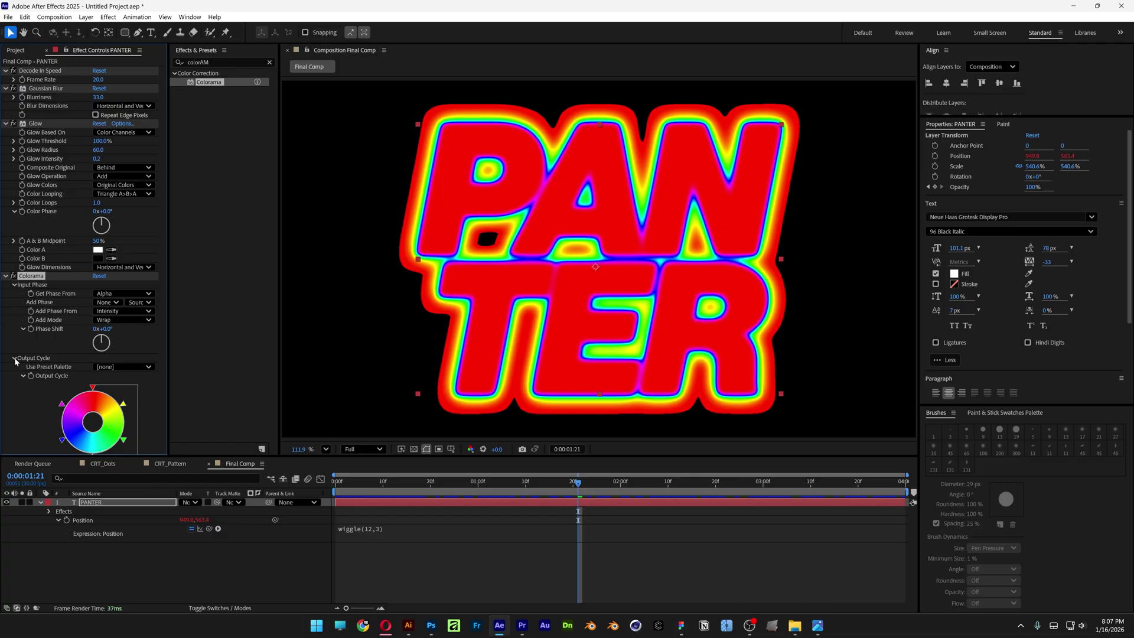
Change the red colour stop at the top of Colorama's Output Cycle wheel to black.
scroll(140, 313, down, 3)
double_click(92, 294)
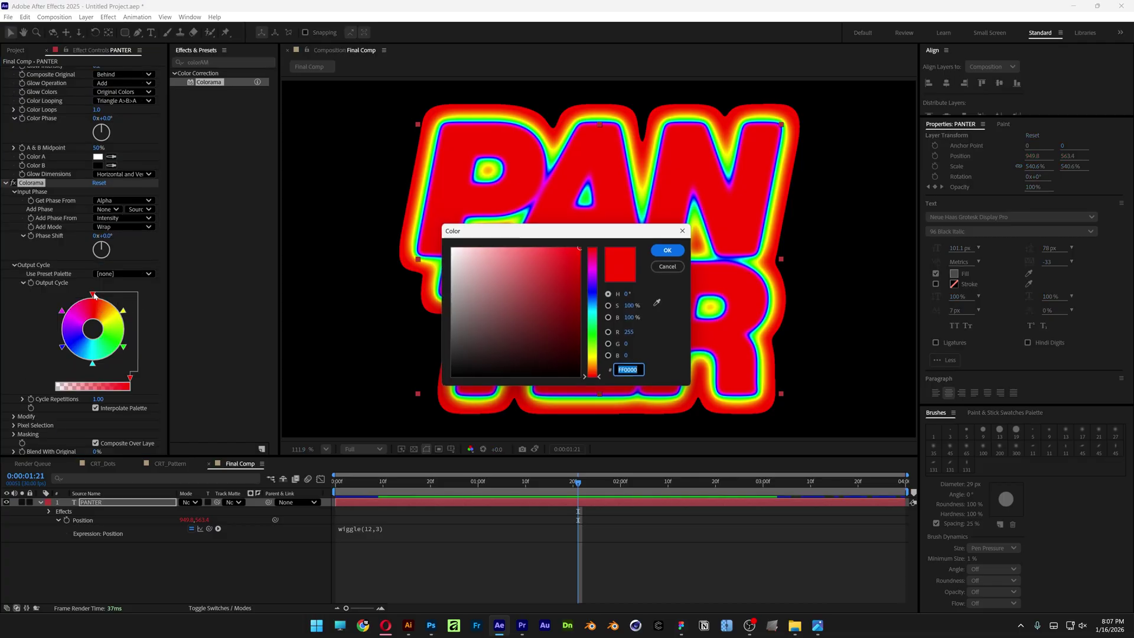
click(661, 250)
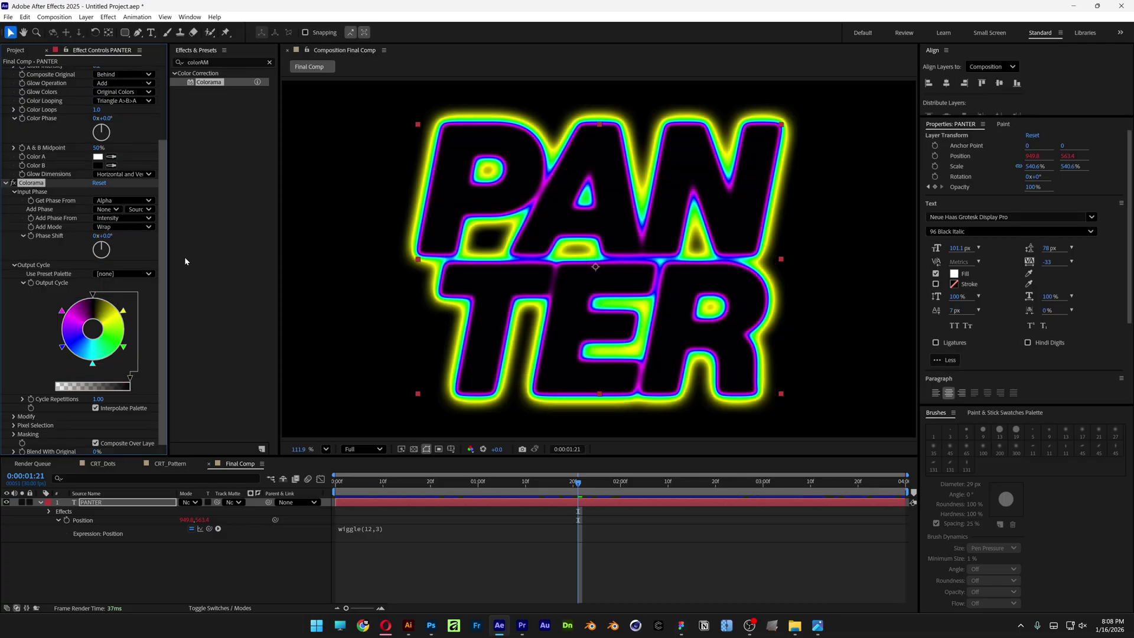
Change the magenta Output Cycle stop to white (FFFFFF) and move it to the top of the colour wheel.
double_click(63, 312)
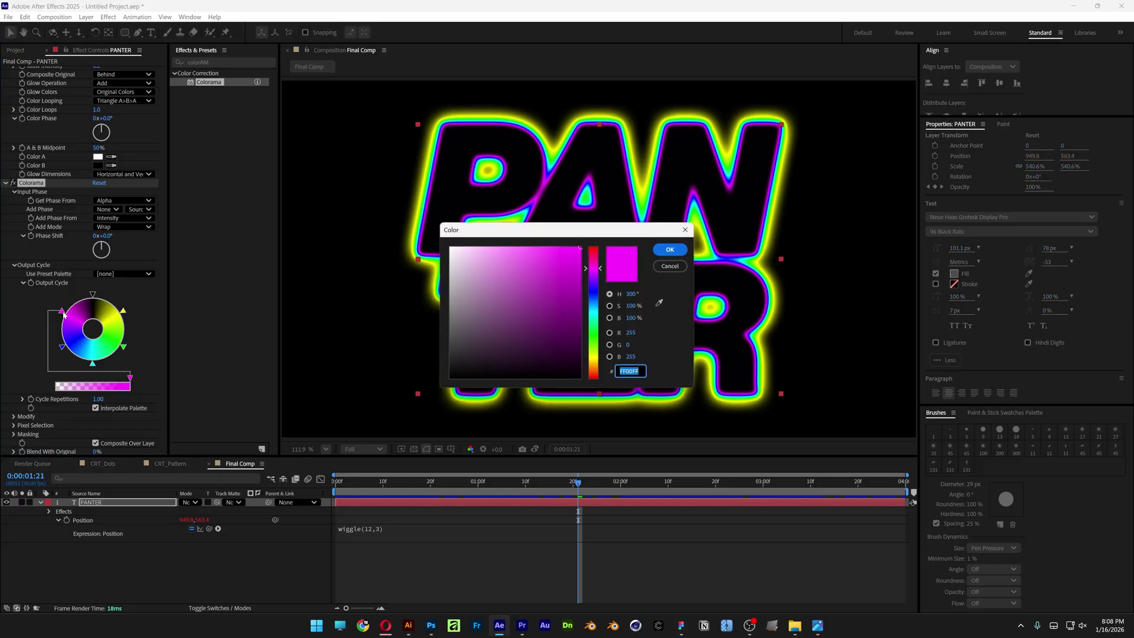
text(FFFFFF)
click(670, 249)
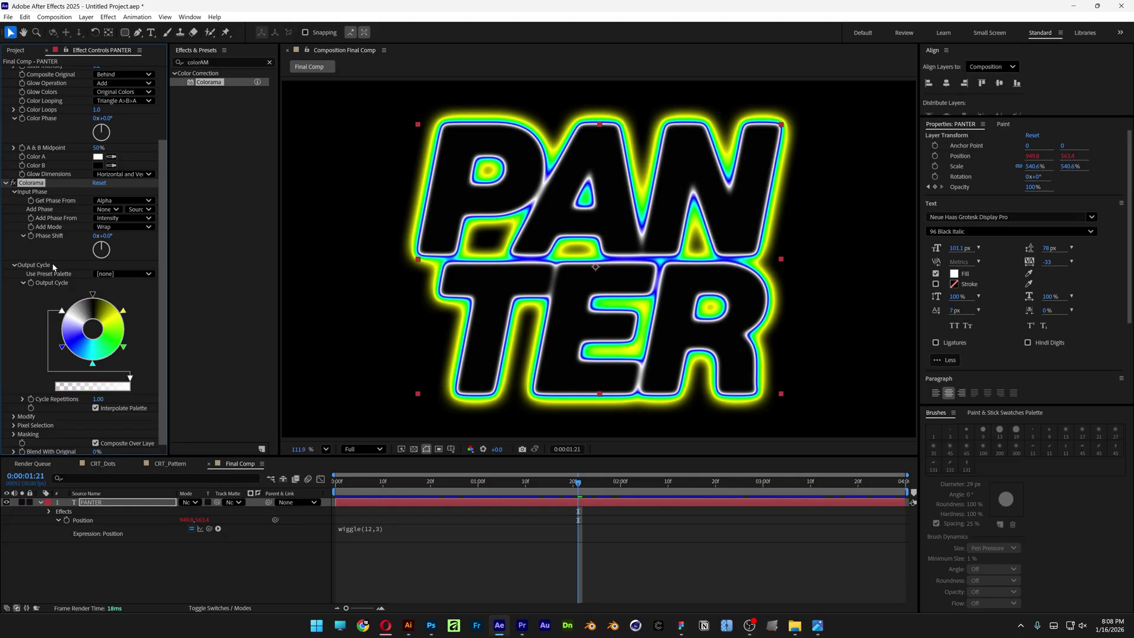
drag(64, 313, 84, 302)
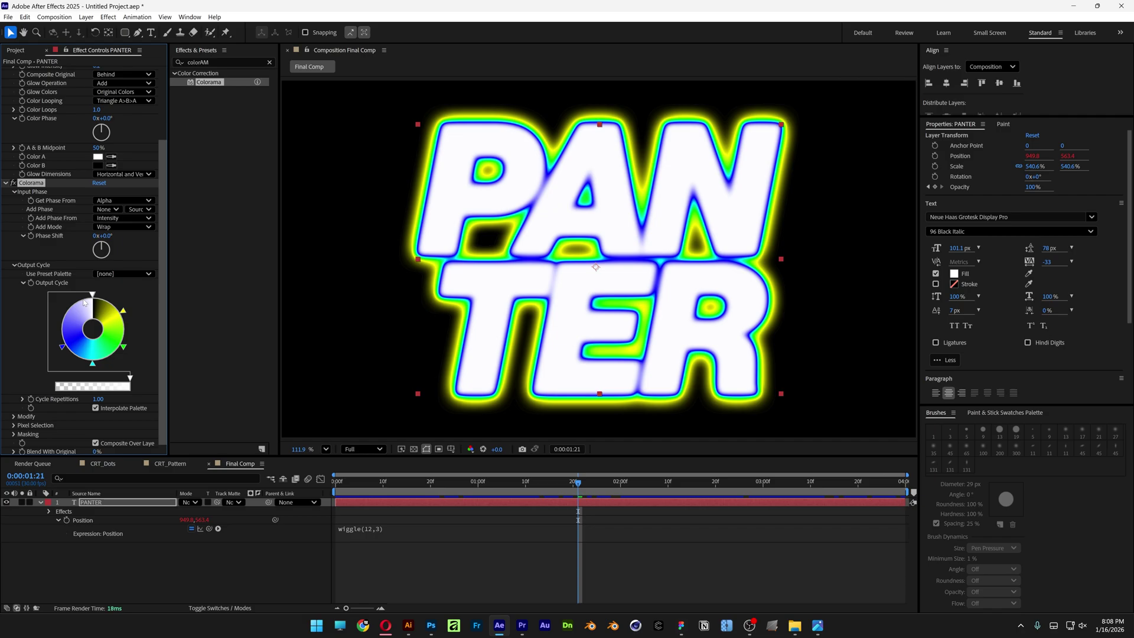
Recolour the yellow Output Cycle stop to blue, remove the green stop from the wheel, and briefly preview the animation.
click(124, 311)
double_click(125, 313)
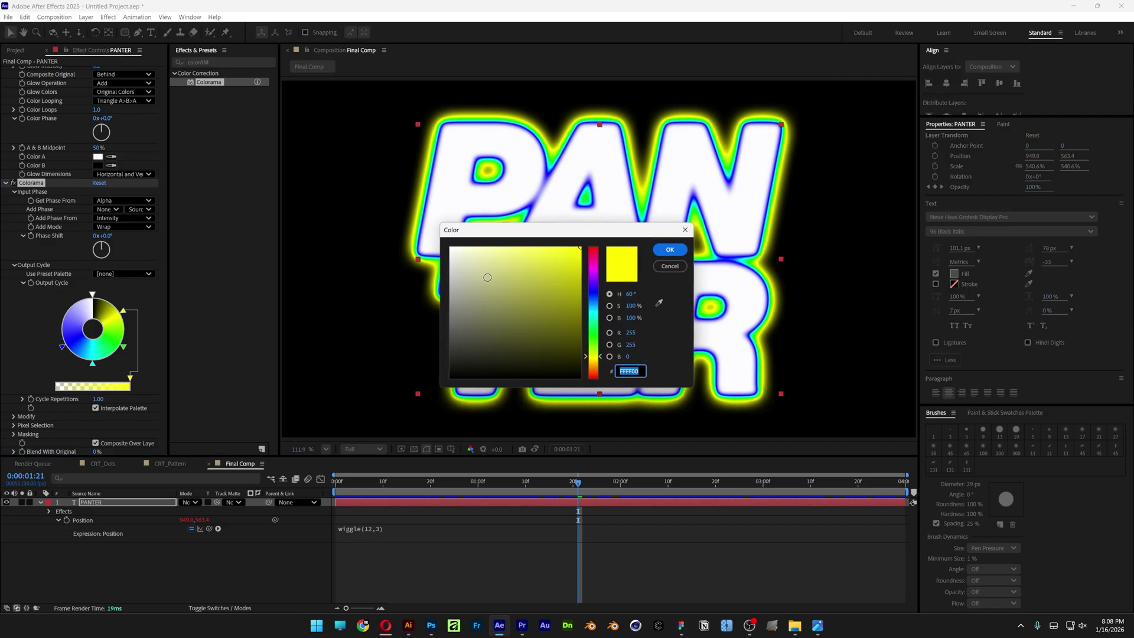
click(592, 294)
click(668, 249)
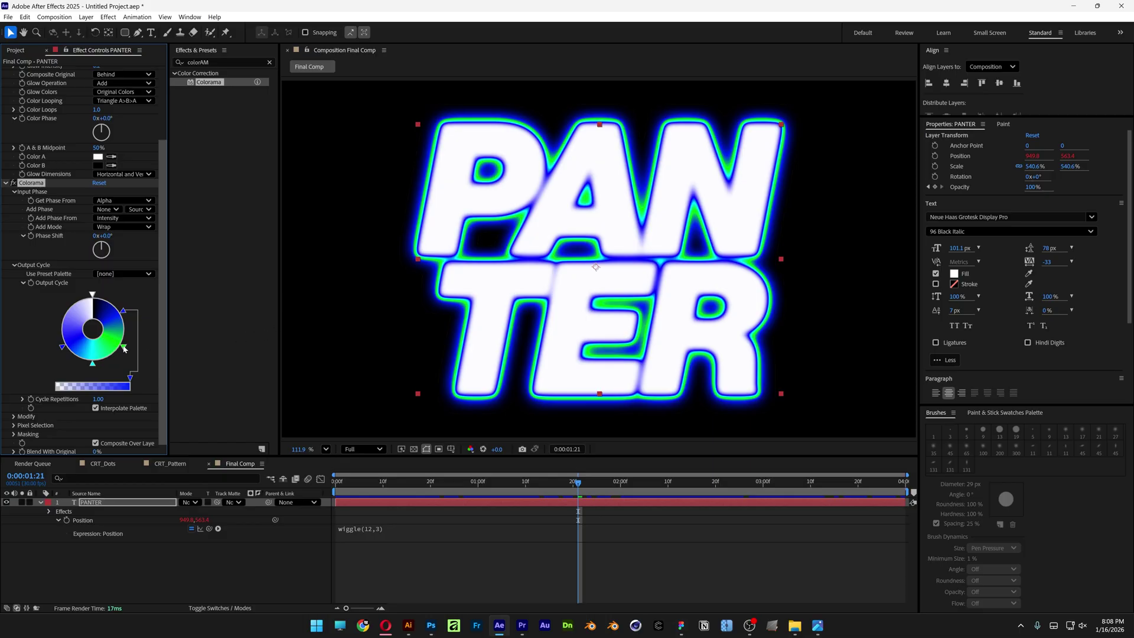
drag(124, 348, 157, 365)
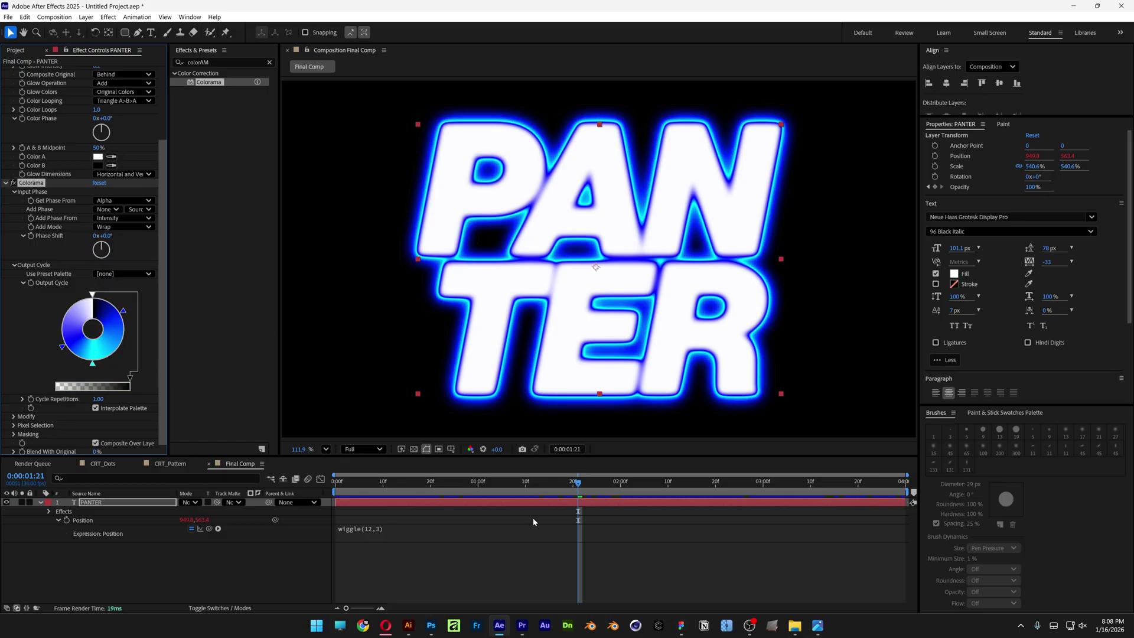
key(space)
key(space)
Duplicate the Glow effect on the PANTER layer and place the copy below Colorama.
scroll(99, 373, up, 1)
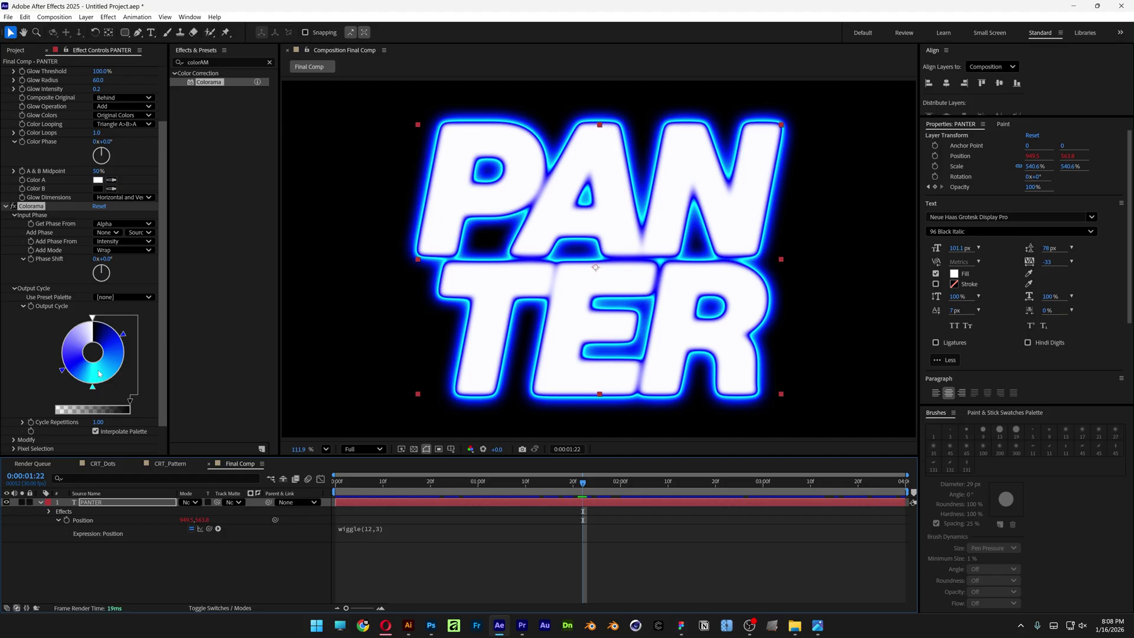
scroll(99, 374, up, 2)
click(36, 125)
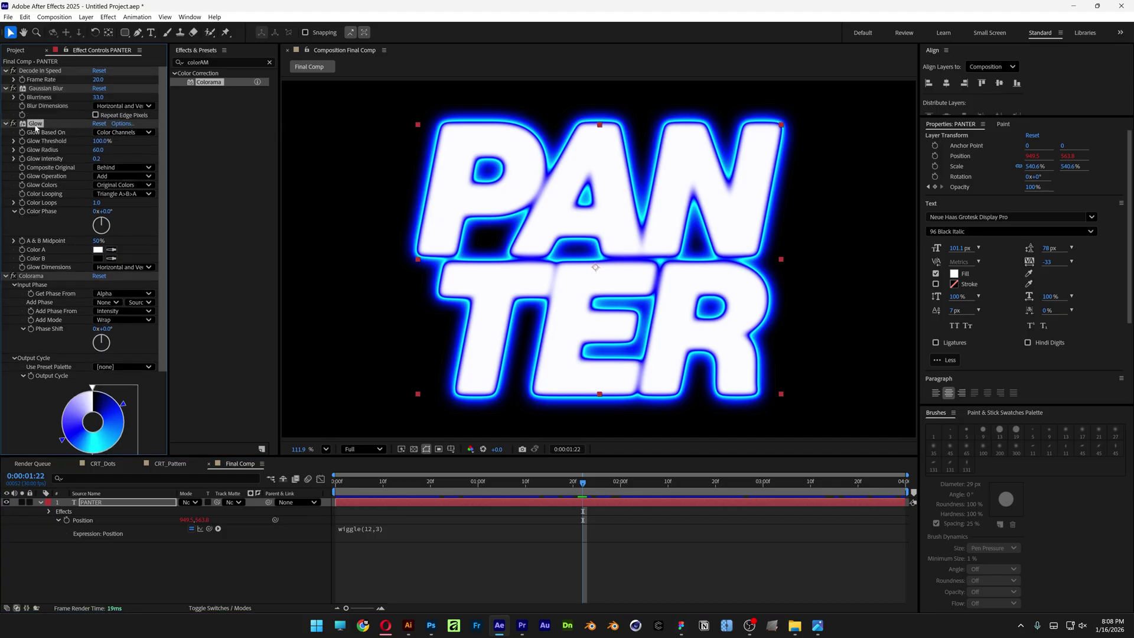
key(ctrl+d)
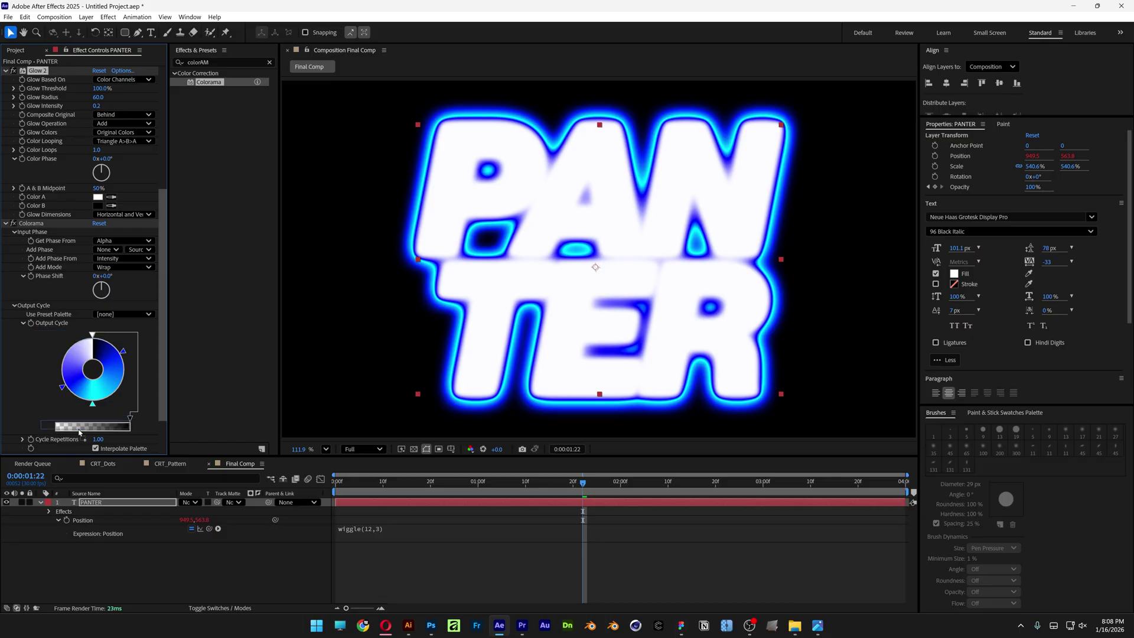
scroll(80, 449, down, 1)
drag(80, 452, 82, 452)
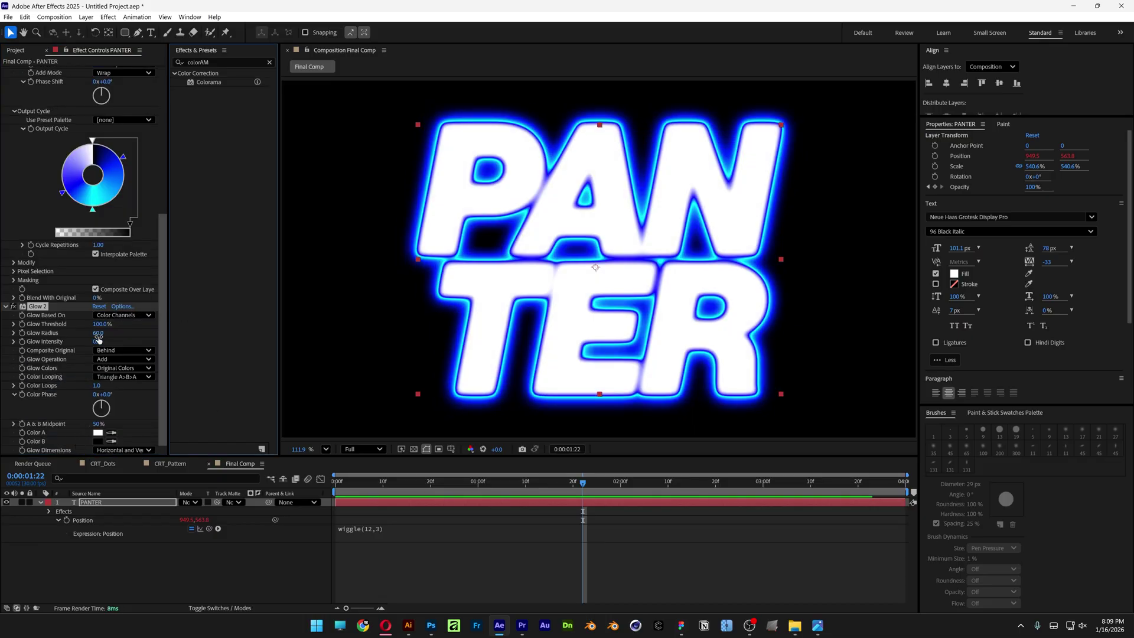
Set the duplicated Glow's Radius to 1000 and its Intensity to 0.8.
click(108, 334)
text(1)
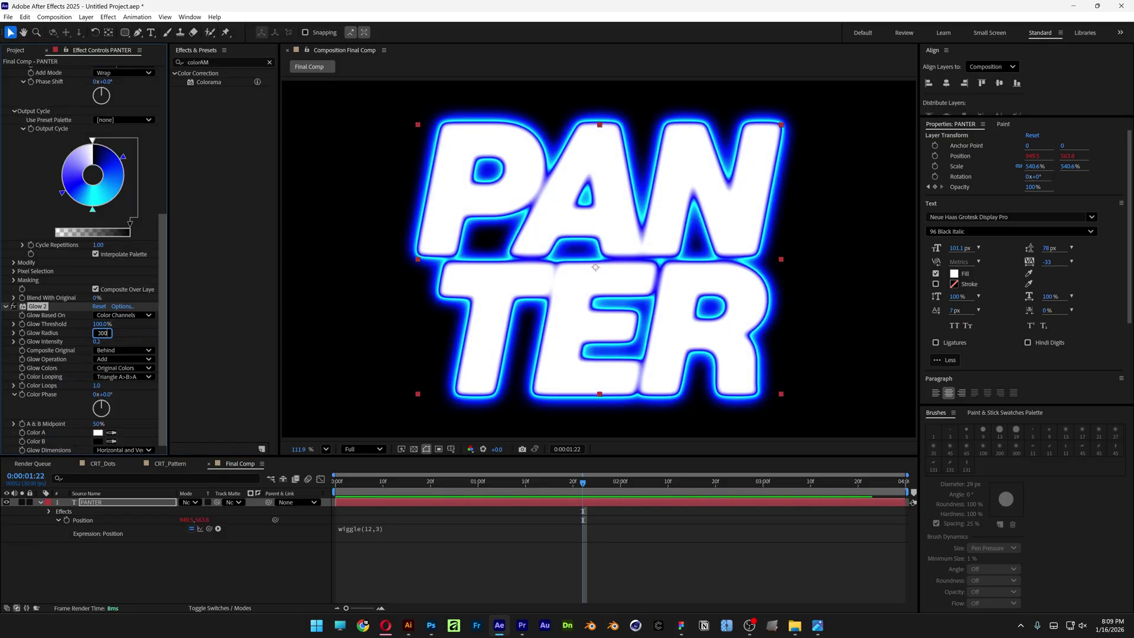
text(000)
key(Return)
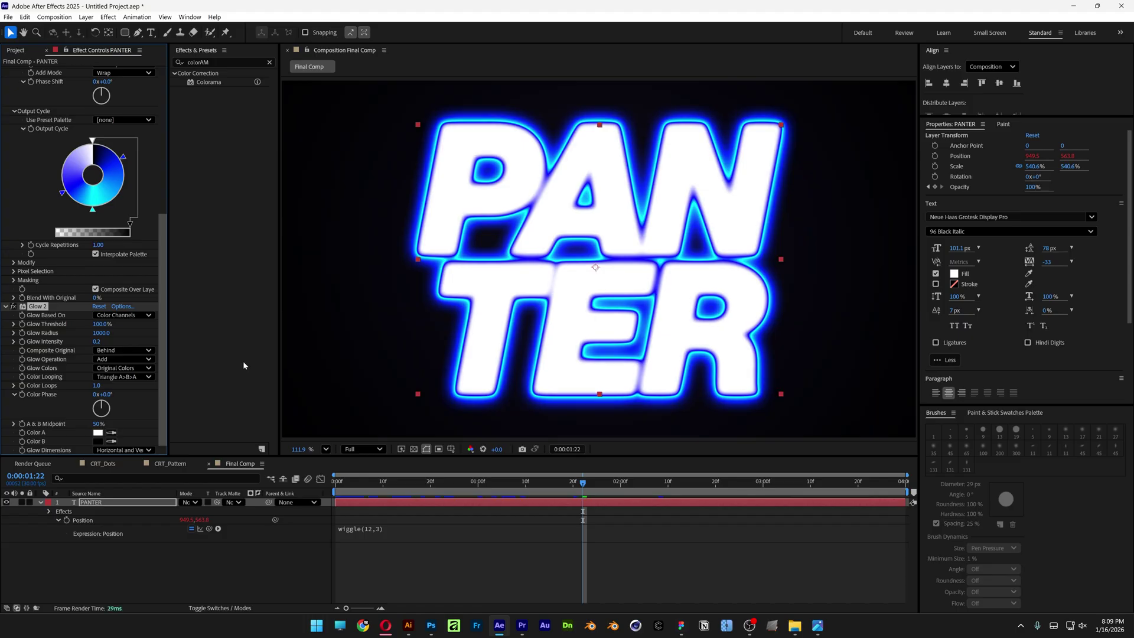
click(98, 341)
key(BackSpace)
text(.8)
key(Return)
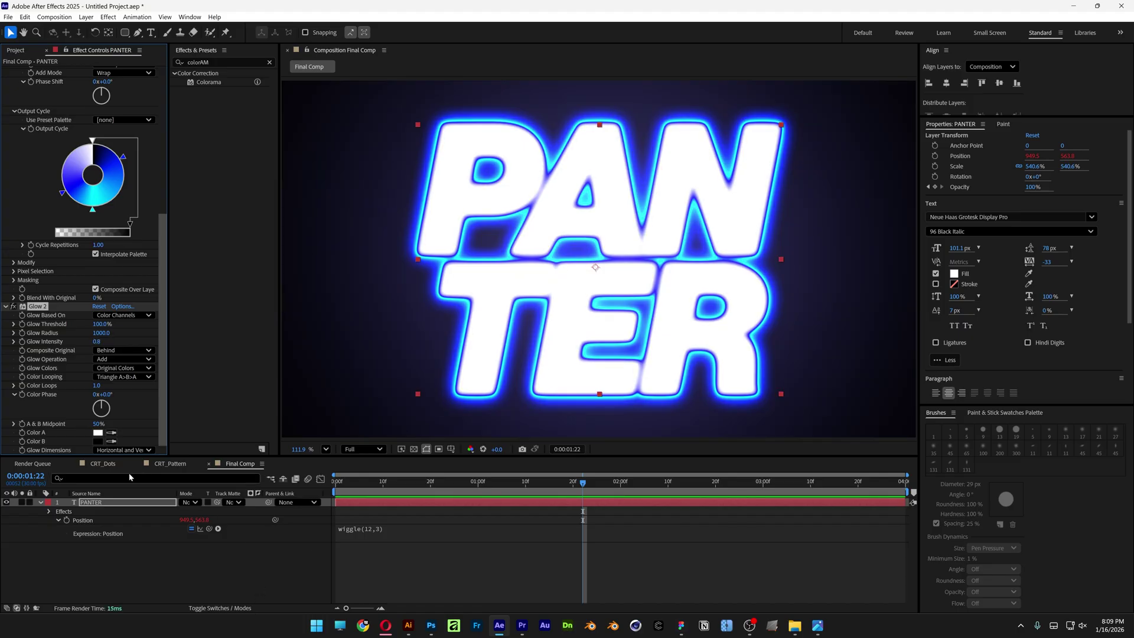
Pre-compose the PANTER layer into a new composition named TXT, moving all attributes into it.
right_click(95, 506)
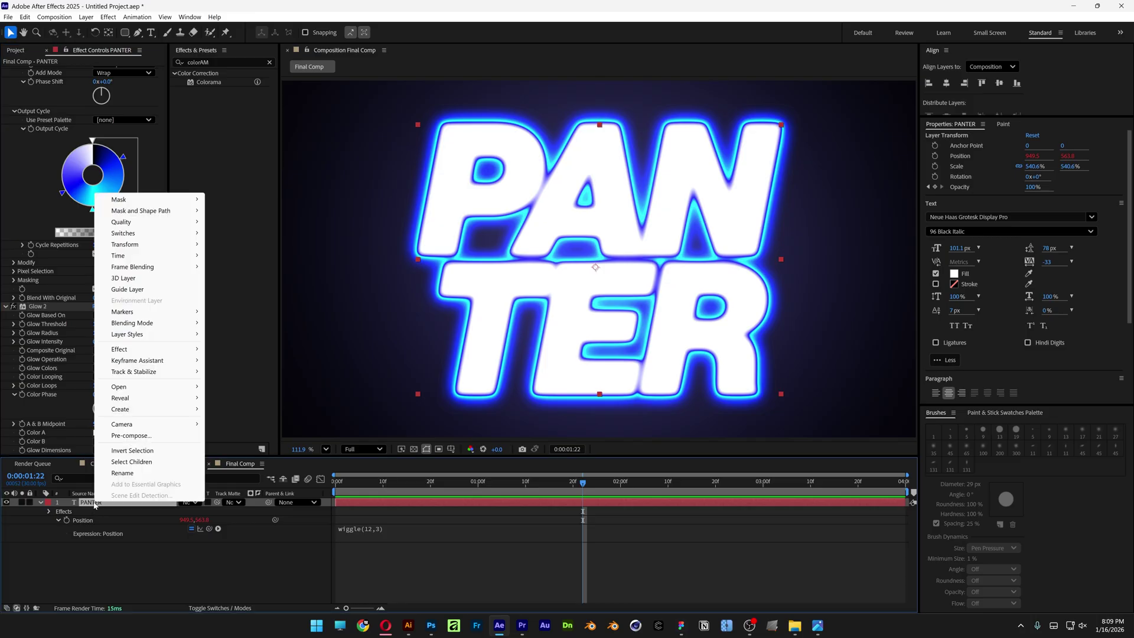
click(132, 435)
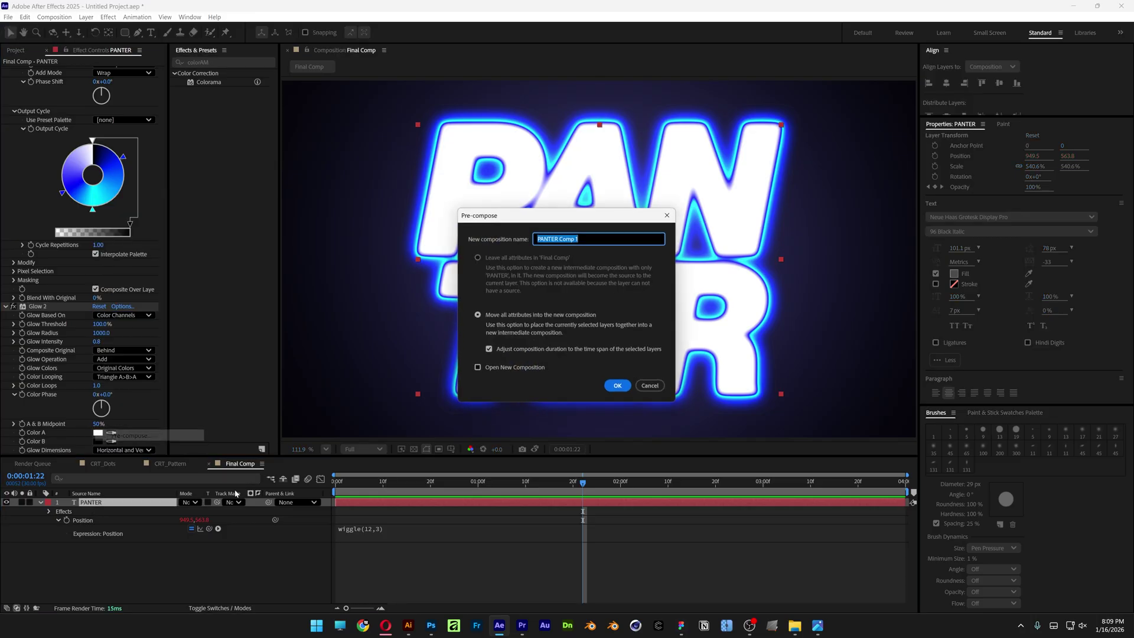
text(TXT)
key(Return)
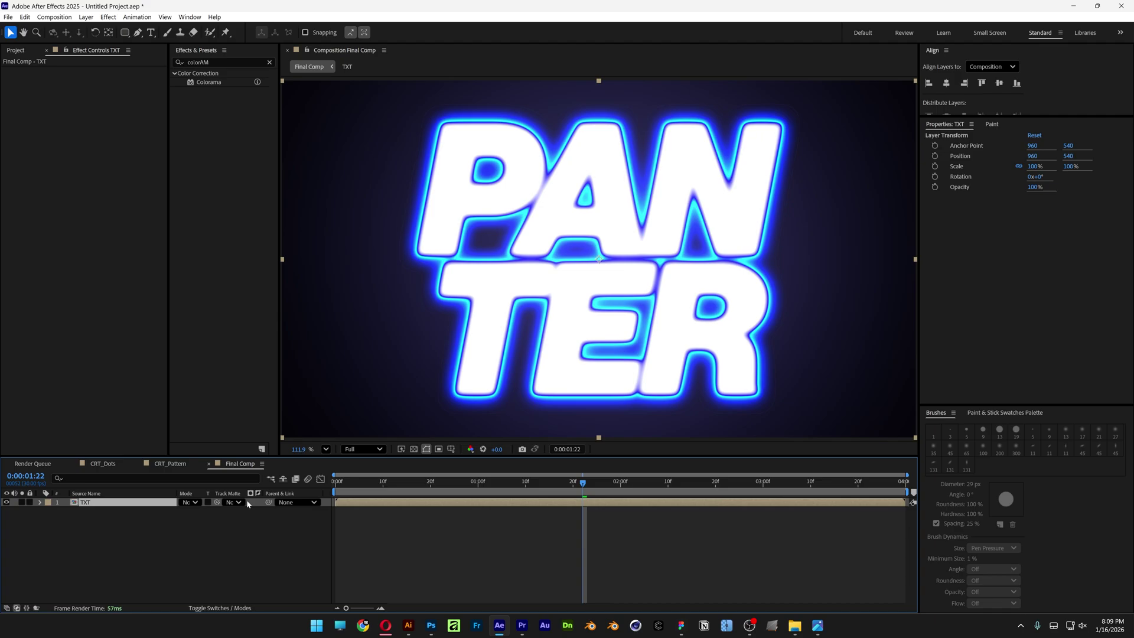
Find the Shift Channels effect and apply it to the TXT layer.
double_click(201, 62)
text(shift channe)
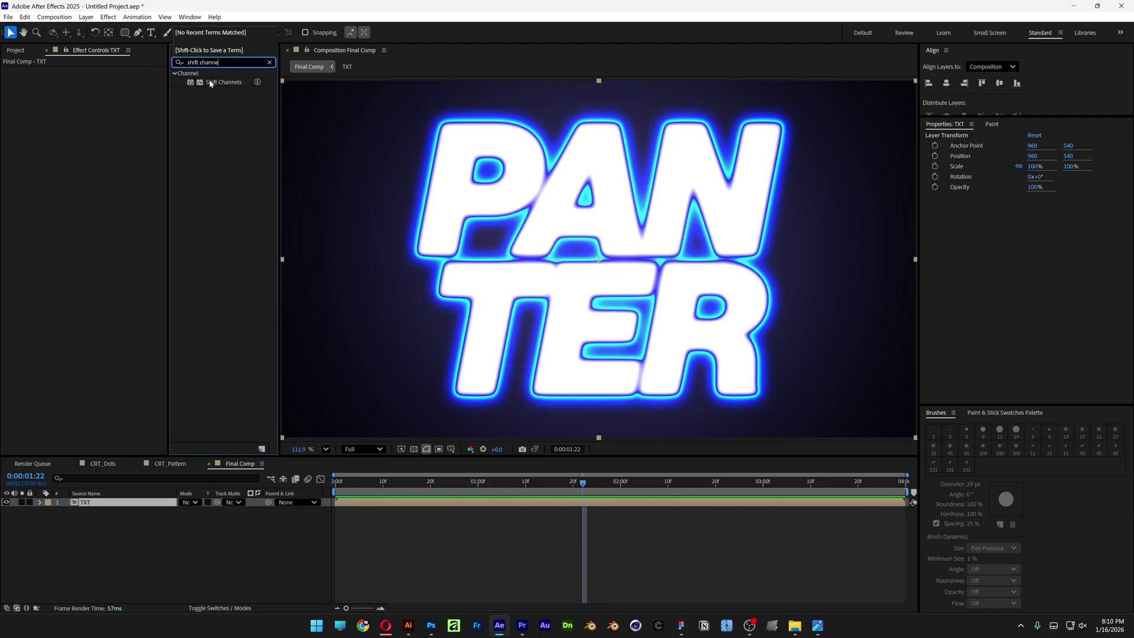
double_click(216, 82)
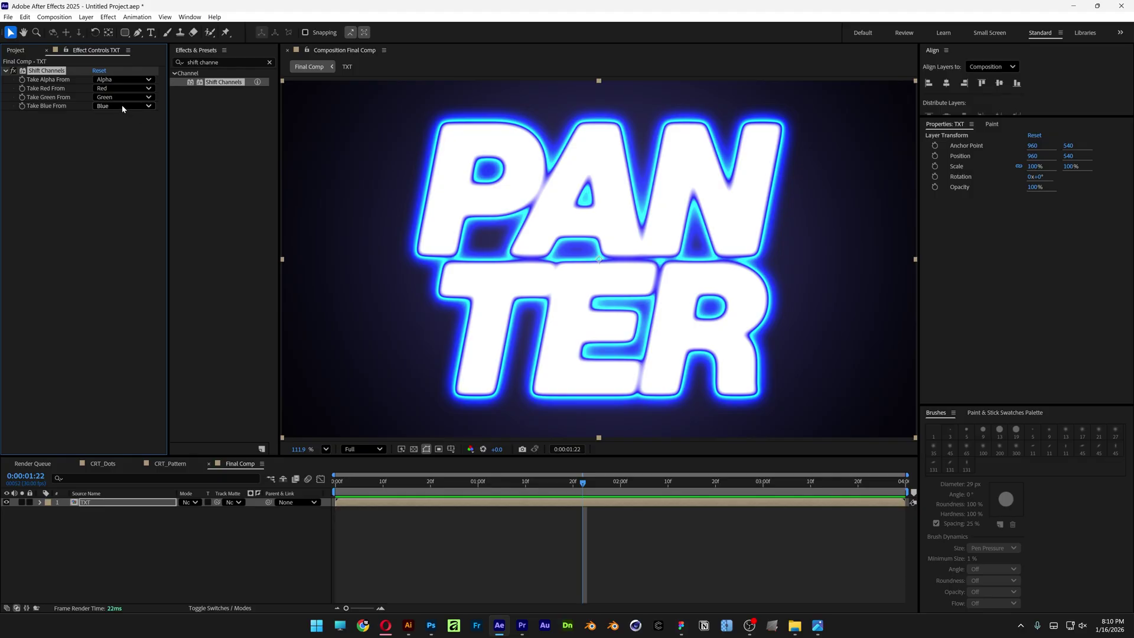
Set both Take Blue From and Take Green From to Full Off in Shift Channels, keeping only the red channel.
click(122, 106)
click(121, 218)
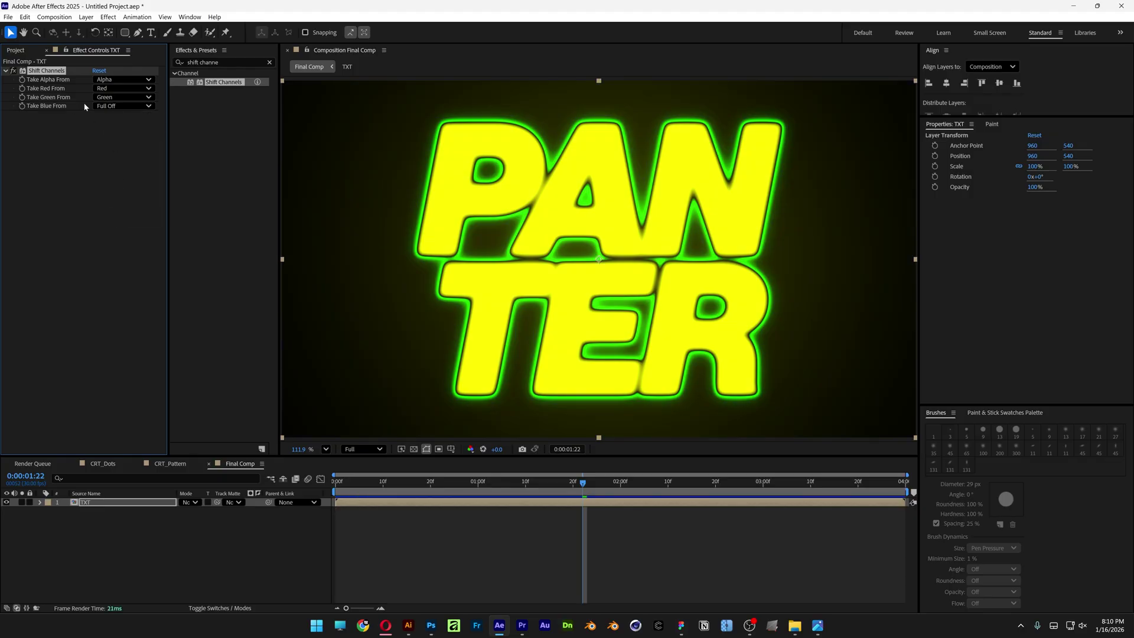
click(113, 97)
click(139, 212)
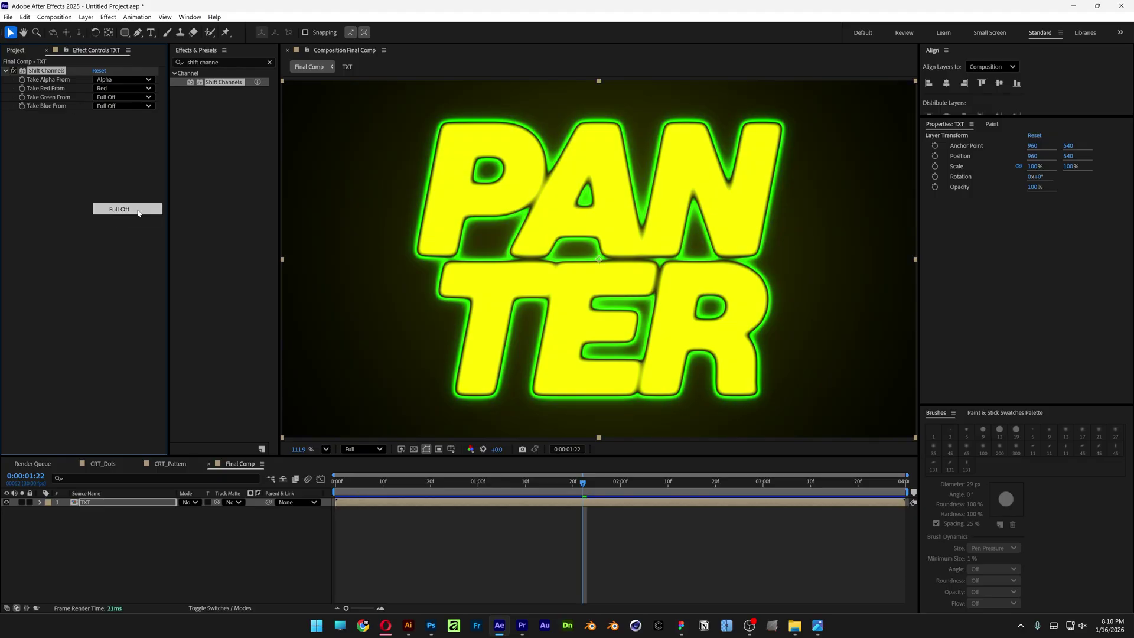
Find the Set Matte effect and add it to the TXT layer below Shift Channels.
click(224, 62)
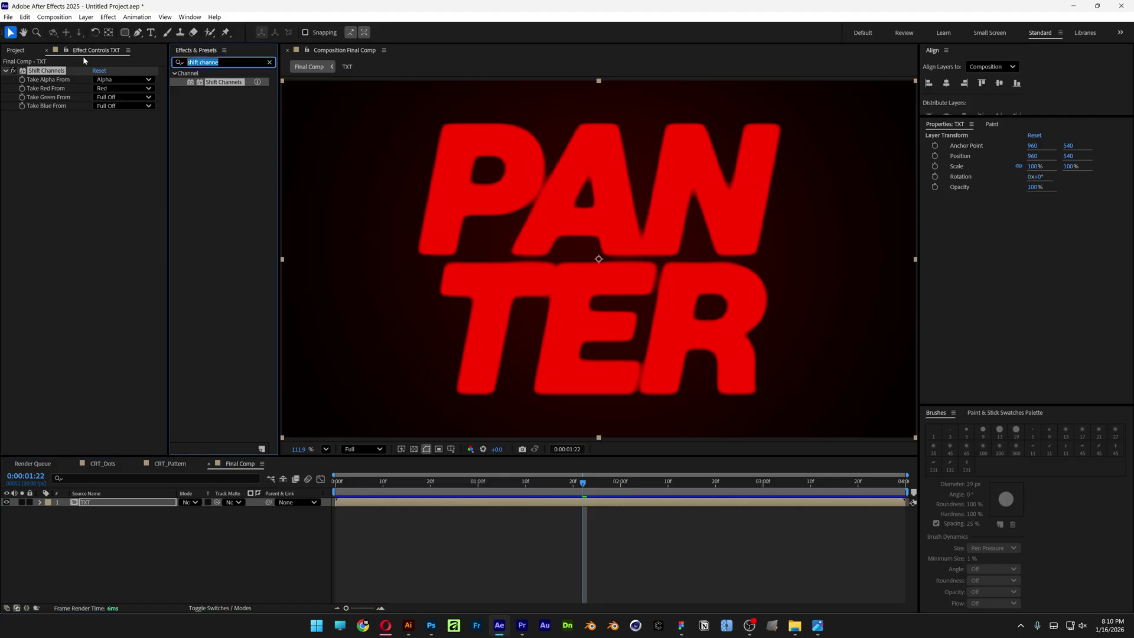
text(set matte)
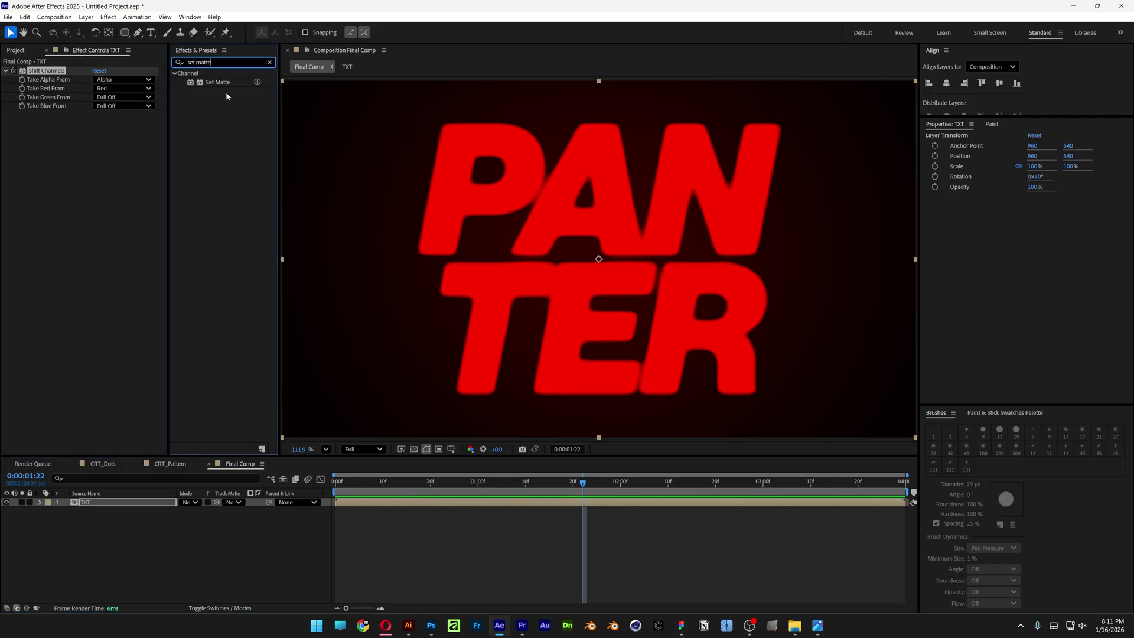
drag(218, 82, 104, 192)
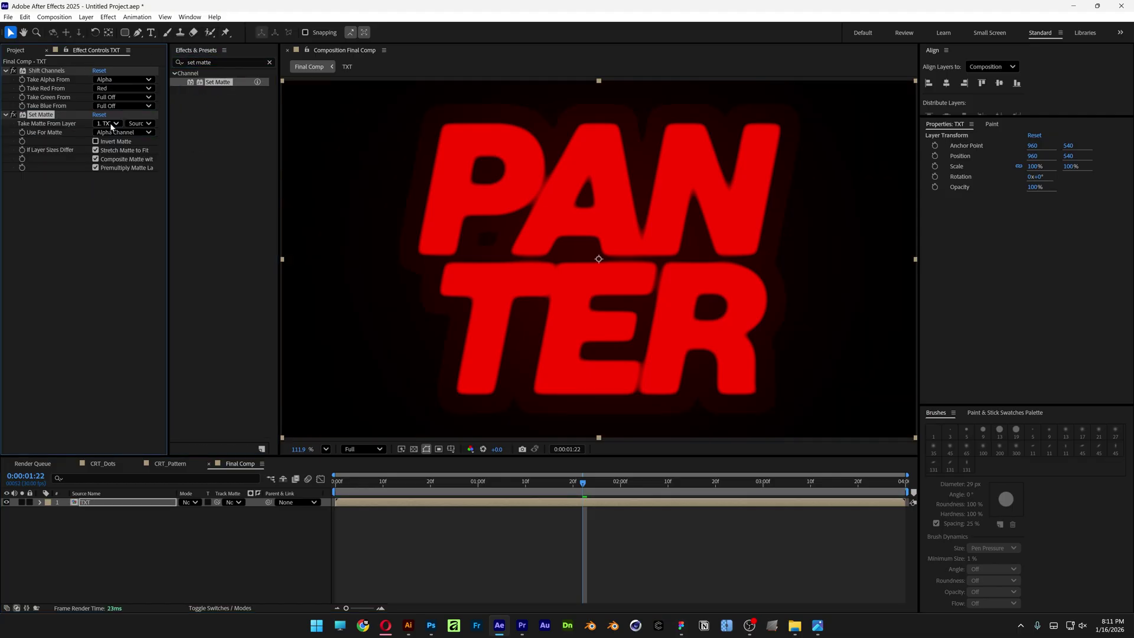
Add the CRT_Pattern composition above the TXT layer in Final Comp and hide it.
click(21, 52)
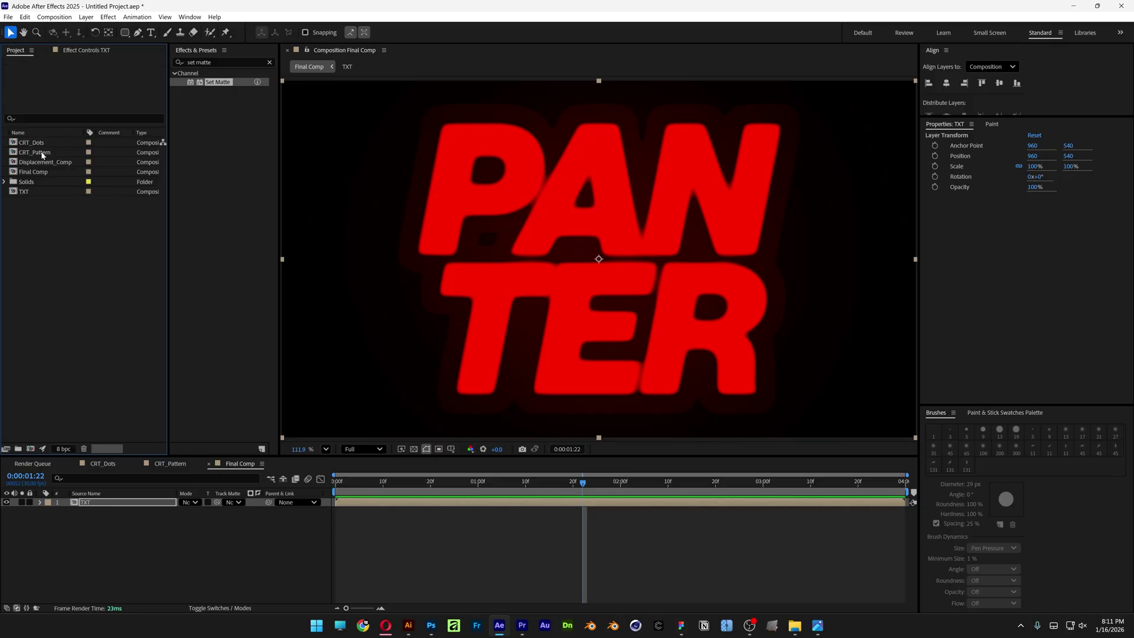
drag(42, 155, 130, 502)
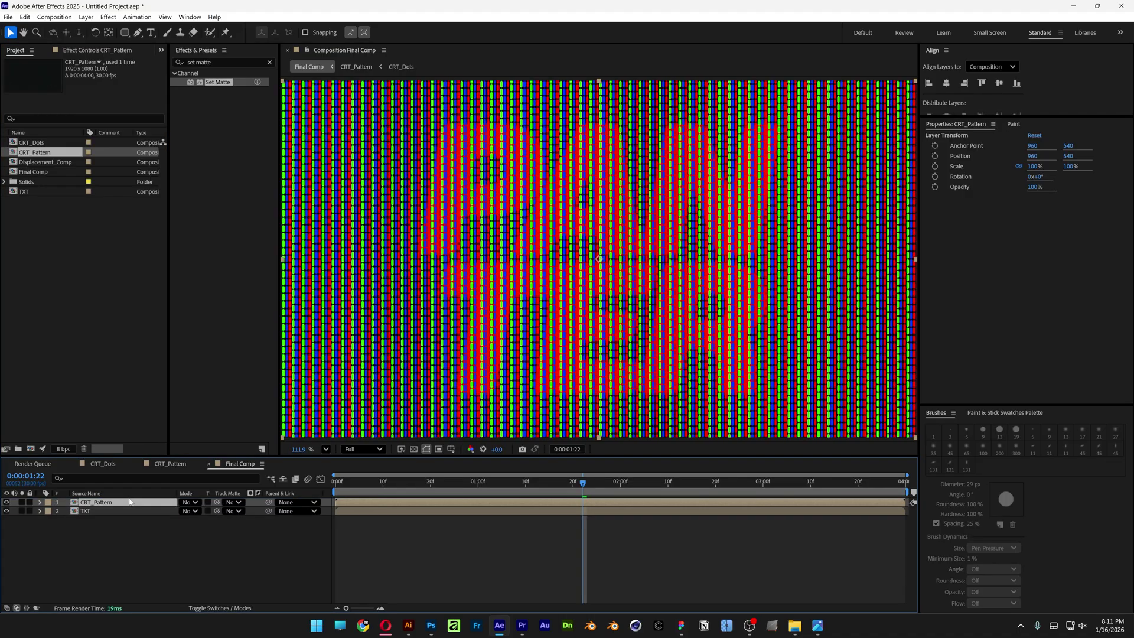
click(6, 502)
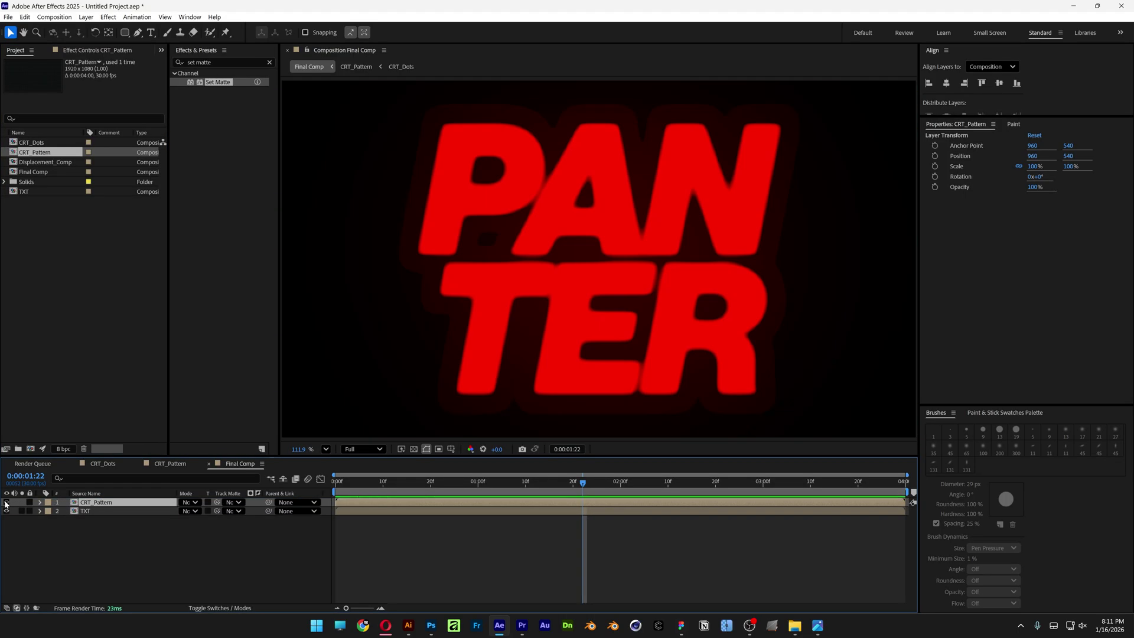
Set the TXT layer's Set Matte effect to take its matte from CRT_Pattern, using the Red Channel.
click(92, 511)
click(86, 50)
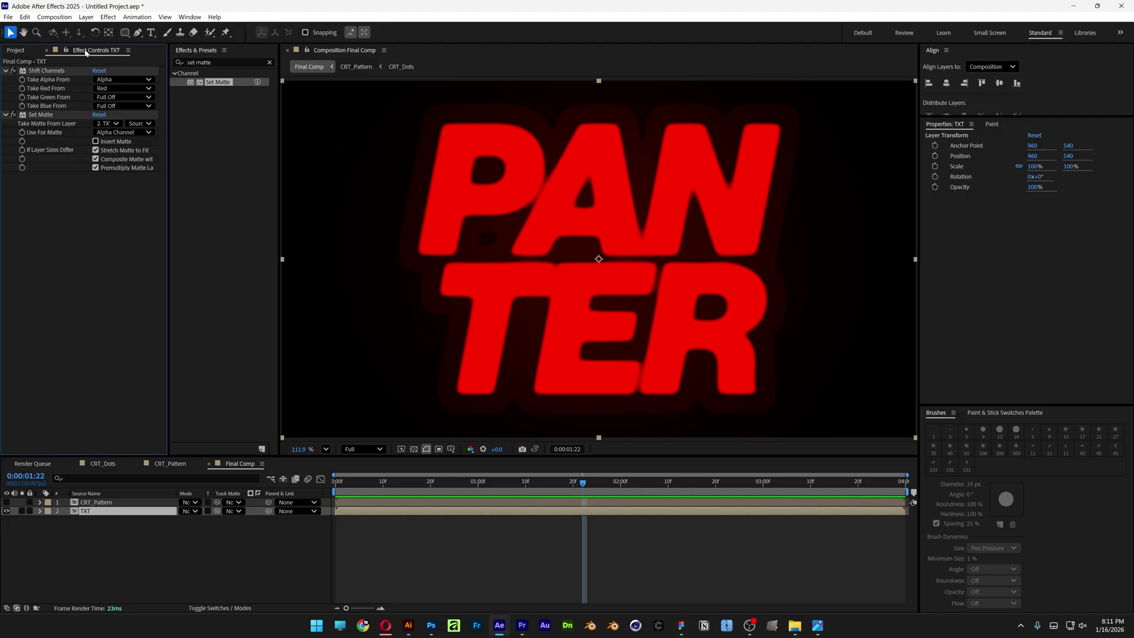
click(107, 123)
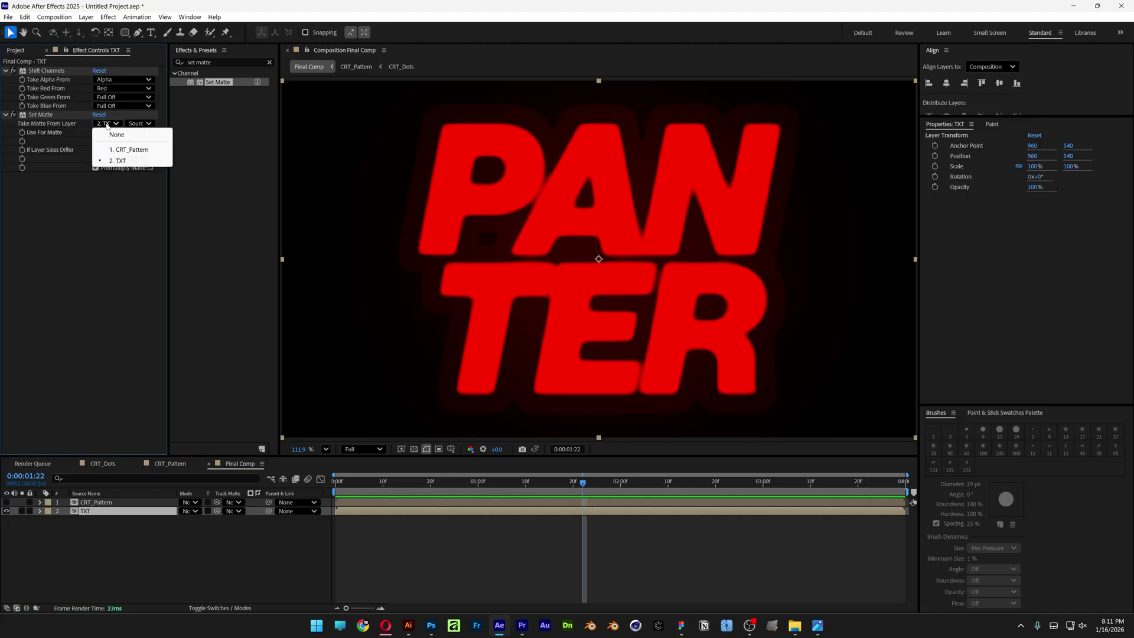
click(132, 150)
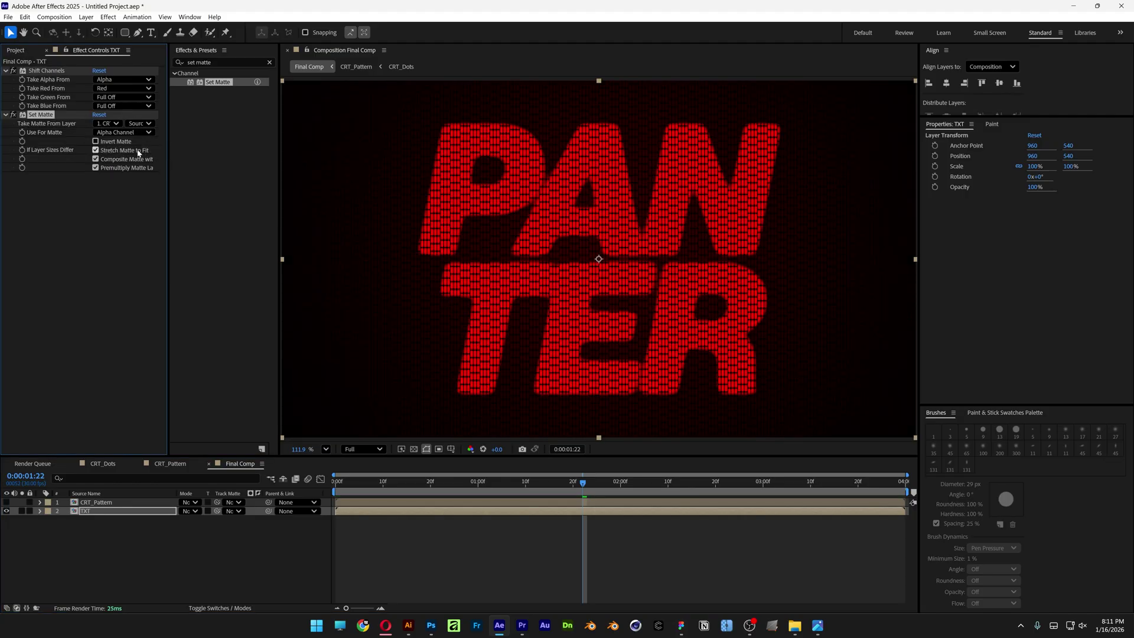
click(120, 134)
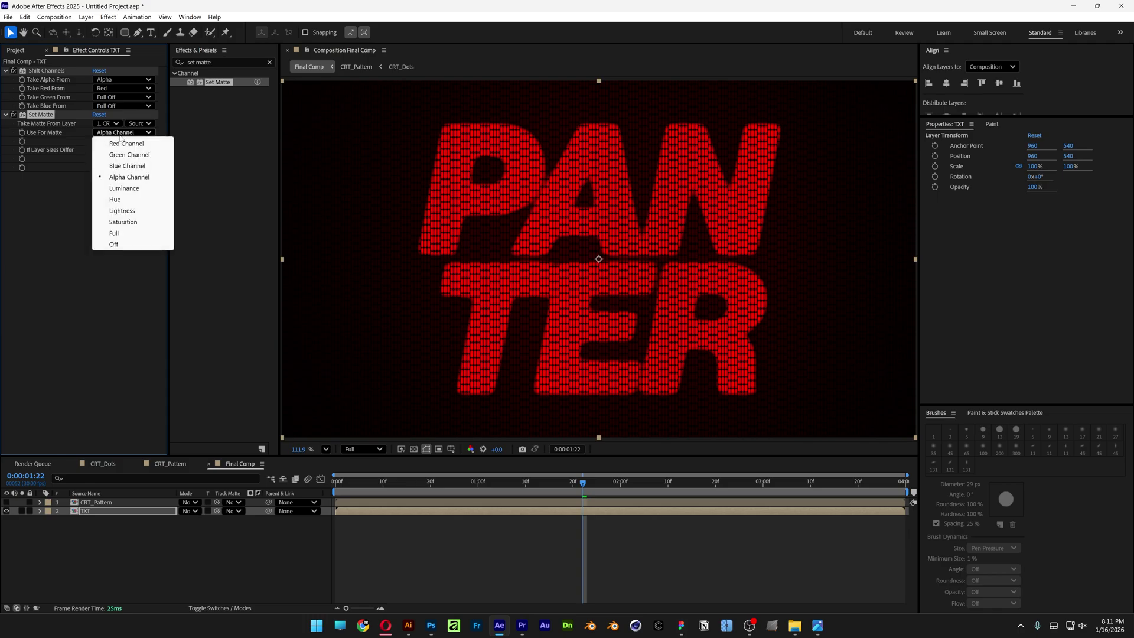
click(127, 143)
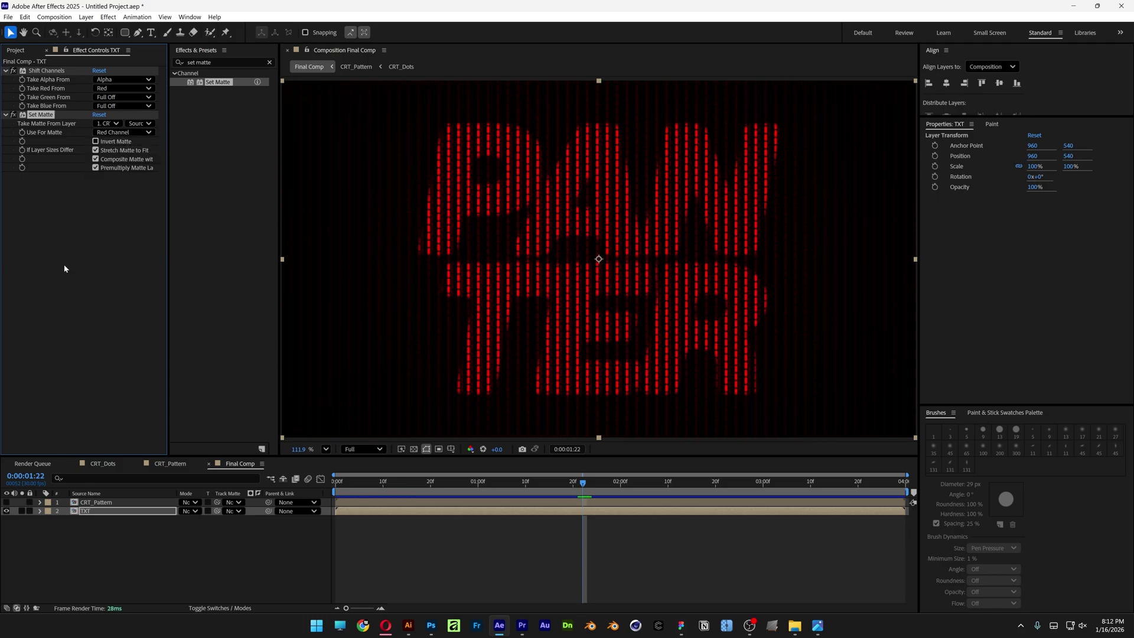
Duplicate the TXT layer with its red-channel effects.
click(100, 512)
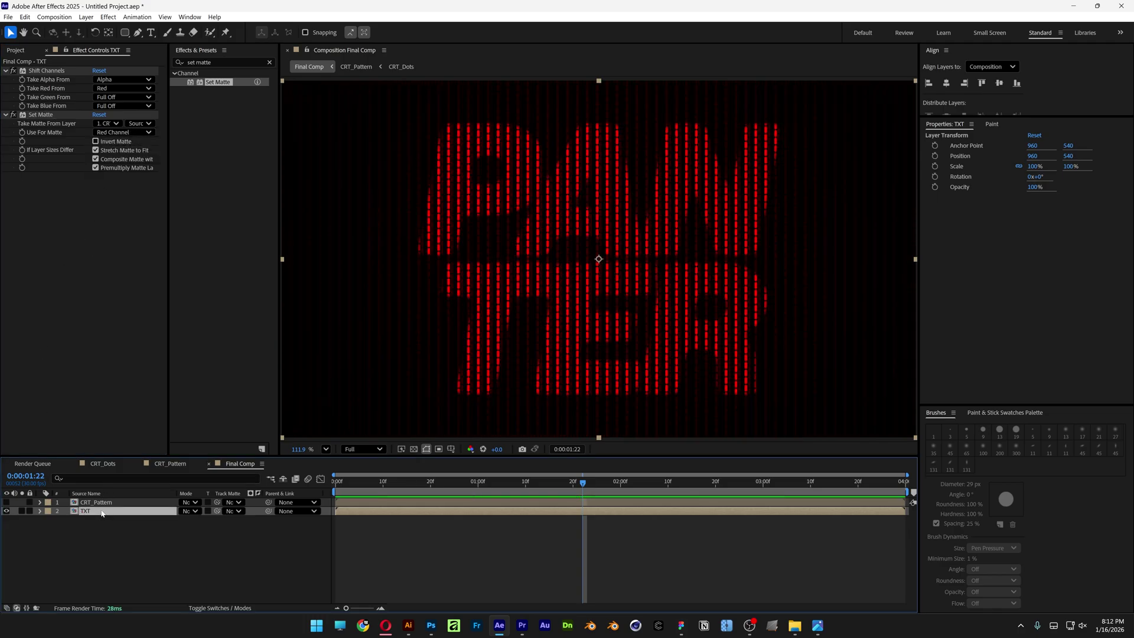
key(ctrl+d)
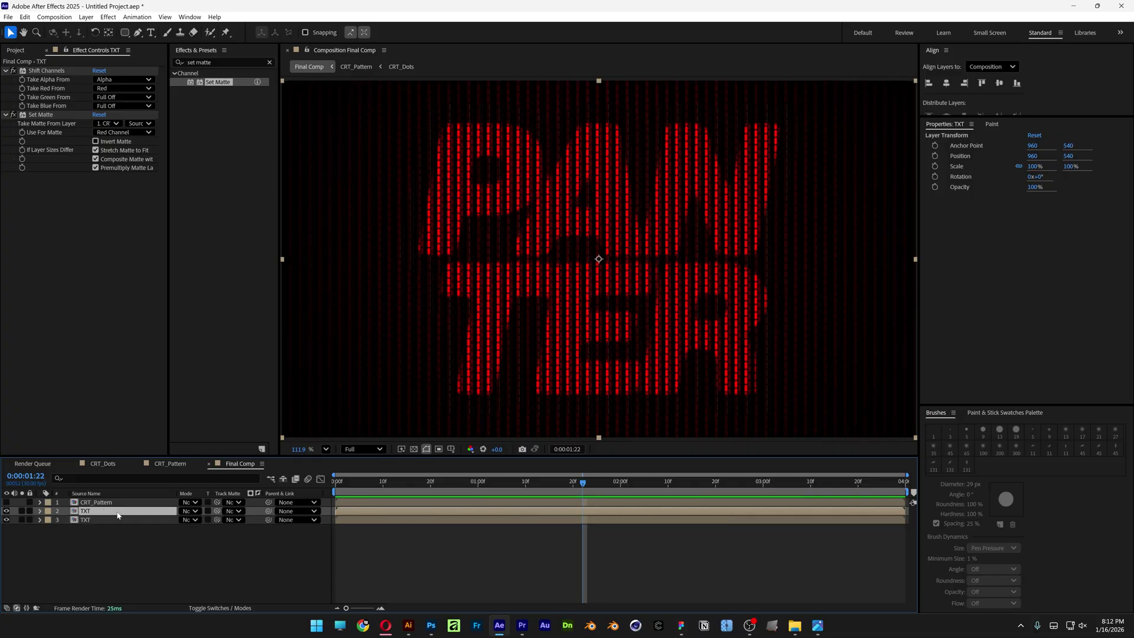
Switch the duplicated TXT layer to green: Set Matte uses the Green Channel, Shift Channels takes red from Full Off and green from Green.
click(121, 132)
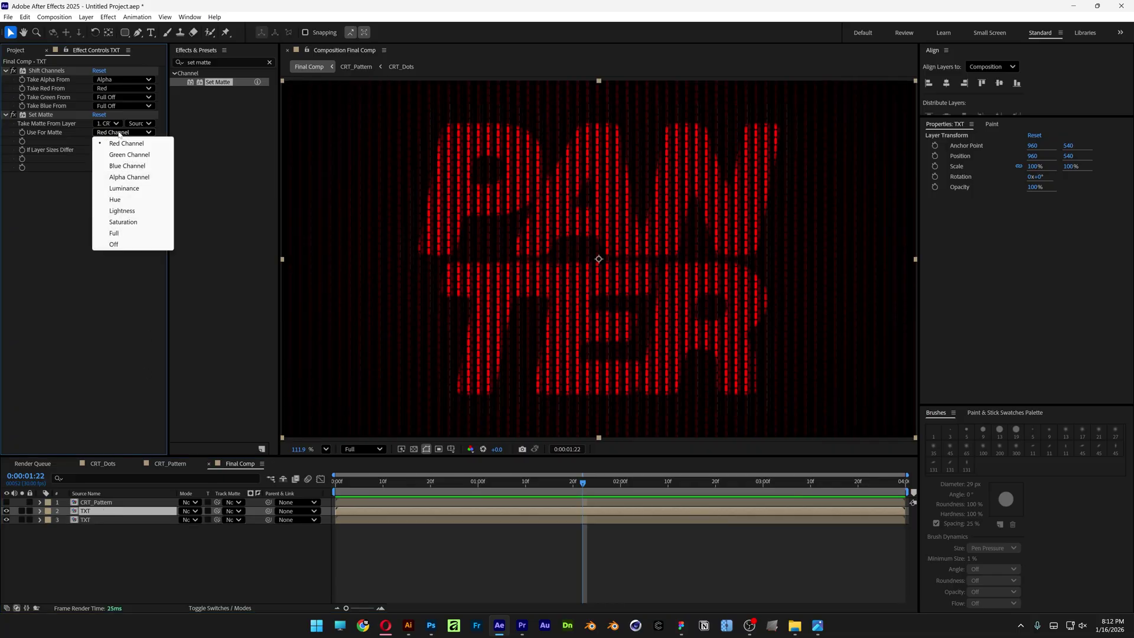
click(140, 155)
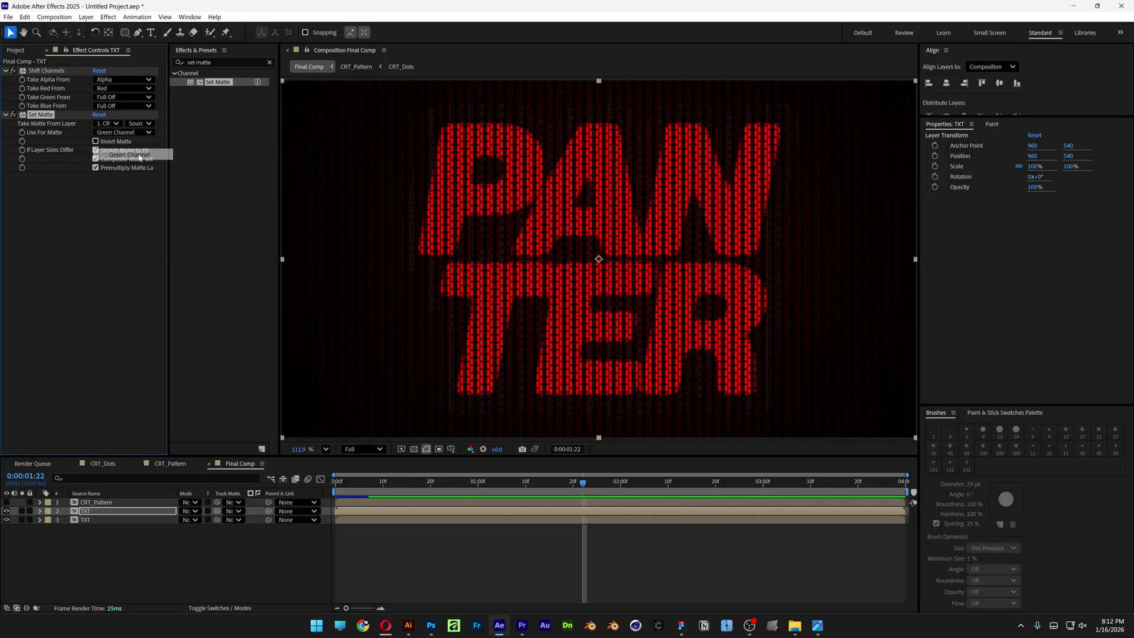
click(114, 89)
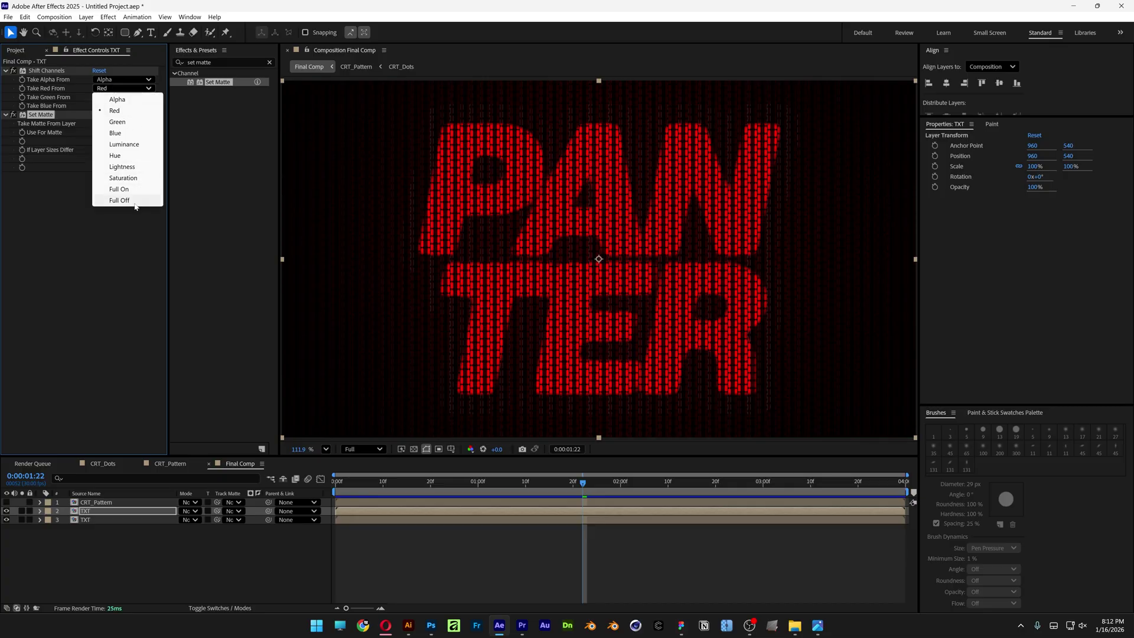
click(134, 200)
click(109, 98)
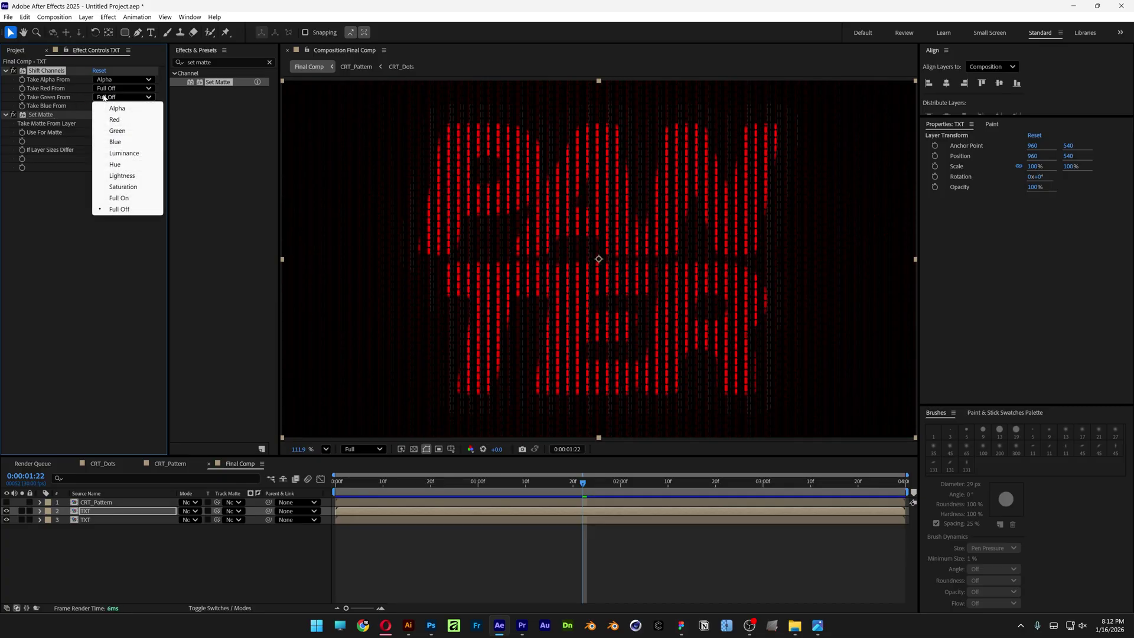
click(117, 130)
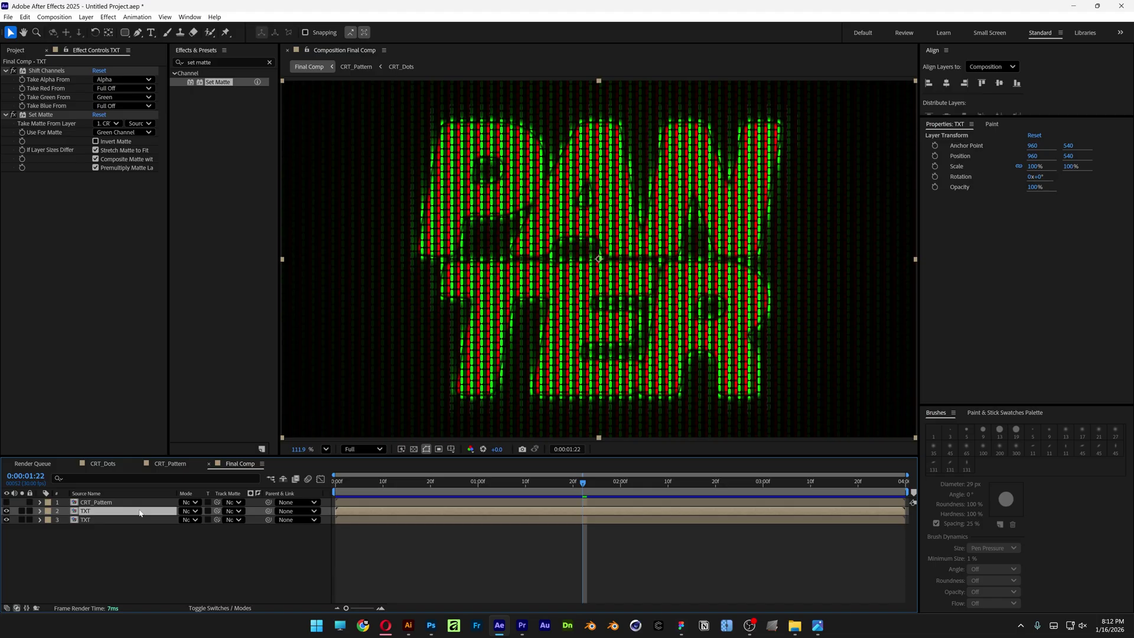
Duplicate the green TXT layer and switch the copy to blue: Set Matte uses the Blue Channel, Shift Channels has green Full Off and blue from Blue.
key(ctrl+d)
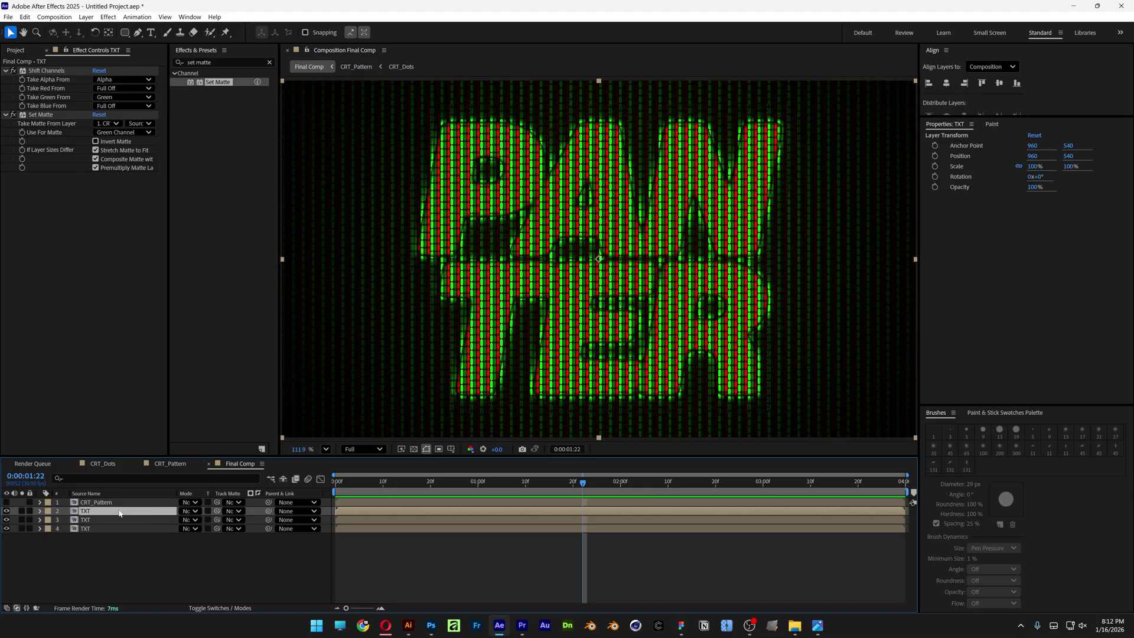
click(127, 132)
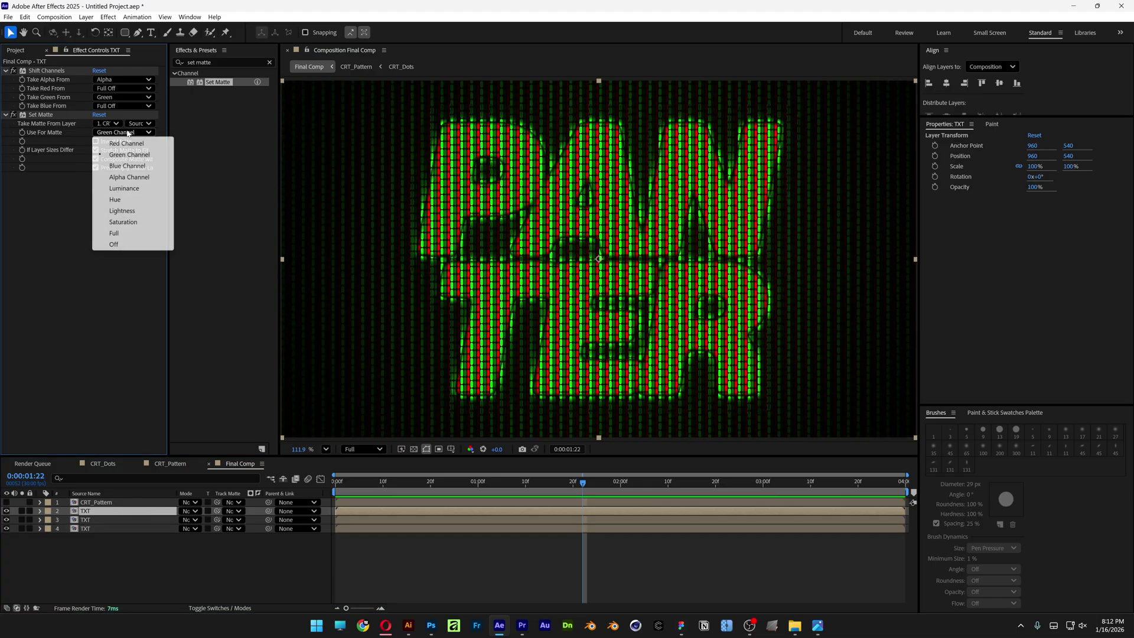
click(141, 168)
click(122, 97)
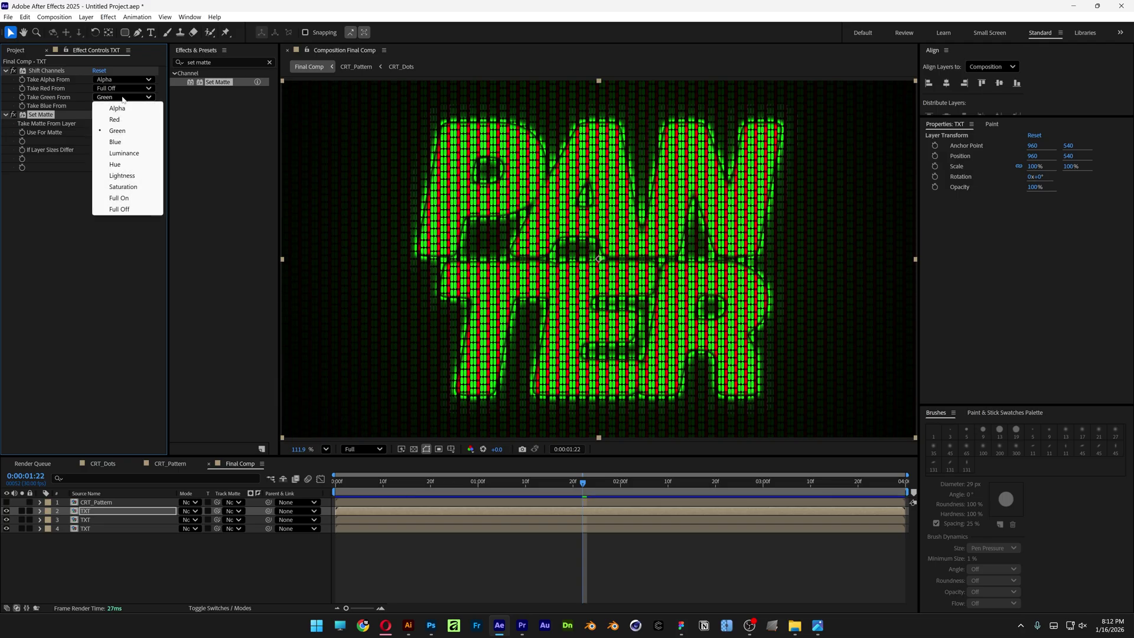
click(136, 209)
click(125, 105)
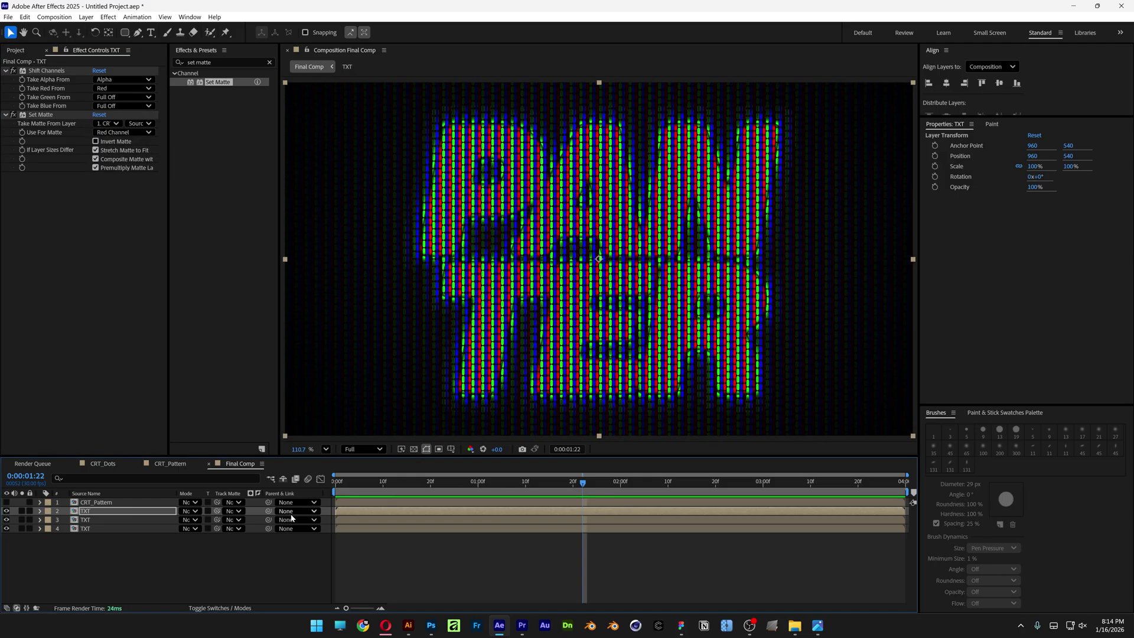
Create an adjustment layer named FX in Final Comp and place it above CRT_Pattern.
right_click(165, 569)
mouse_move(265, 443)
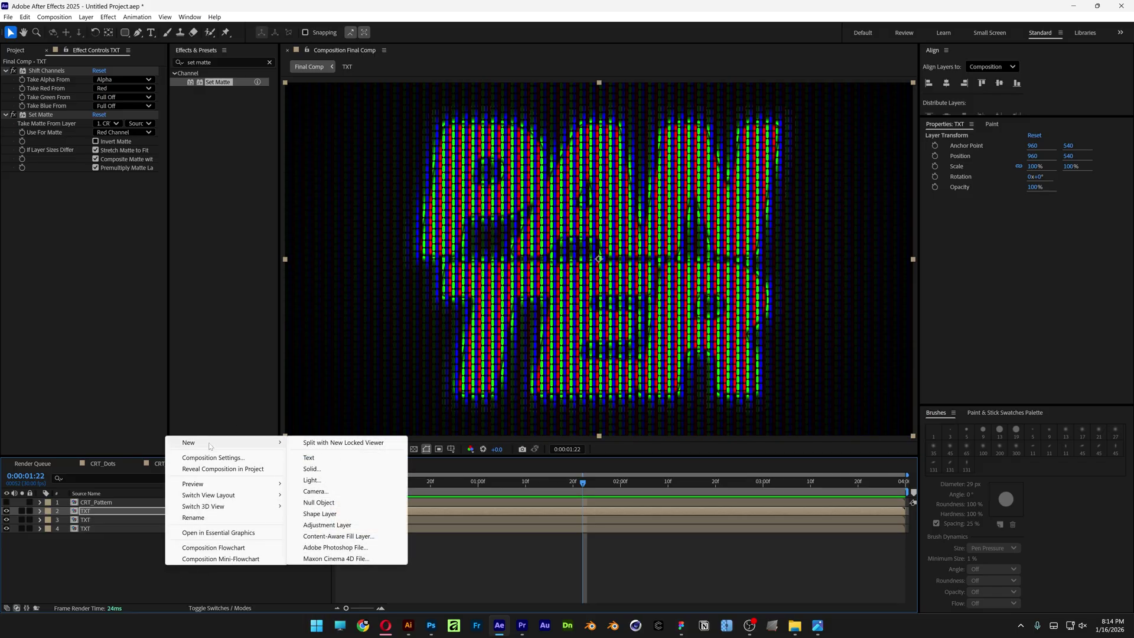
click(342, 524)
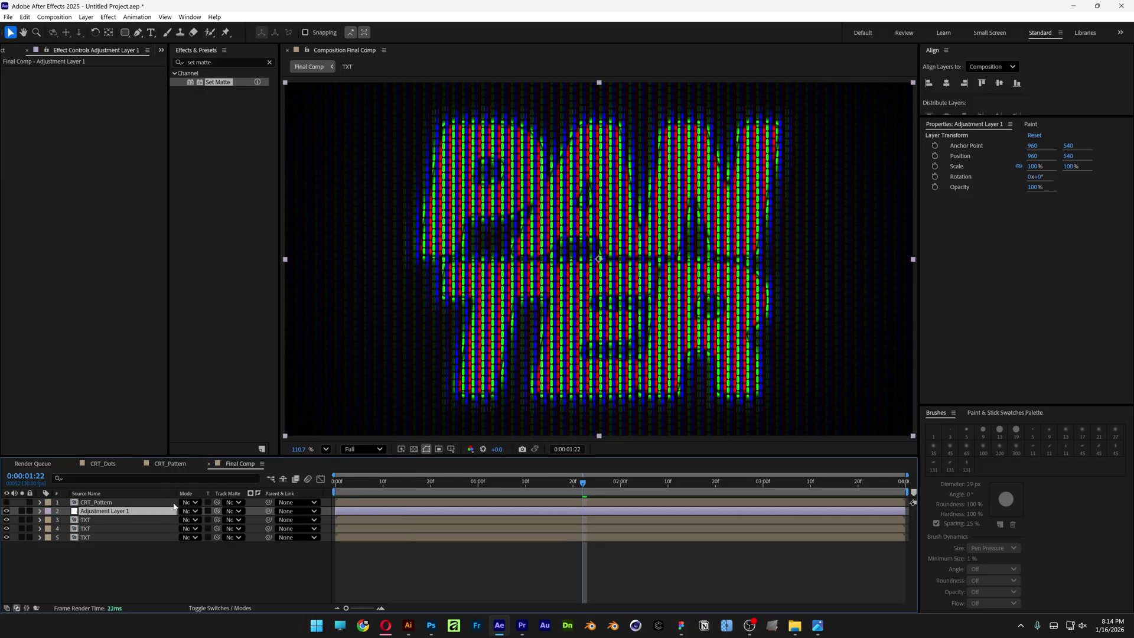
right_click(135, 514)
click(155, 515)
text(FX)
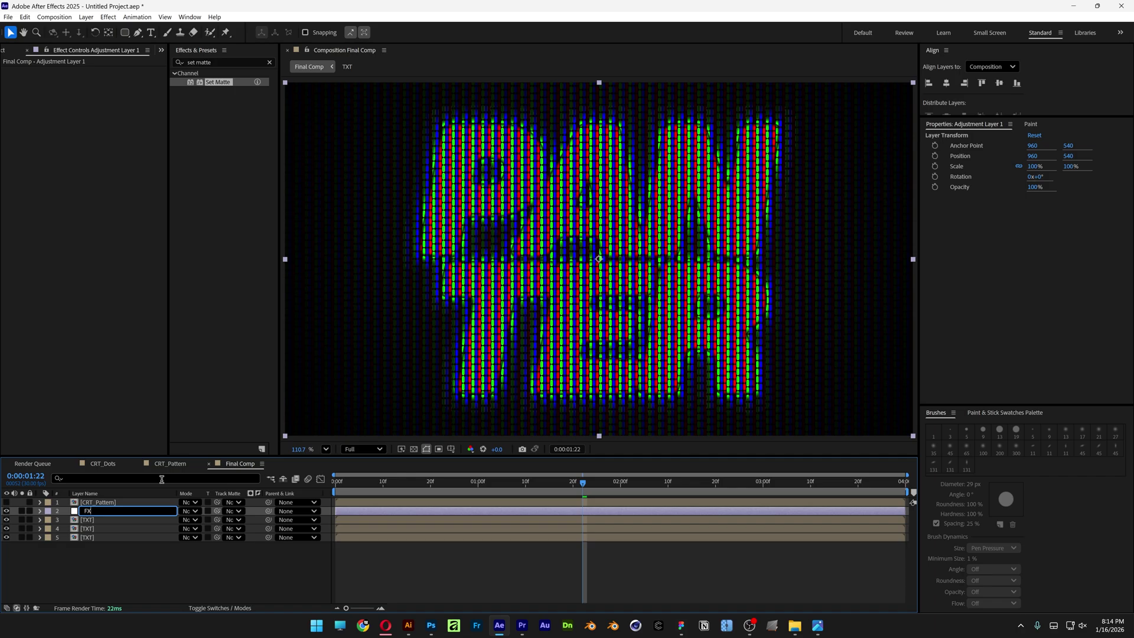
key(Return)
drag(108, 510, 110, 503)
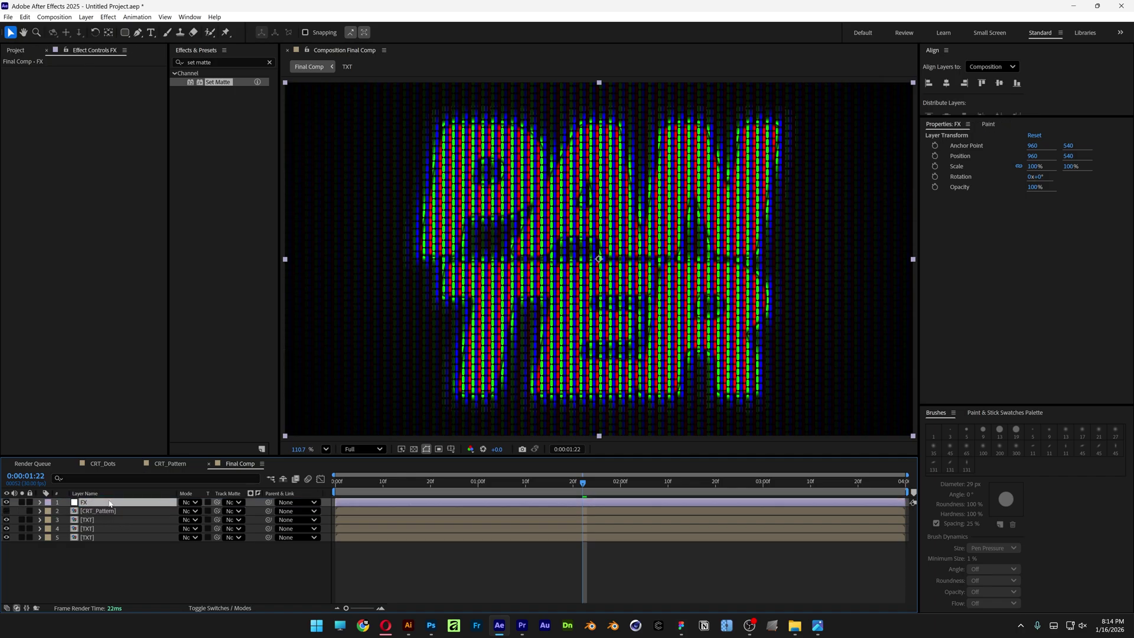
Apply Gaussian Blur to the FX layer with a Blurriness of 5.
click(216, 60)
text(gaussian)
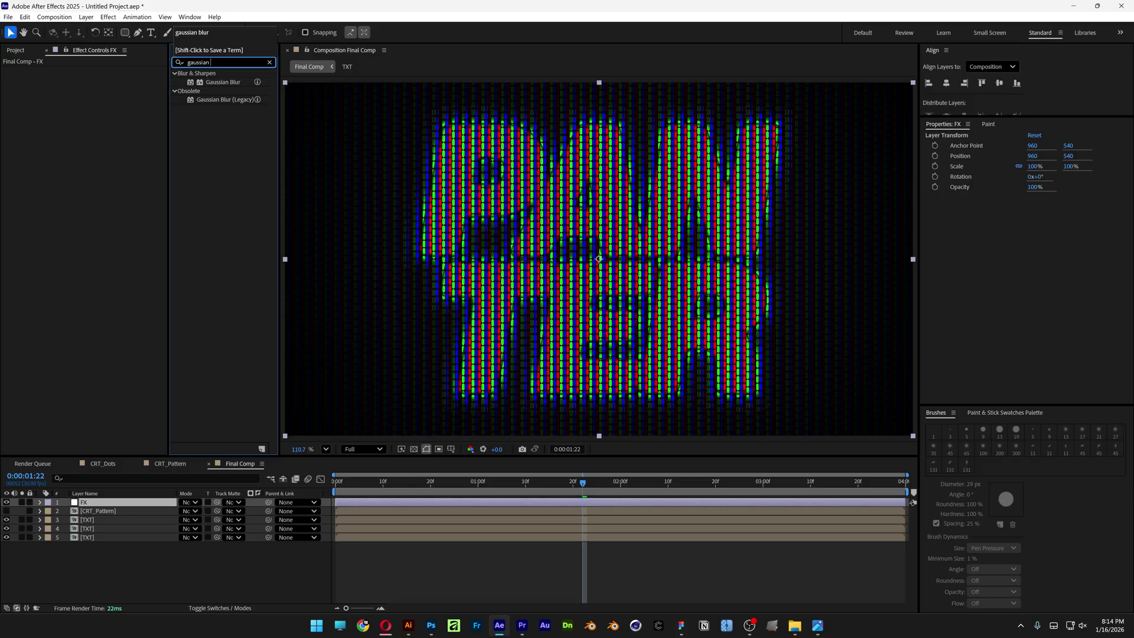
text( b)
drag(224, 81, 101, 503)
click(100, 79)
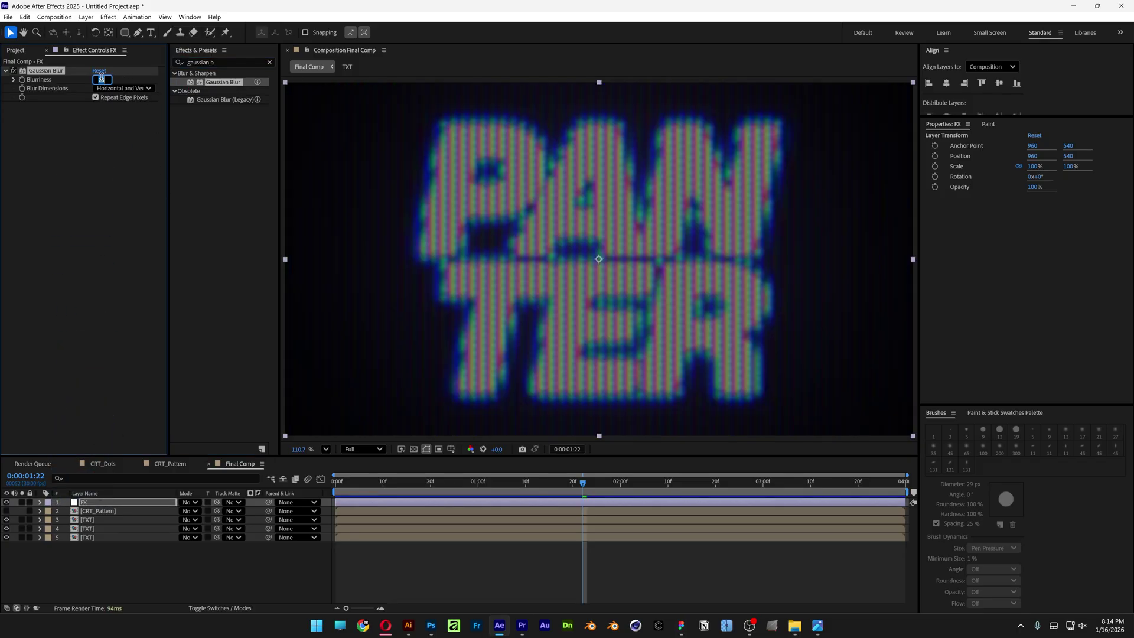
text(5)
key(Return)
Find the Stylize Glow effect and add it to the FX layer below Gaussian Blur.
click(179, 66)
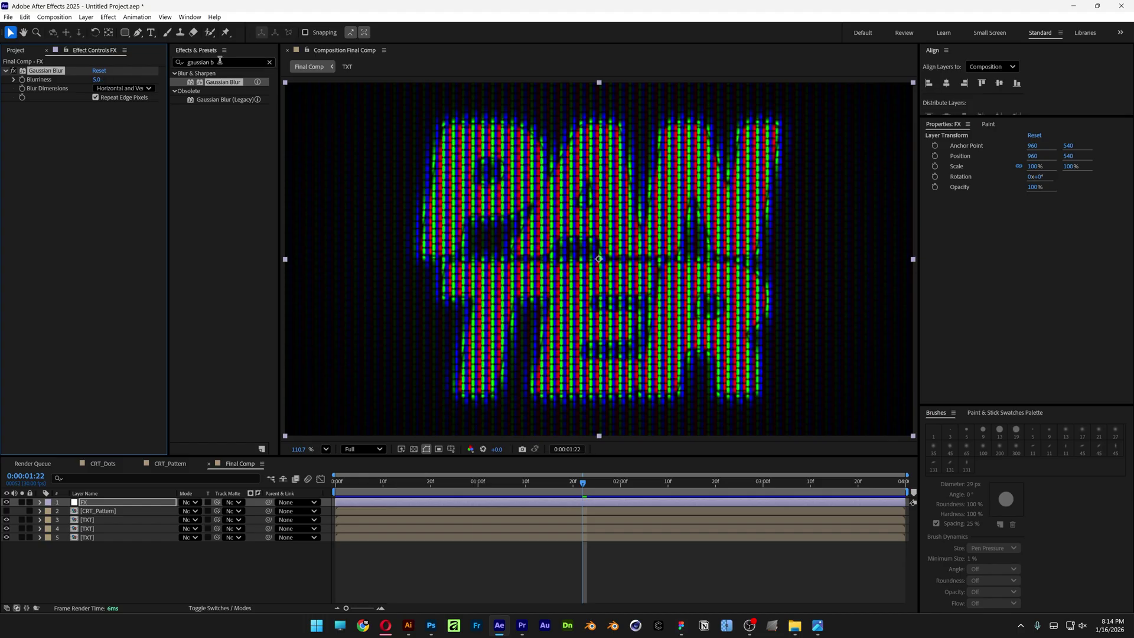
text(glow)
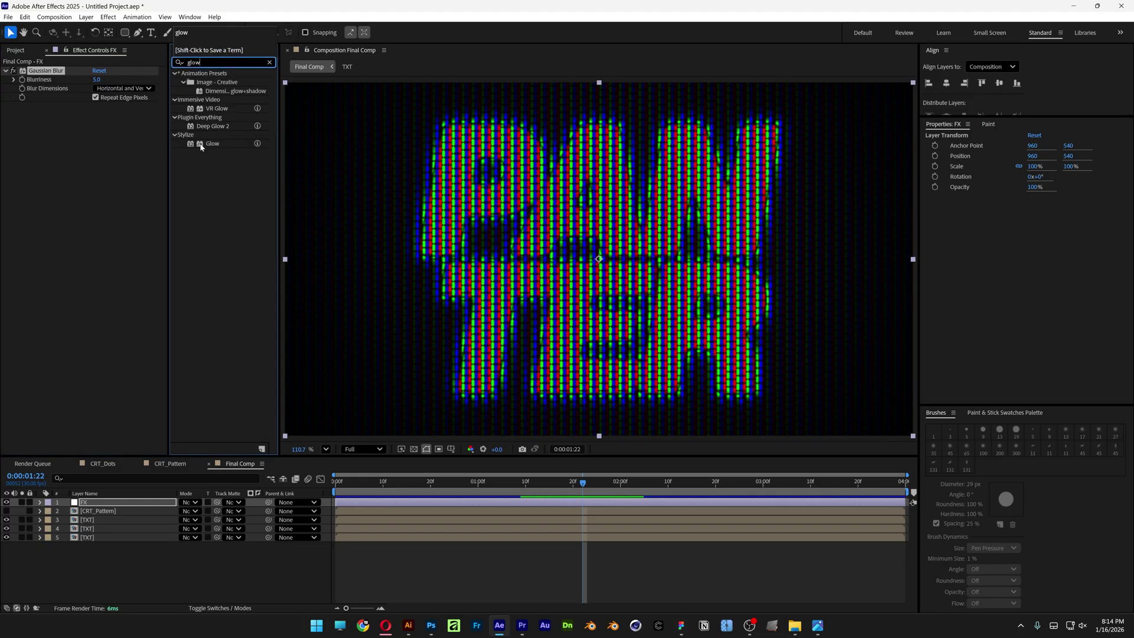
drag(209, 144, 100, 126)
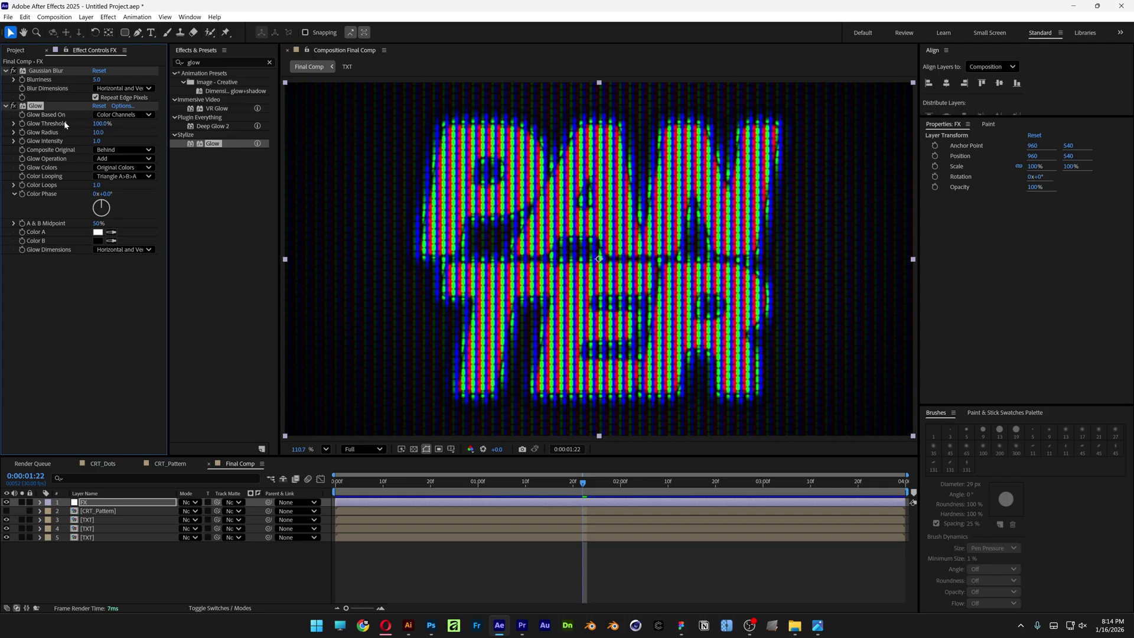
Duplicate the Glow effect on the FX layer and set the copy's Glow Radius to 40.
key(ctrl+d)
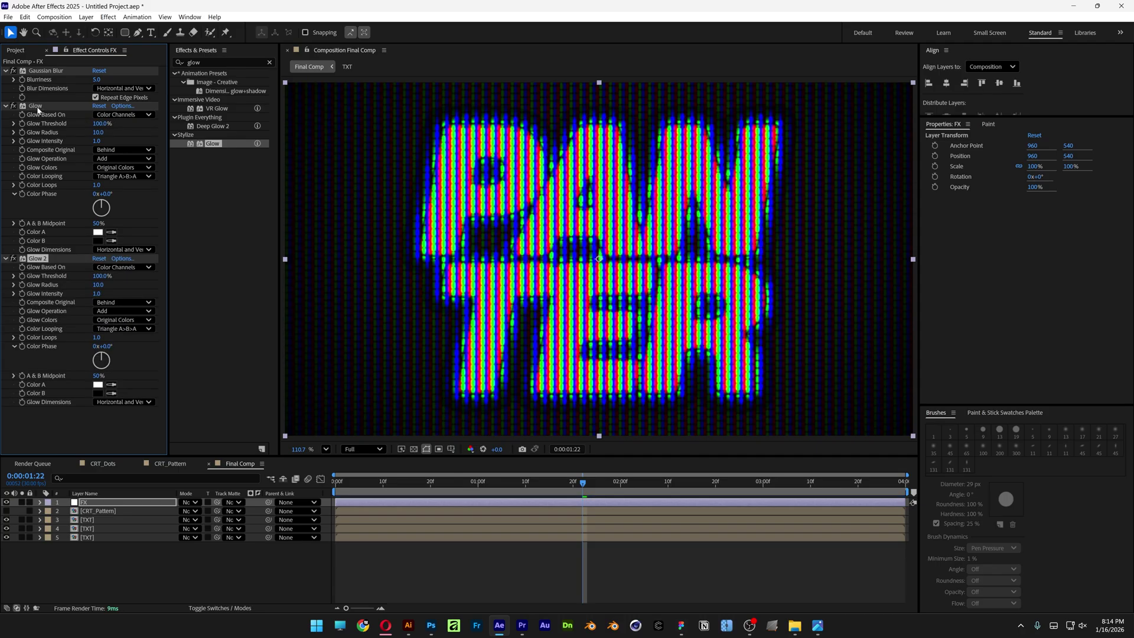
click(98, 285)
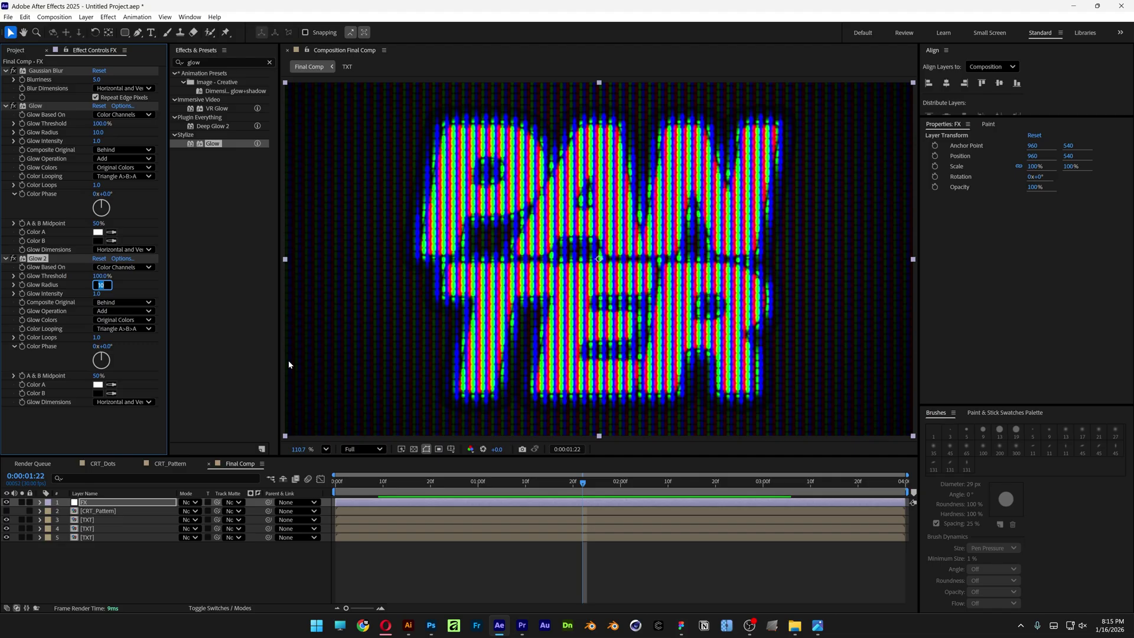
text(40)
key(Return)
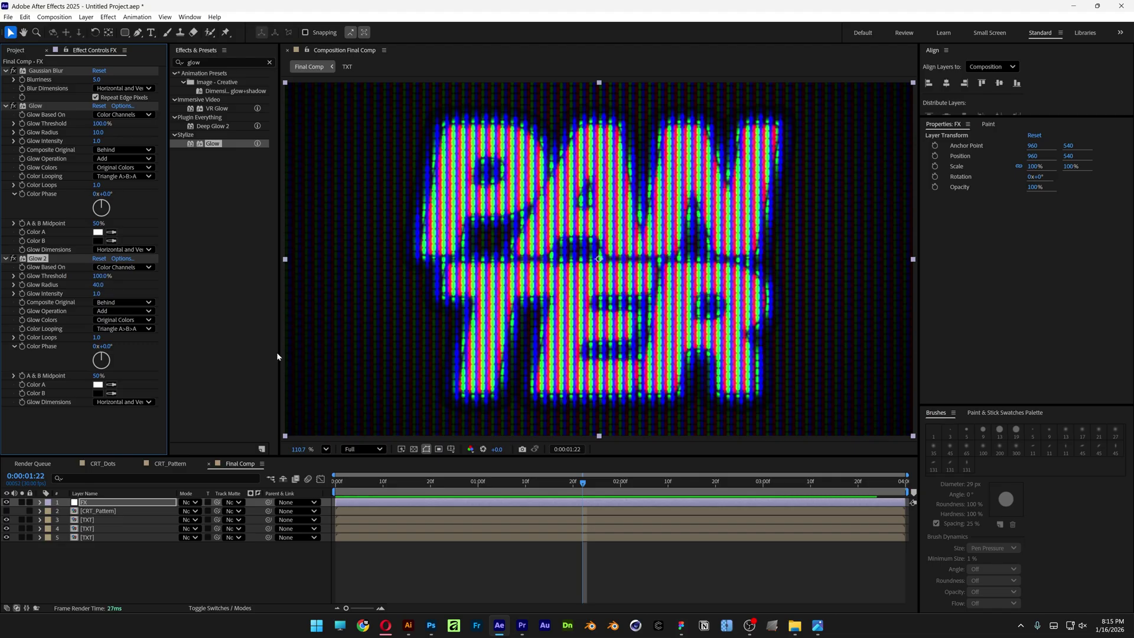
Duplicate the Glow 2 effect and set the new copy's Glow Radius to 80.
key(ctrl+d)
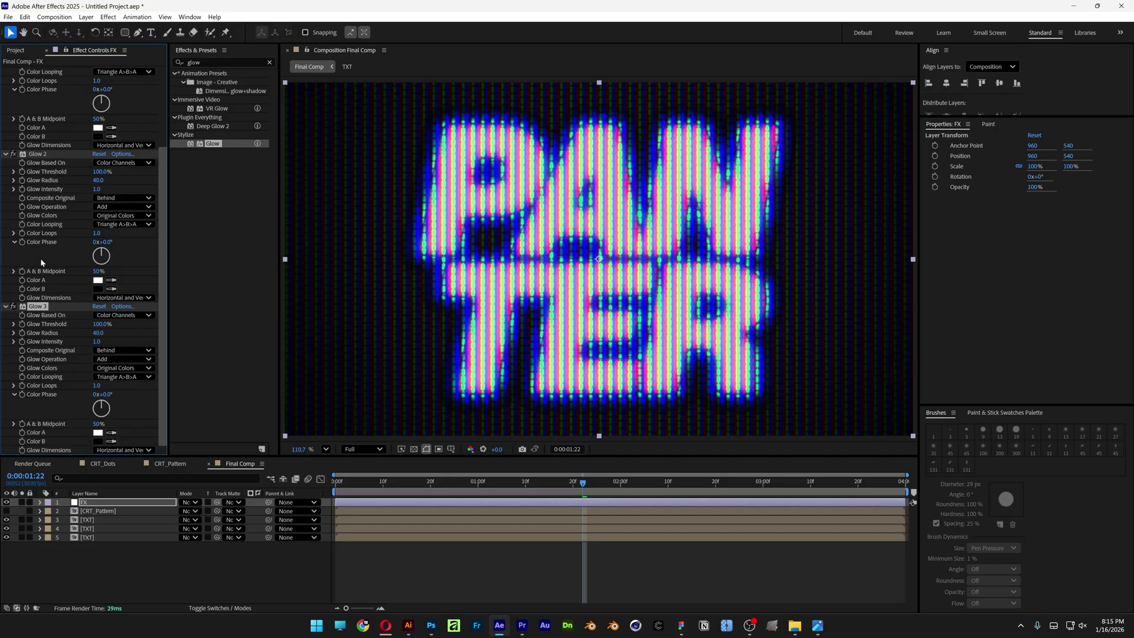
click(98, 332)
text(80)
key(Return)
Add a Curves effect to the FX layer and raise the middle of the RGB curve to brighten the image.
click(239, 62)
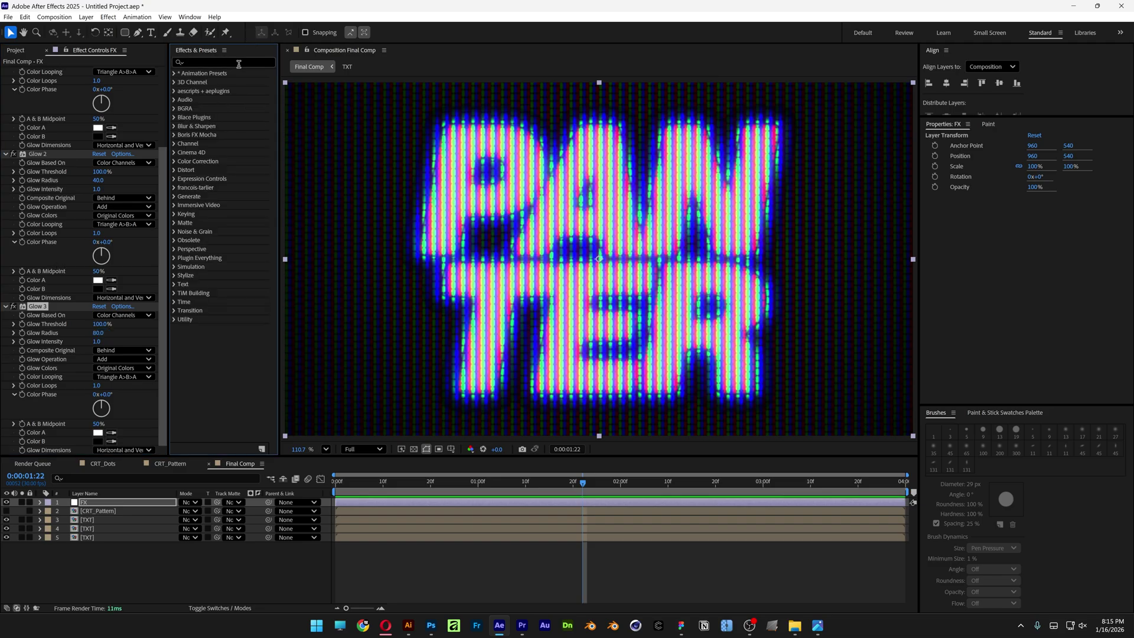
text(curves)
double_click(219, 110)
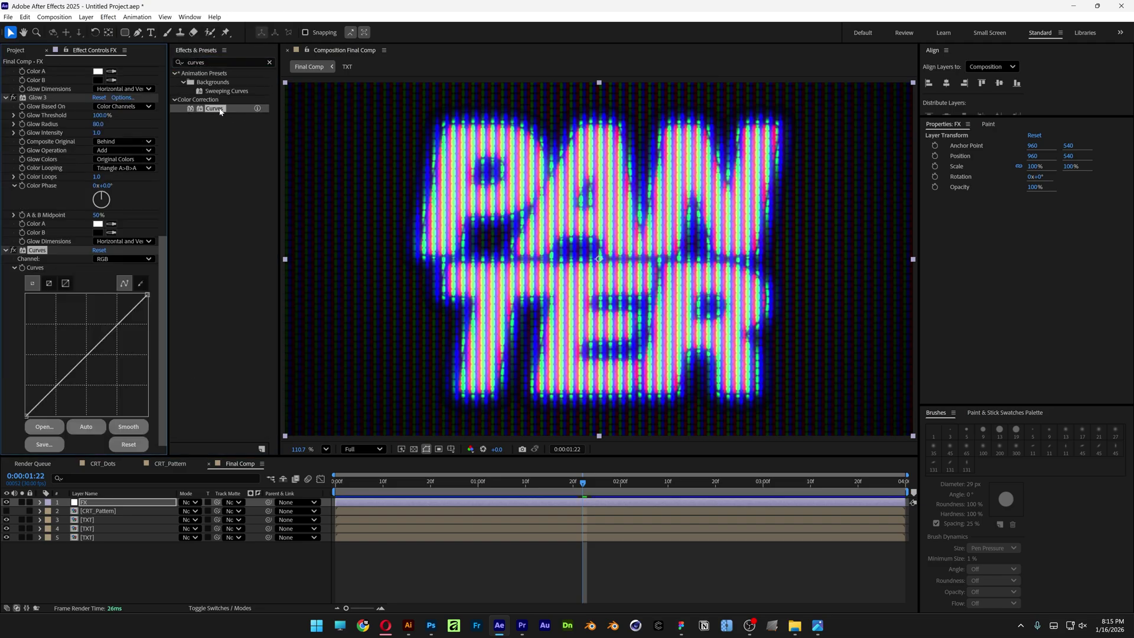
drag(94, 347, 85, 329)
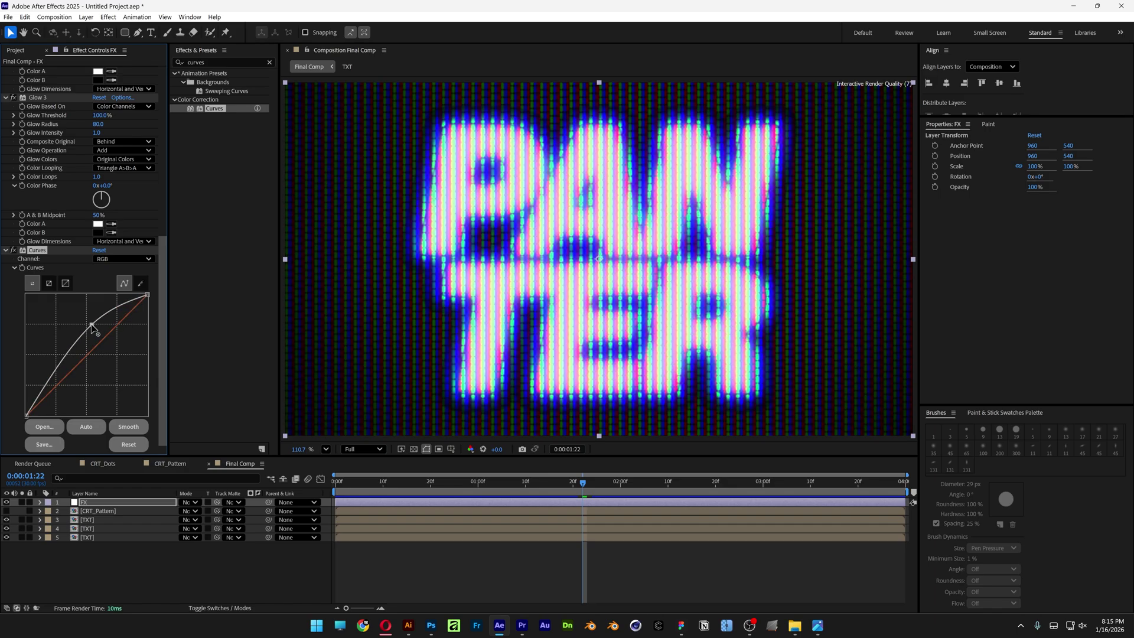
Duplicate the Glow 3 effect, move the copy below Curves, and set its Glow Radius to 20.
click(42, 100)
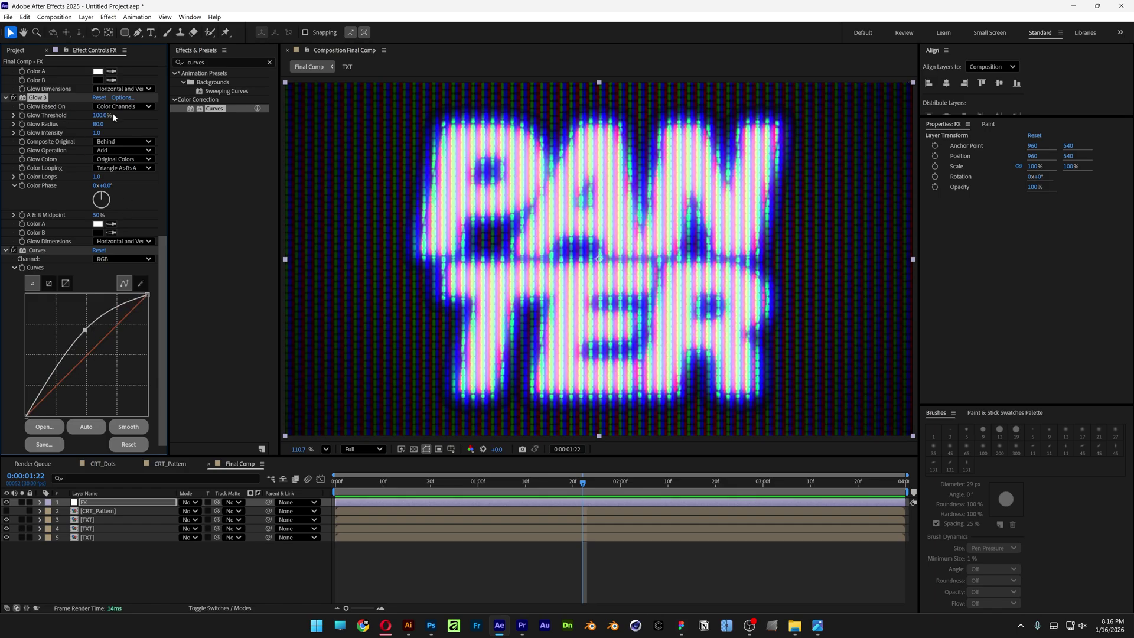
key(ctrl+d)
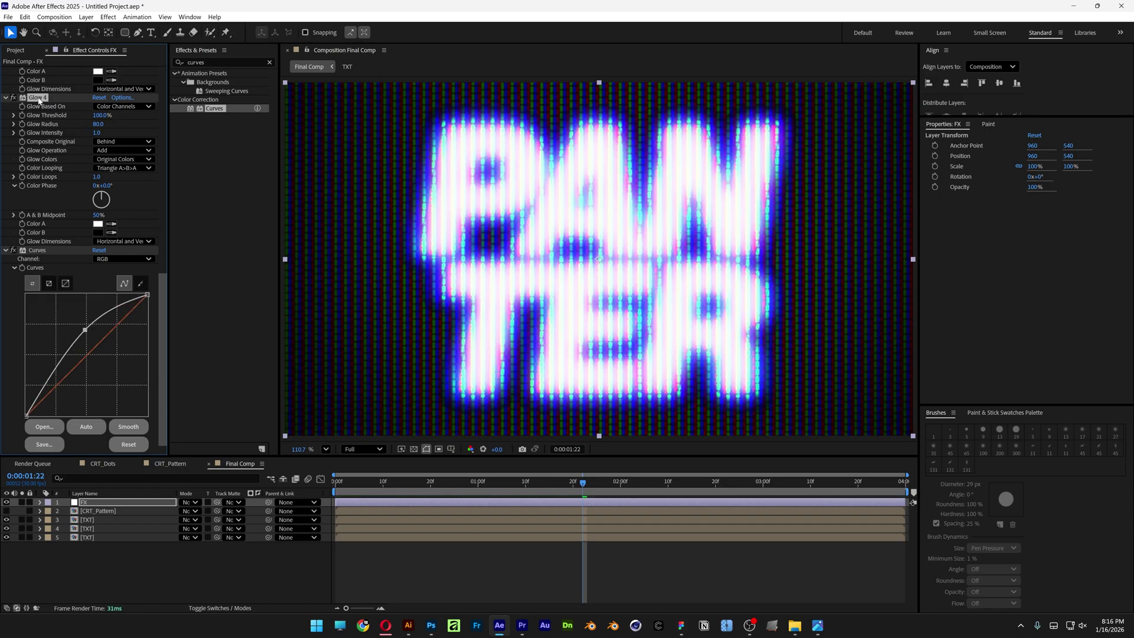
drag(39, 98, 71, 452)
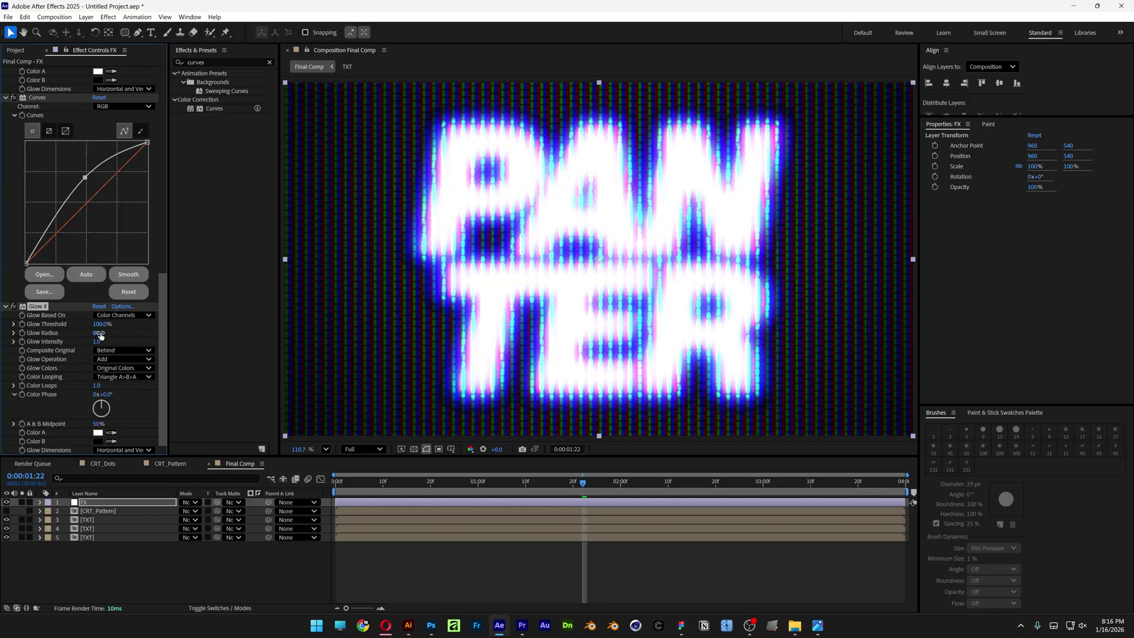
drag(101, 335, 56, 335)
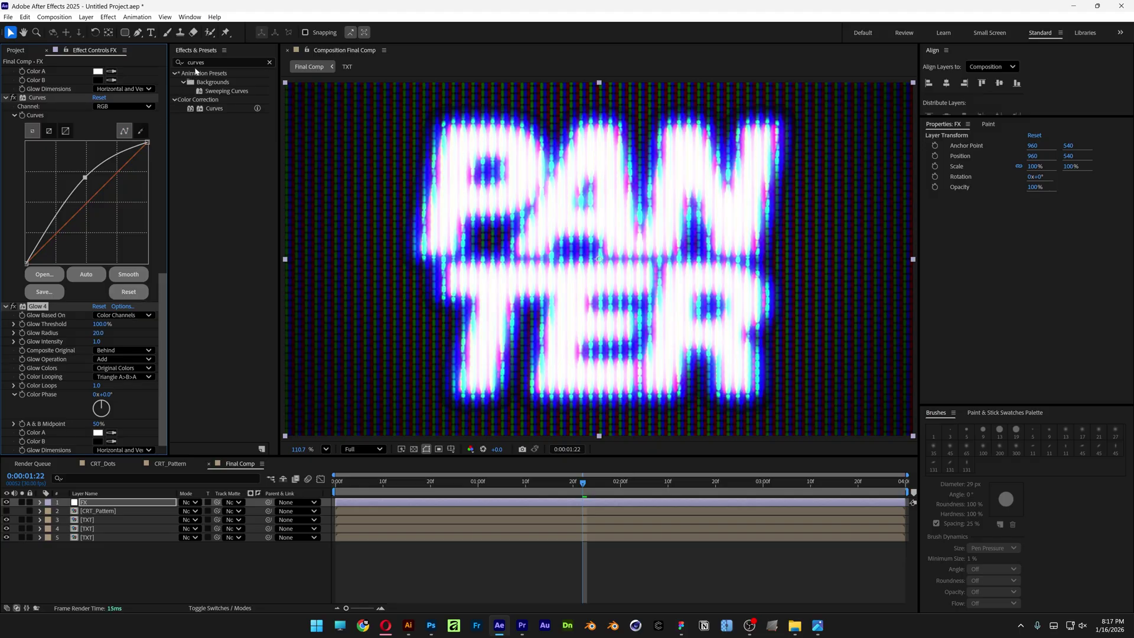
Add the Add Grain effect to the FX layer and set its Viewing Mode to Final Output.
double_click(195, 63)
text(add grain)
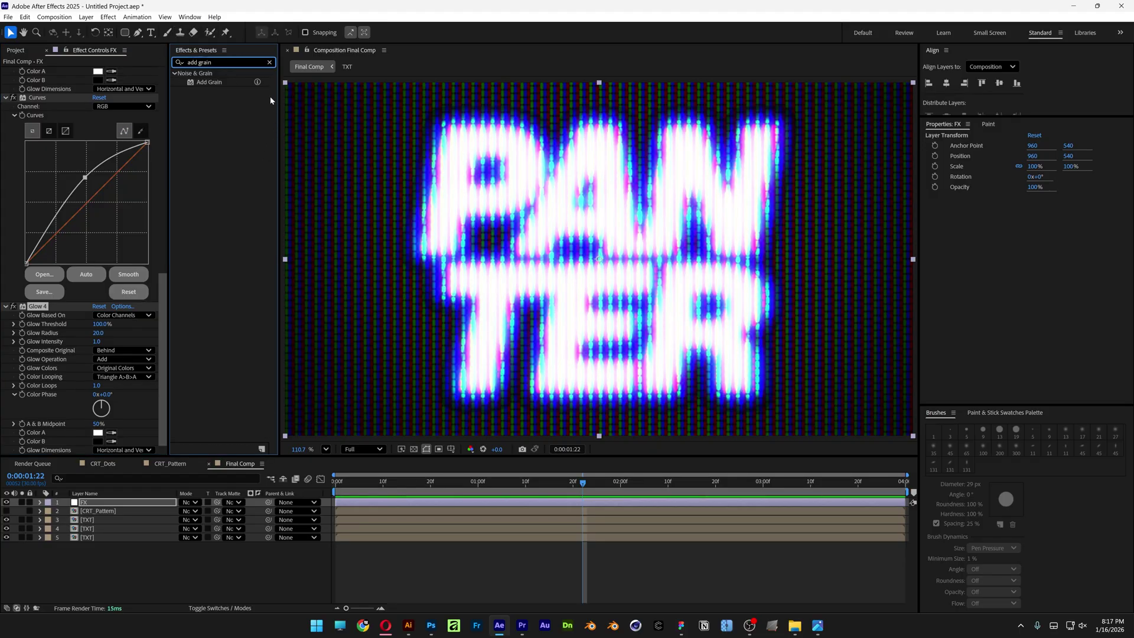
double_click(209, 82)
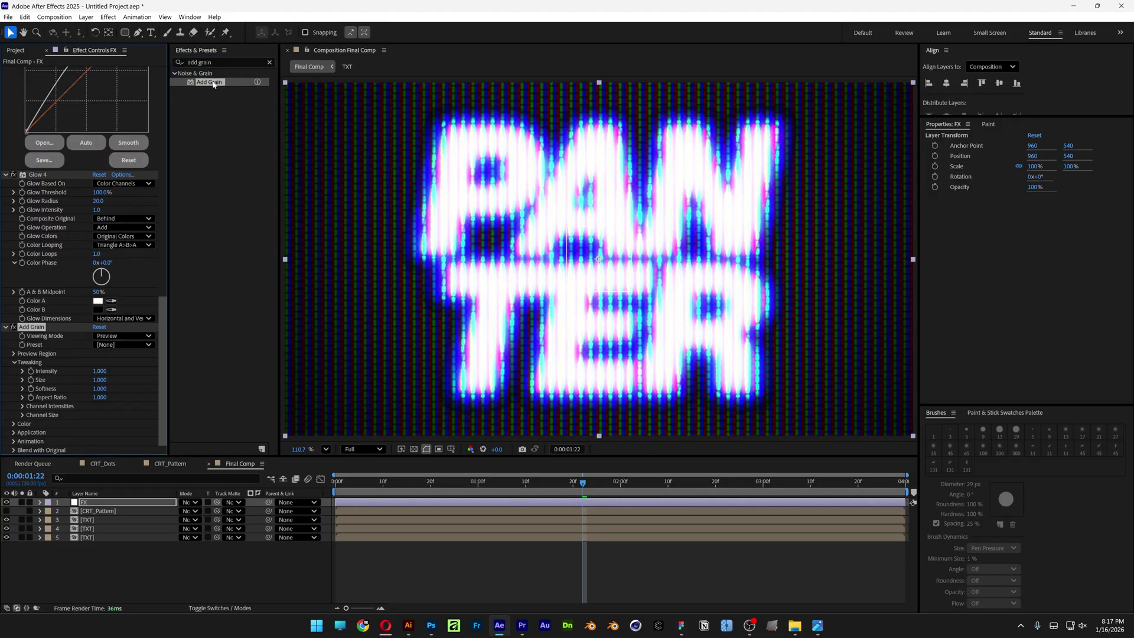
click(121, 335)
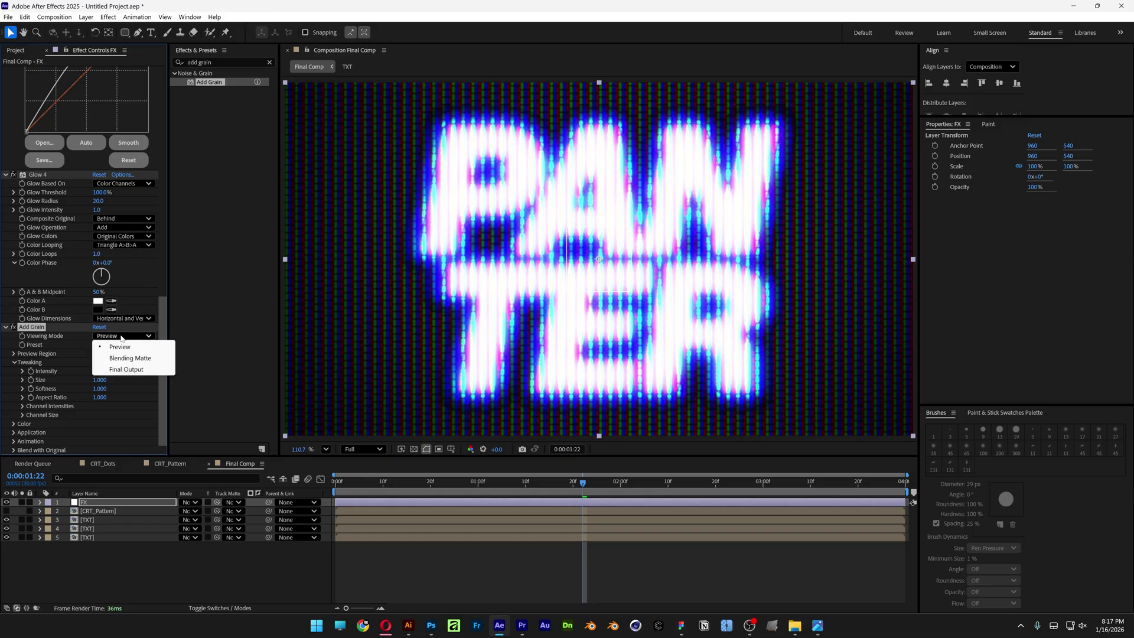
click(126, 369)
Set the Add Grain effect's Intensity to 2 and Size to 1.3.
click(100, 371)
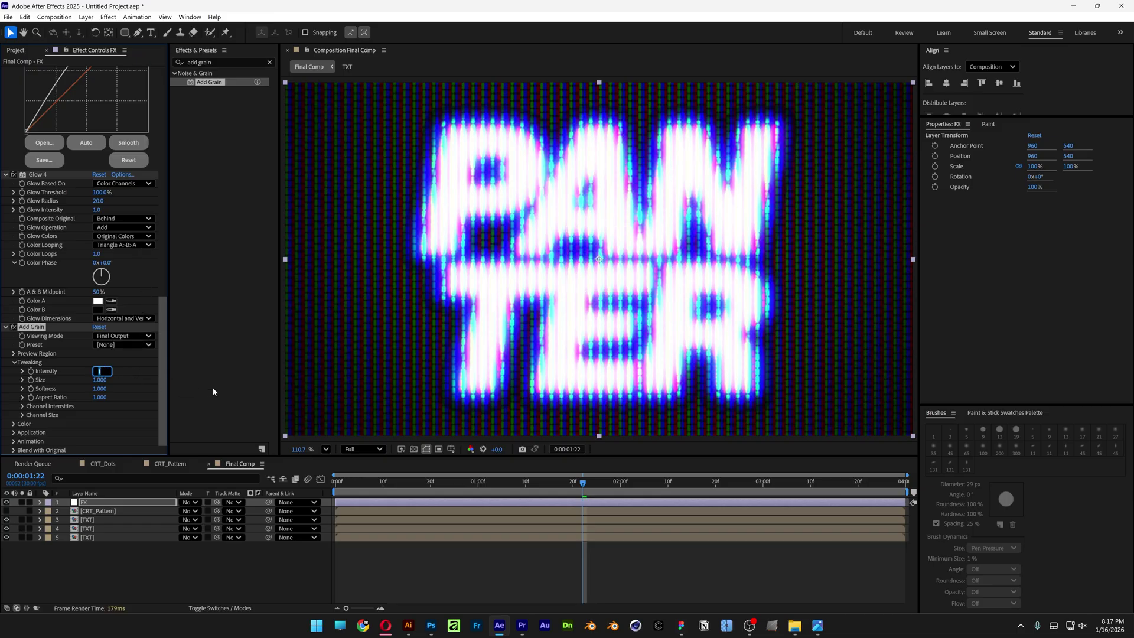
text(2)
key(Tab)
text(1.3)
key(Return)
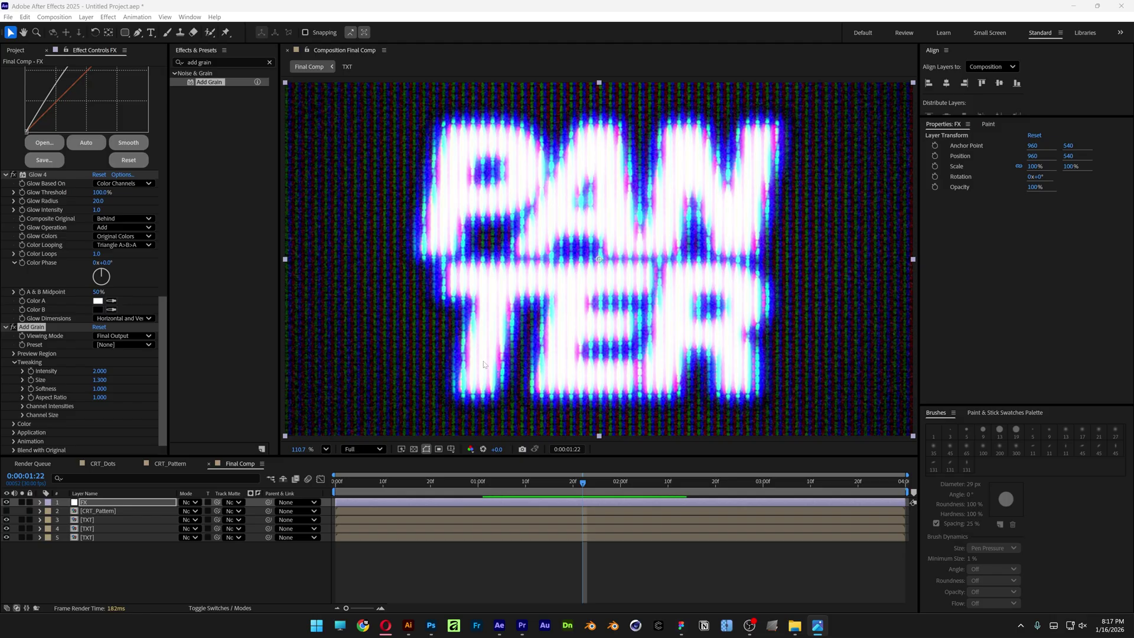
Create a black 1920 × 1080 px solid layer named BG in the Final Comp composition.
right_click(151, 569)
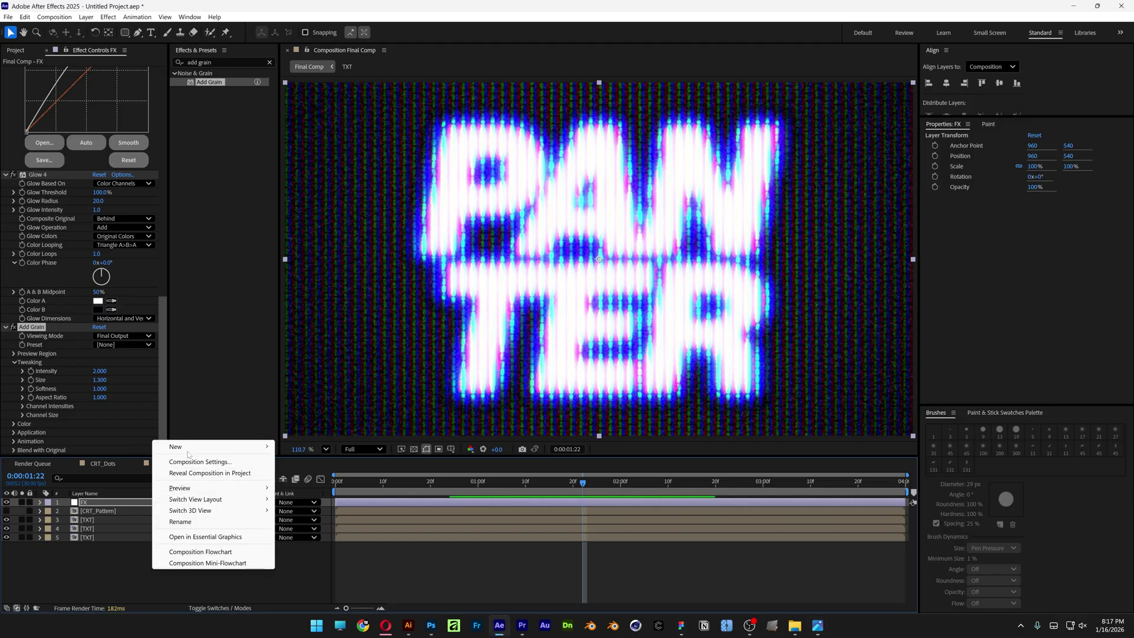
mouse_move(185, 450)
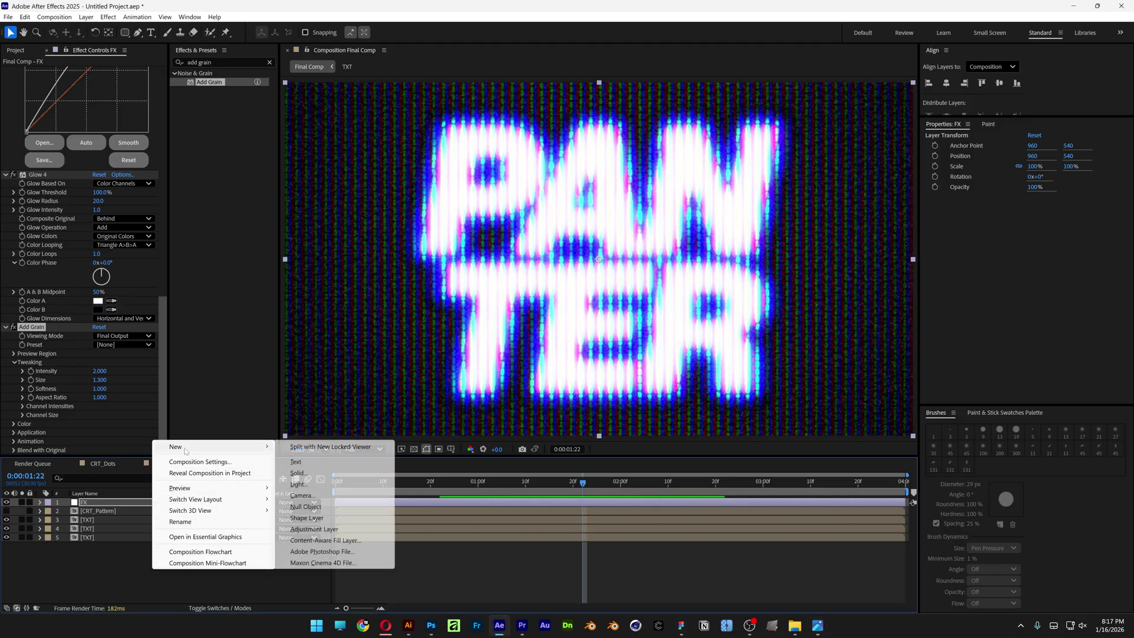
click(299, 472)
click(559, 383)
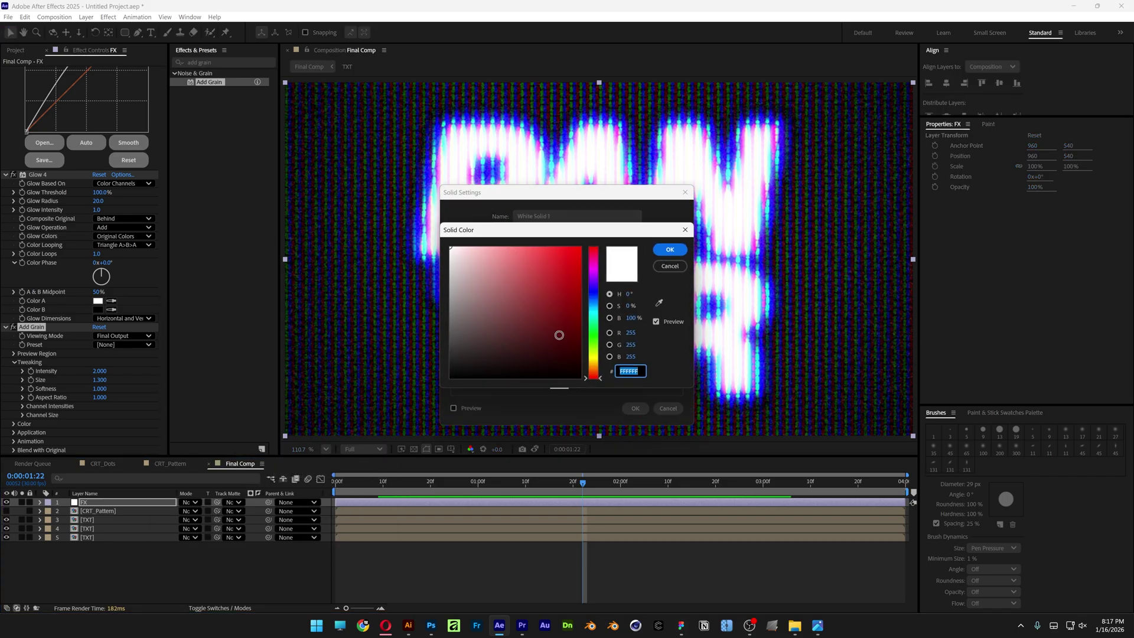
drag(555, 372, 397, 398)
click(673, 250)
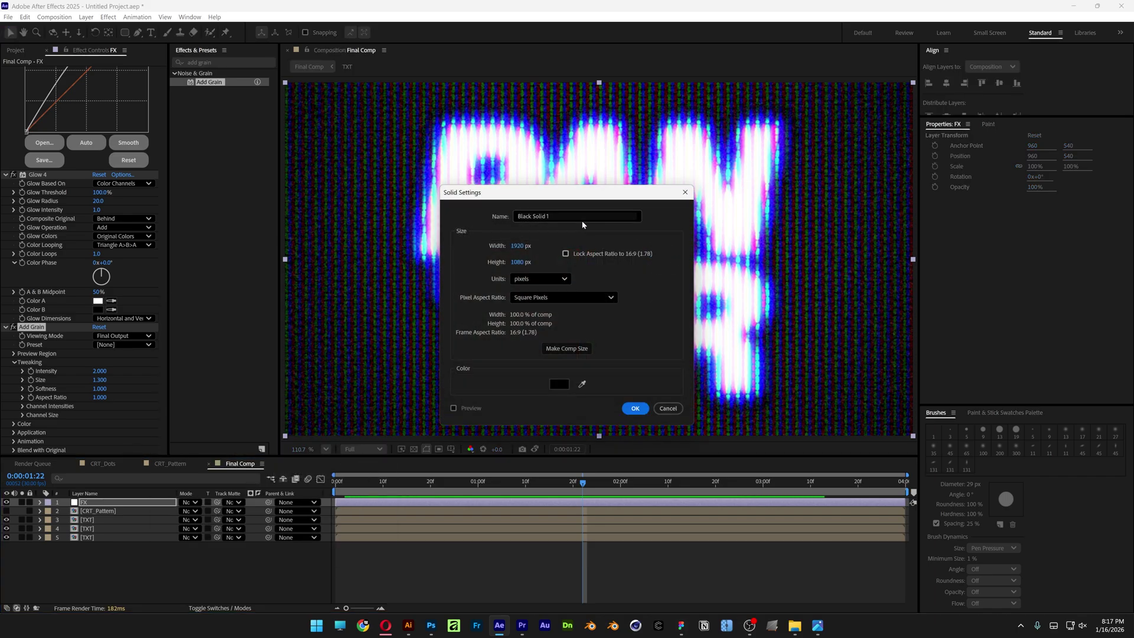
text(BG)
key(Return)
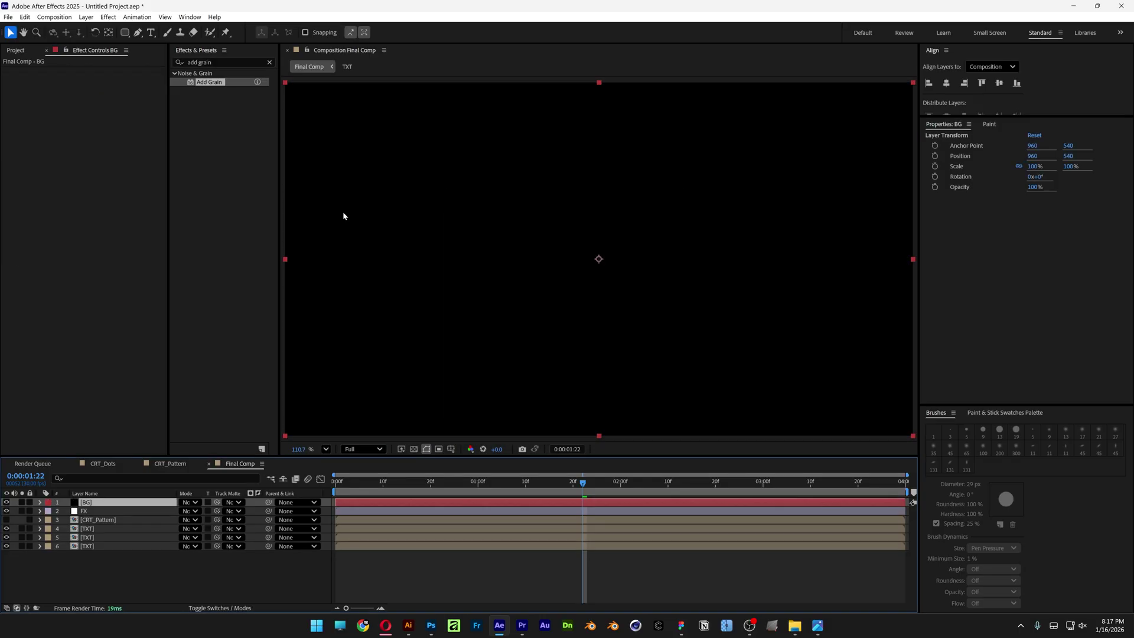
Move the BG solid beneath all the other layers, clear the selection, and preview the composition.
drag(92, 507, 108, 553)
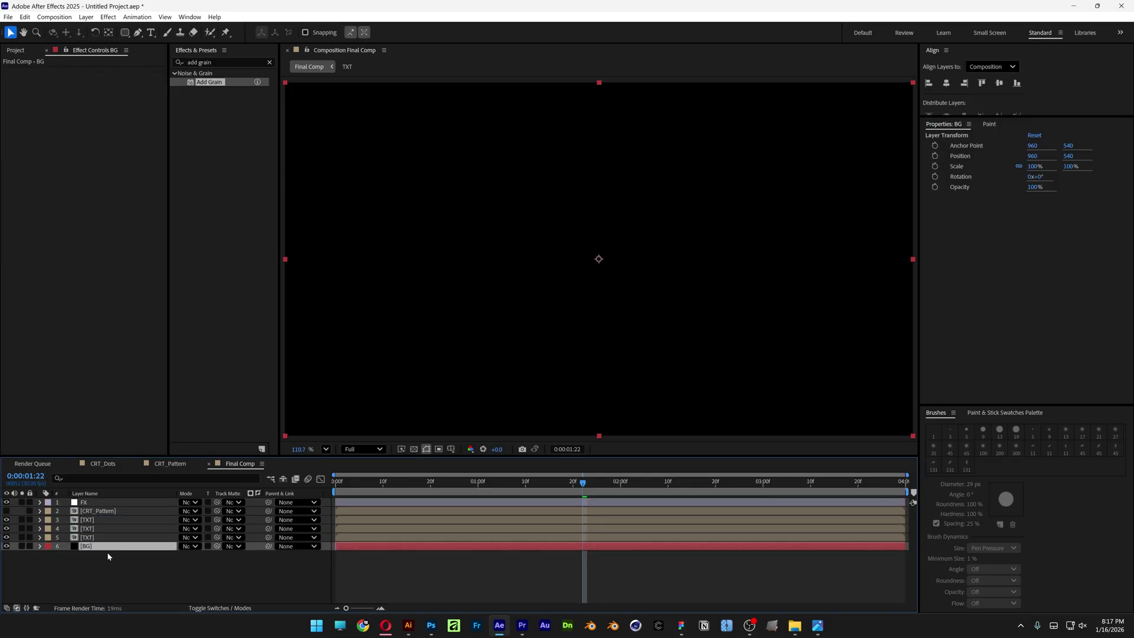
click(163, 575)
key(space)
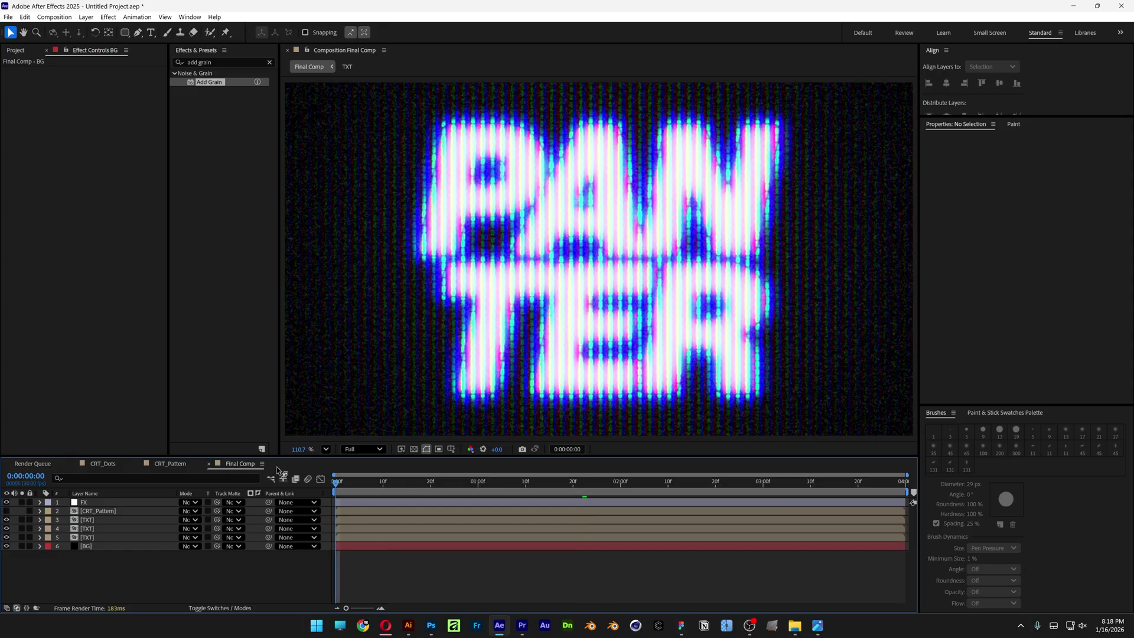